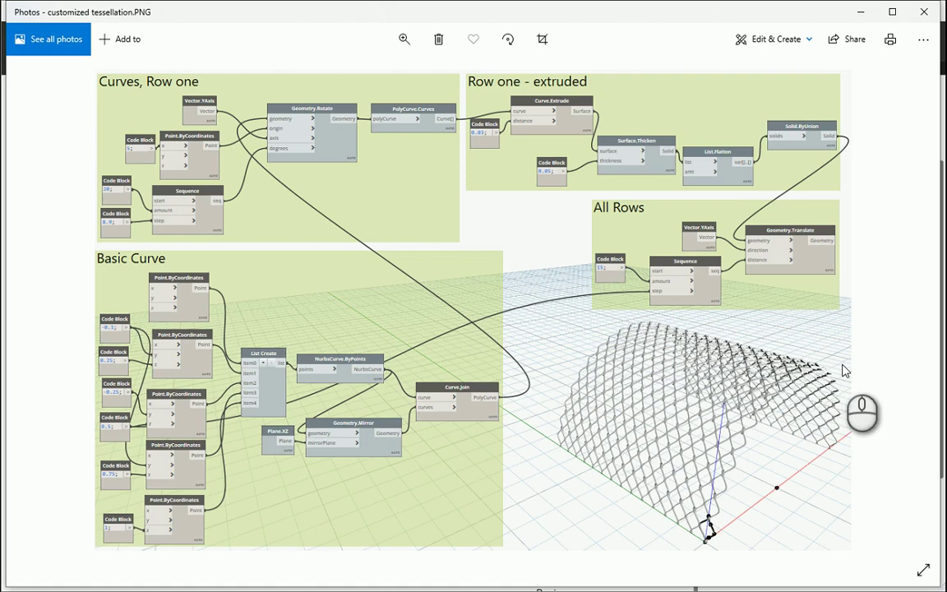
Switch from the reference image to the Dynamo workspace, and expand and widen the node library.
{"action": "left_click", "coordinate": [860, 12]}
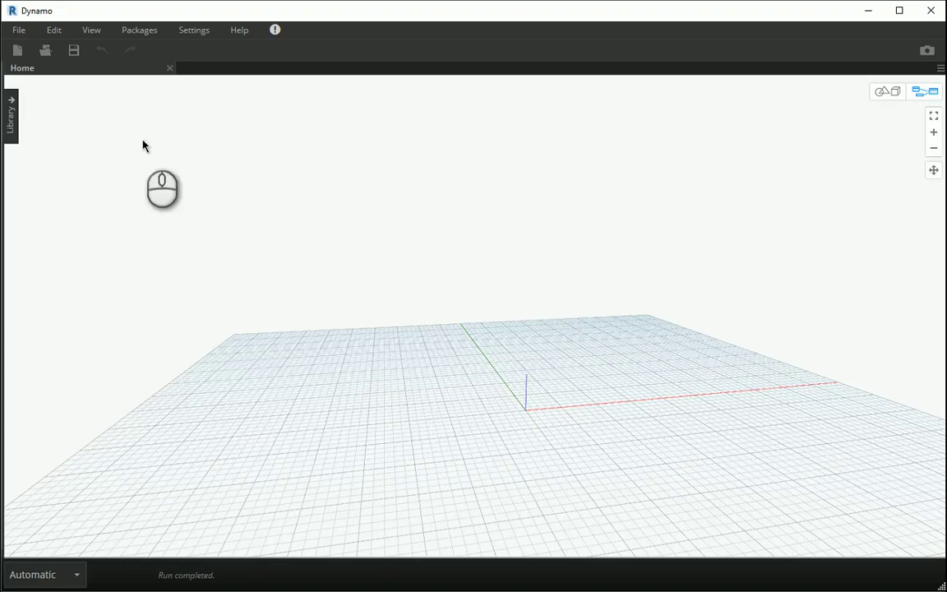
{"action": "left_click", "coordinate": [13, 136]}
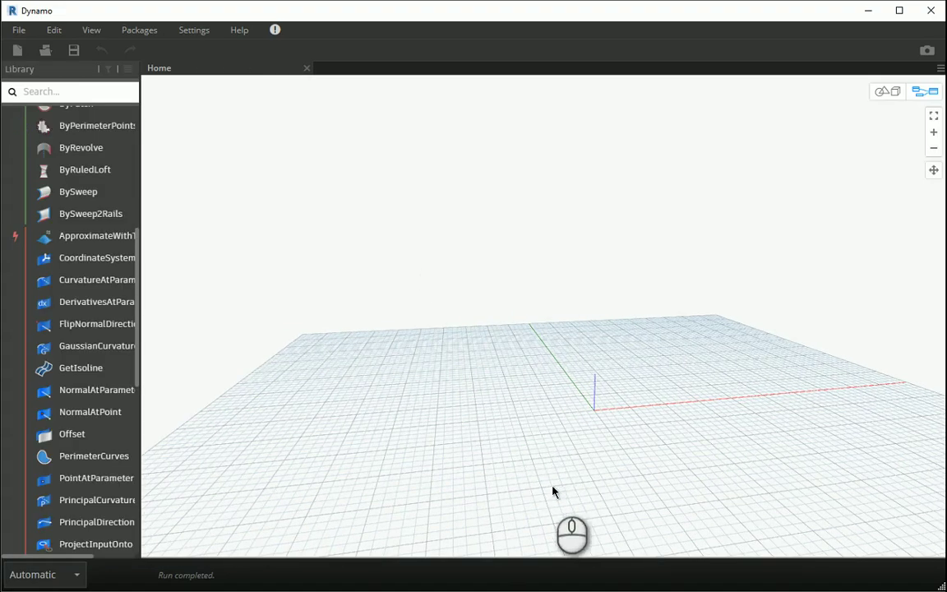
{"action": "left_click", "coordinate": [598, 591]}
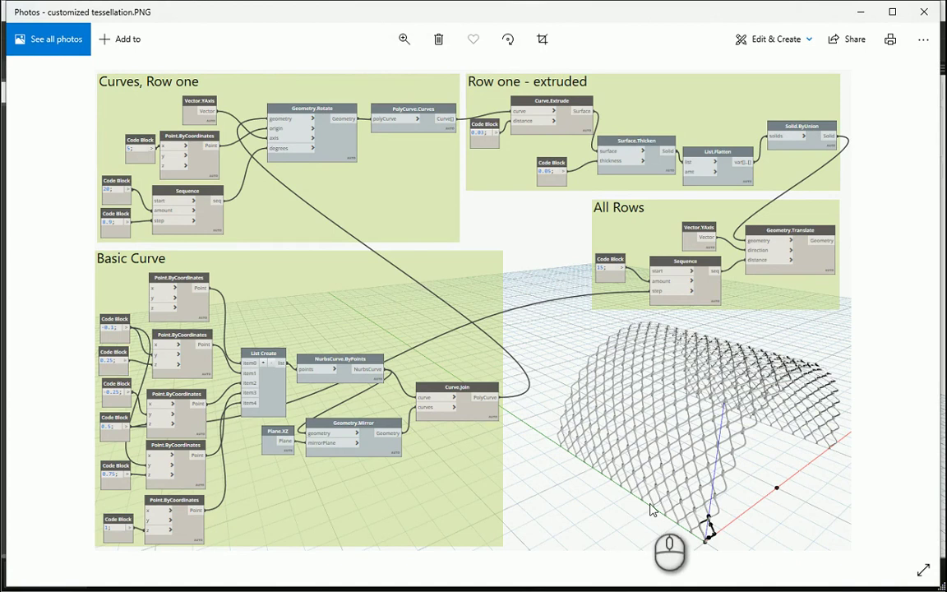
{"action": "left_click", "coordinate": [855, 14]}
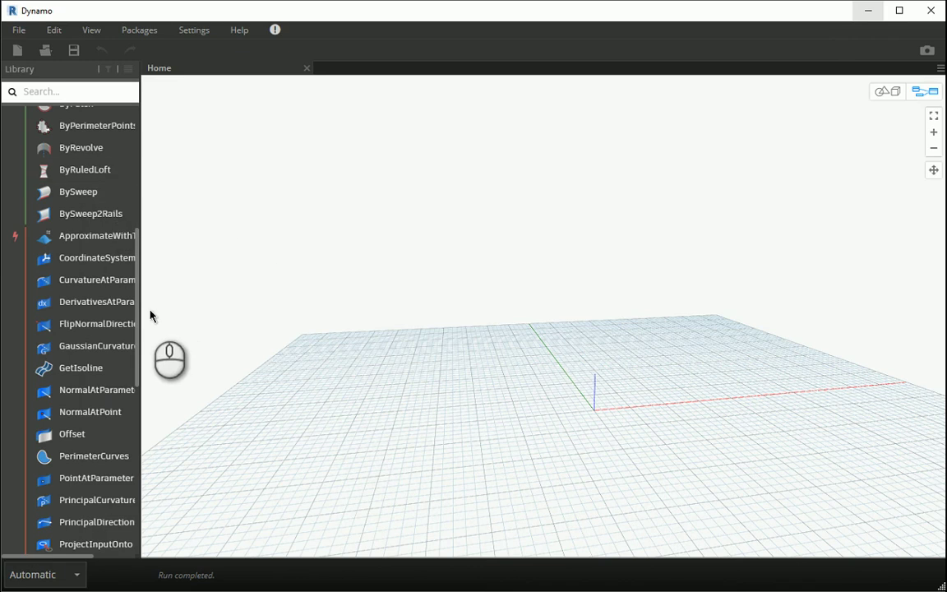
{"action": "left_click_drag", "start_coordinate": [141, 314], "coordinate": [176, 315]}
{"action": "scroll", "coordinate": [72, 308], "scroll_direction": "up", "scroll_amount": 5}
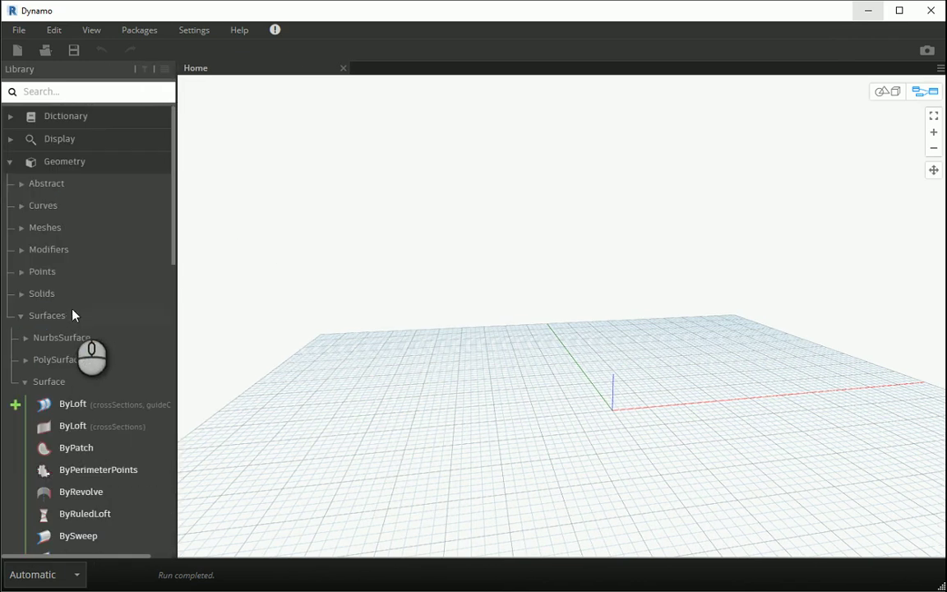
Add the NurbsCurve.ByPoints node that takes only points to the upper workspace, deleting the mistakenly added points-and-degree version.
{"action": "left_click", "coordinate": [13, 162]}
{"action": "left_click", "coordinate": [14, 162]}
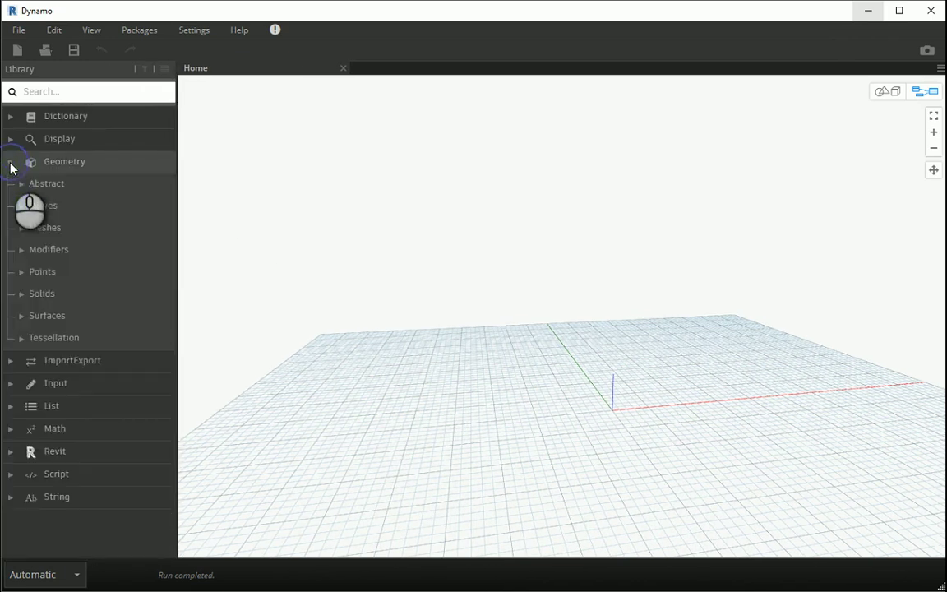
{"action": "left_click", "coordinate": [19, 206]}
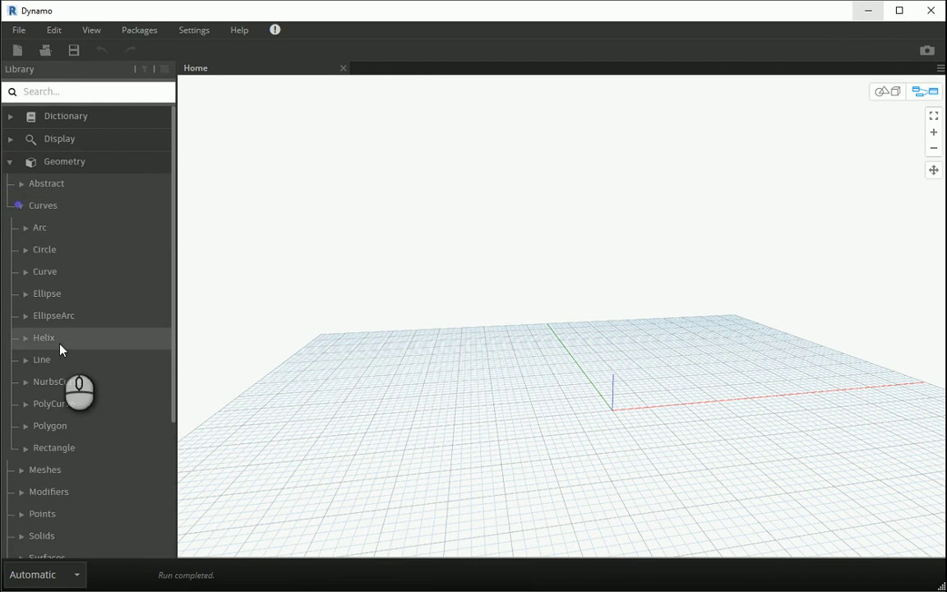
{"action": "left_click", "coordinate": [40, 383]}
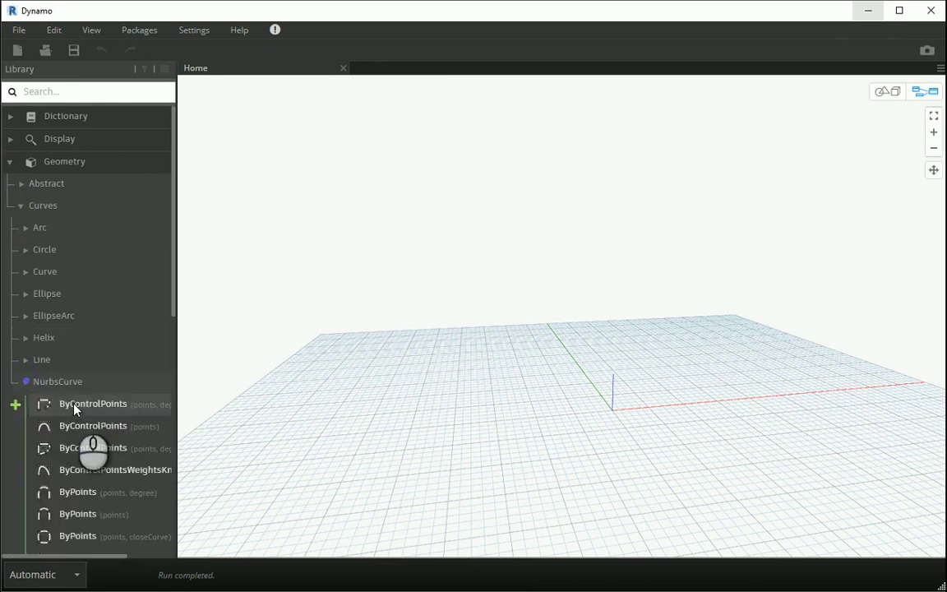
{"action": "scroll", "coordinate": [81, 394], "scroll_direction": "down", "scroll_amount": 2}
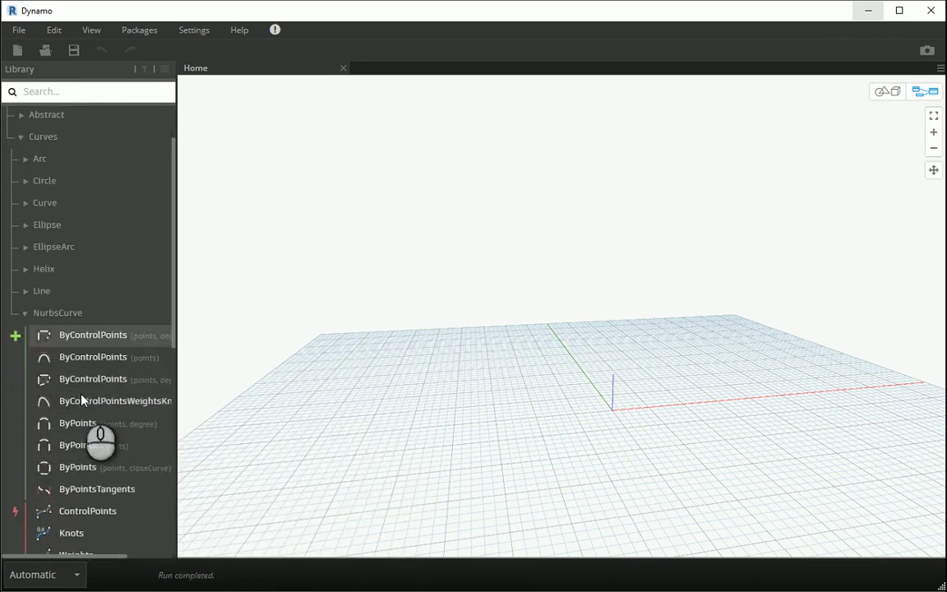
{"action": "left_click", "coordinate": [83, 424]}
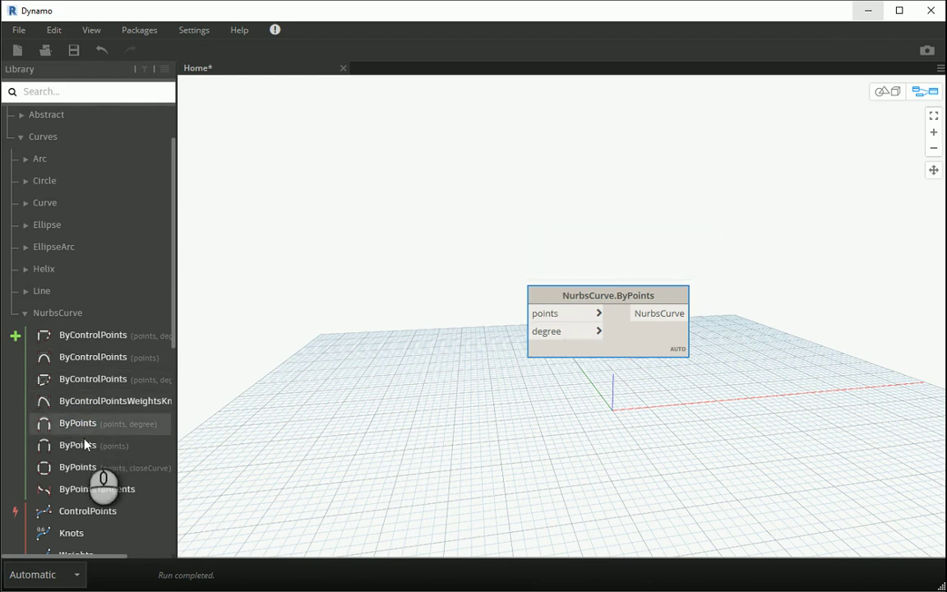
{"action": "left_click", "coordinate": [85, 446]}
{"action": "left_click_drag", "start_coordinate": [576, 306], "coordinate": [491, 110]}
{"action": "left_click", "coordinate": [655, 298]}
{"action": "key", "text": "Delete"}
{"action": "left_click", "coordinate": [428, 110]}
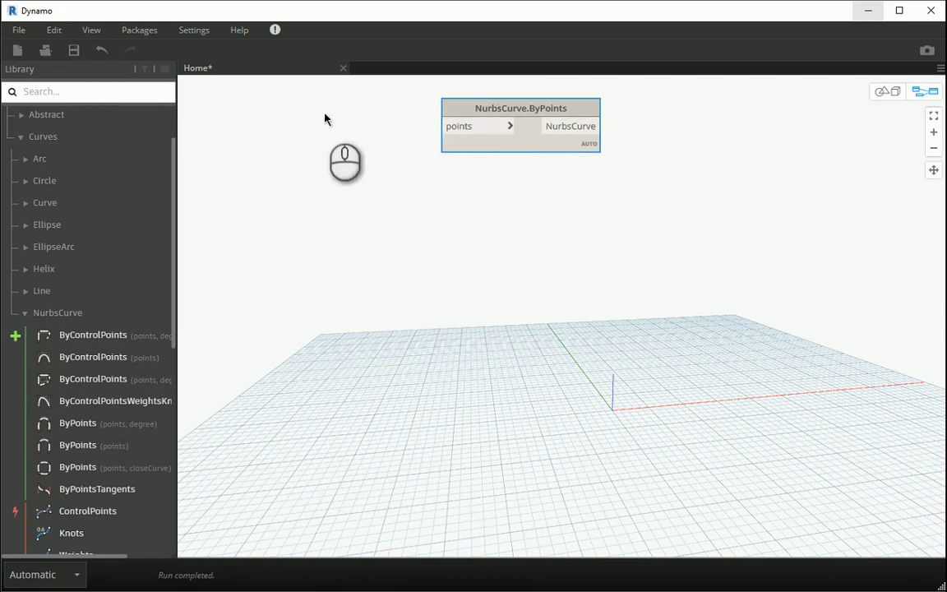
Add a Point.ByCoordinates node beside NurbsCurve.ByPoints, leaving a gap between the two nodes.
{"action": "right_click", "coordinate": [324, 118]}
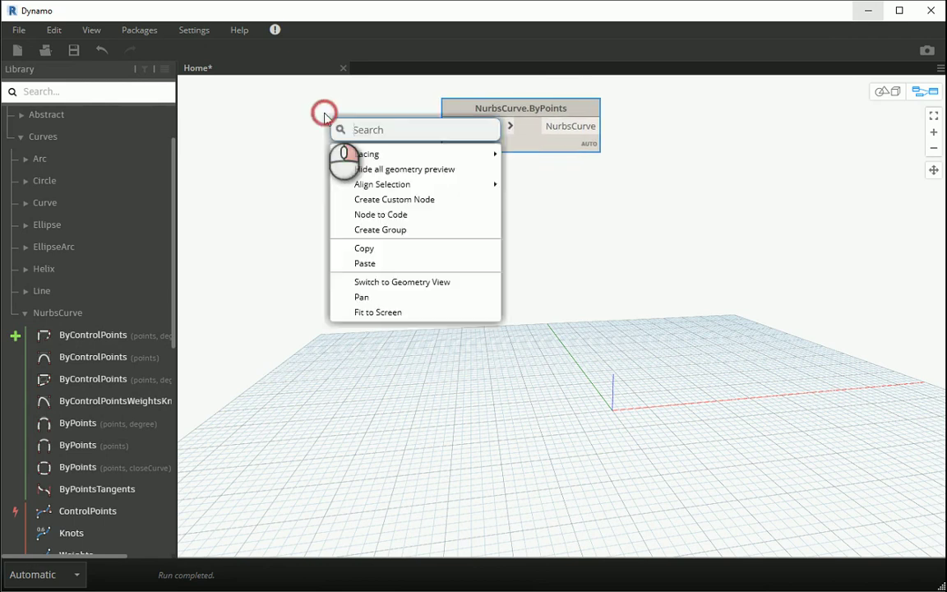
{"action": "type", "text": "point"}
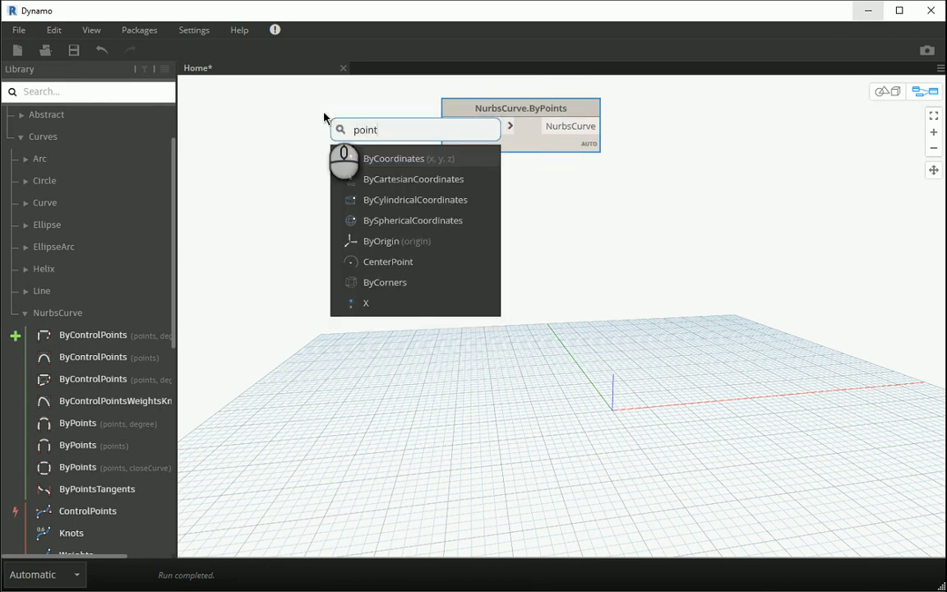
{"action": "left_click", "coordinate": [386, 158]}
{"action": "left_click_drag", "start_coordinate": [387, 156], "coordinate": [347, 107]}
{"action": "left_click_drag", "start_coordinate": [511, 109], "coordinate": [593, 107]}
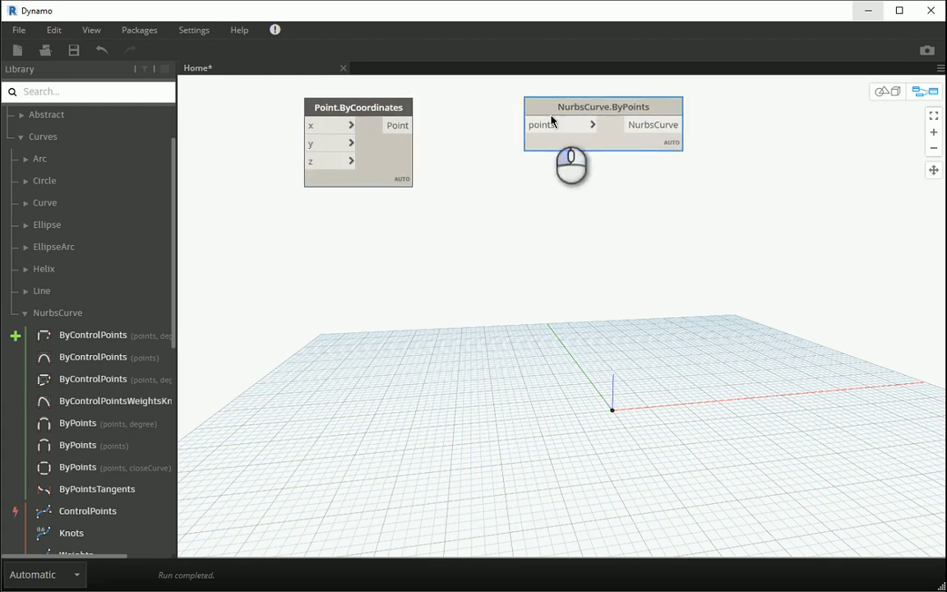
Add a List Create node between the point and curve nodes and extend it to three item inputs.
{"action": "right_click", "coordinate": [452, 136]}
{"action": "type", "text": "list"}
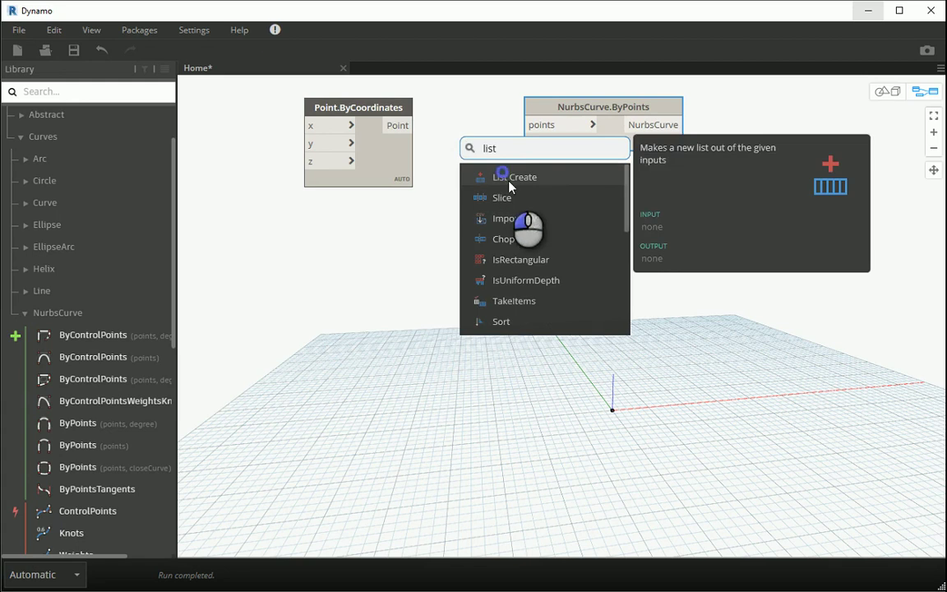
{"action": "left_click", "coordinate": [509, 183]}
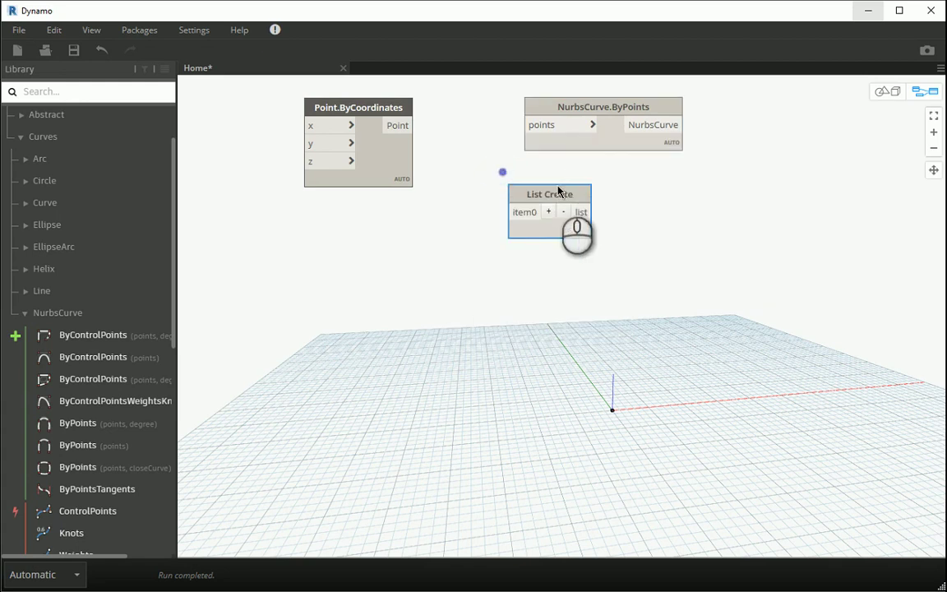
{"action": "left_click_drag", "start_coordinate": [556, 188], "coordinate": [482, 110]}
{"action": "left_click", "coordinate": [473, 127]}
{"action": "left_click", "coordinate": [475, 127]}
Connect the Point.ByCoordinates output to item0 of List Create and space out the list and curve nodes.
{"action": "left_click", "coordinate": [405, 124]}
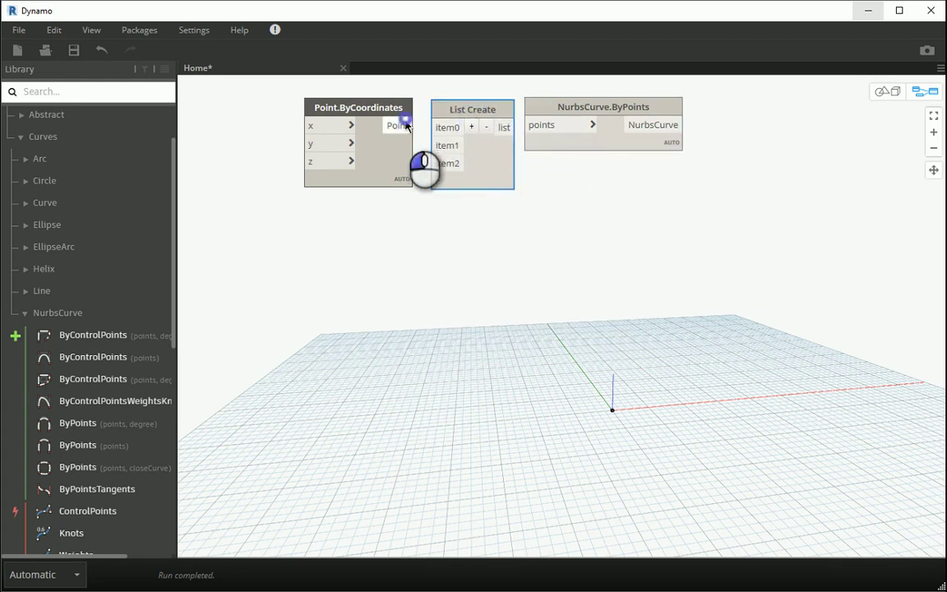
{"action": "left_click", "coordinate": [456, 126]}
{"action": "left_click_drag", "start_coordinate": [568, 105], "coordinate": [579, 108]}
{"action": "left_click_drag", "start_coordinate": [508, 116], "coordinate": [513, 114]}
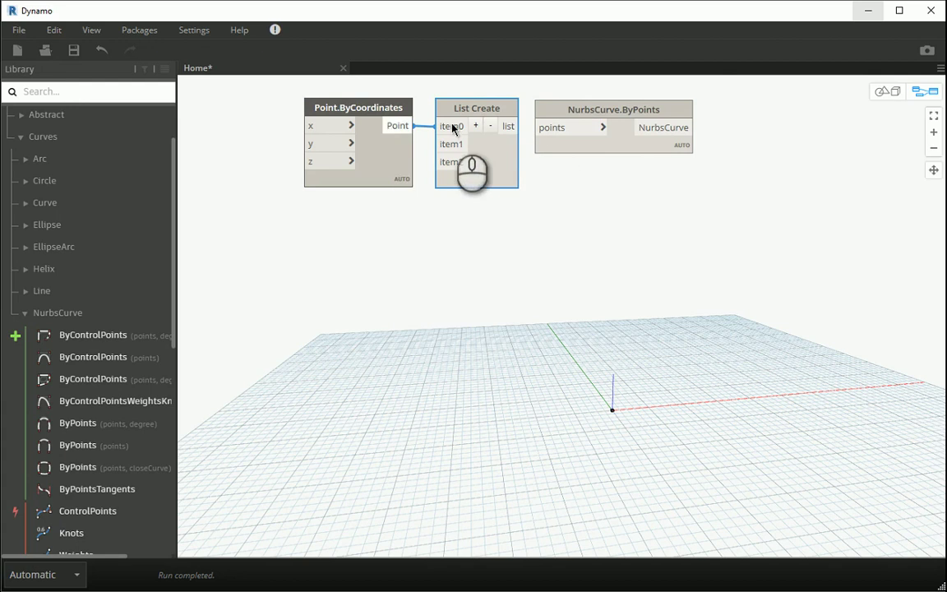
Examine the origin point up close in the 3D geometry preview and return to the graph.
{"action": "mouse_move", "coordinate": [585, 115]}
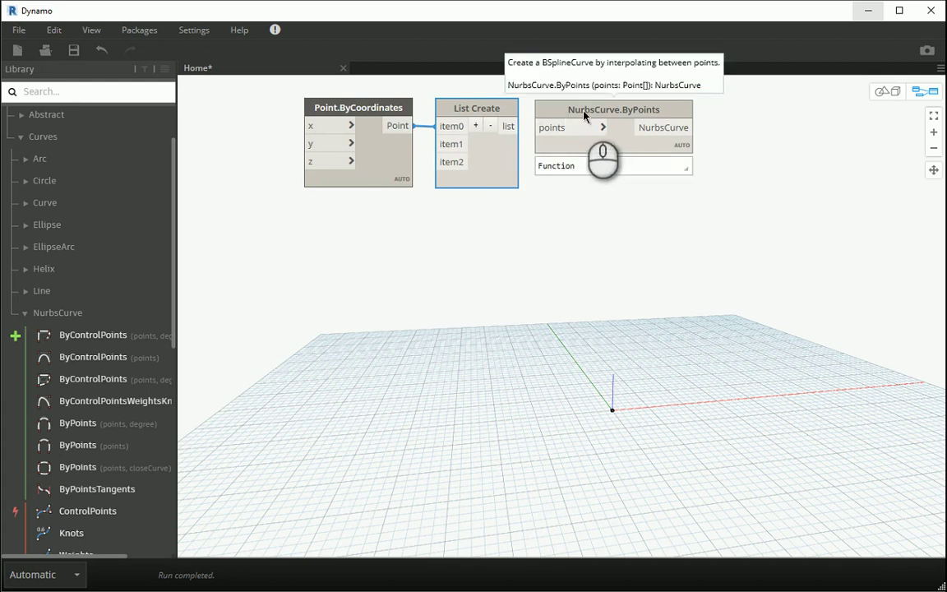
{"action": "left_click", "coordinate": [886, 94]}
{"action": "scroll", "coordinate": [702, 389], "scroll_direction": "up", "scroll_amount": 3}
{"action": "middle_click_drag", "start_coordinate": [714, 458], "coordinate": [737, 378]}
{"action": "right_click_drag", "start_coordinate": [737, 373], "coordinate": [736, 388]}
{"action": "scroll", "coordinate": [735, 389], "scroll_direction": "up", "scroll_amount": 2}
{"action": "left_click", "coordinate": [922, 92]}
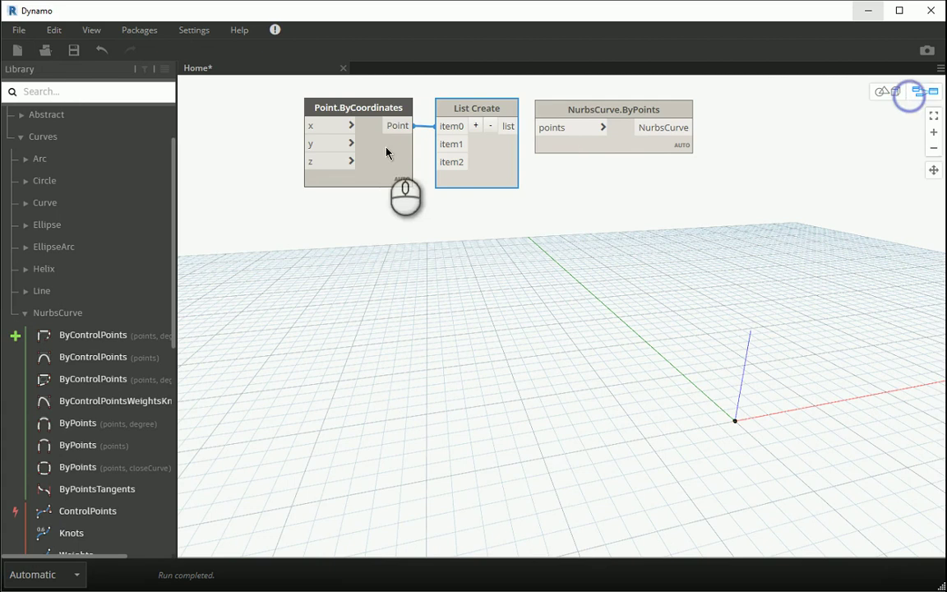
Duplicate the Point.ByCoordinates node, place the copy beneath the original, and extend List Create to five item inputs.
{"action": "left_click", "coordinate": [352, 110]}
{"action": "left_click_drag", "start_coordinate": [351, 110], "coordinate": [357, 99]}
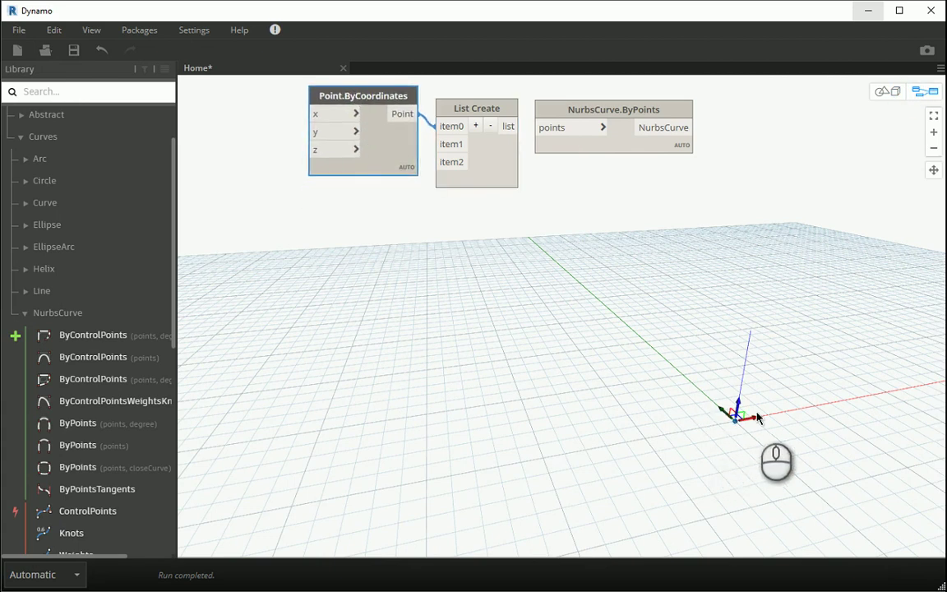
{"action": "left_click_drag", "start_coordinate": [366, 98], "coordinate": [364, 95]}
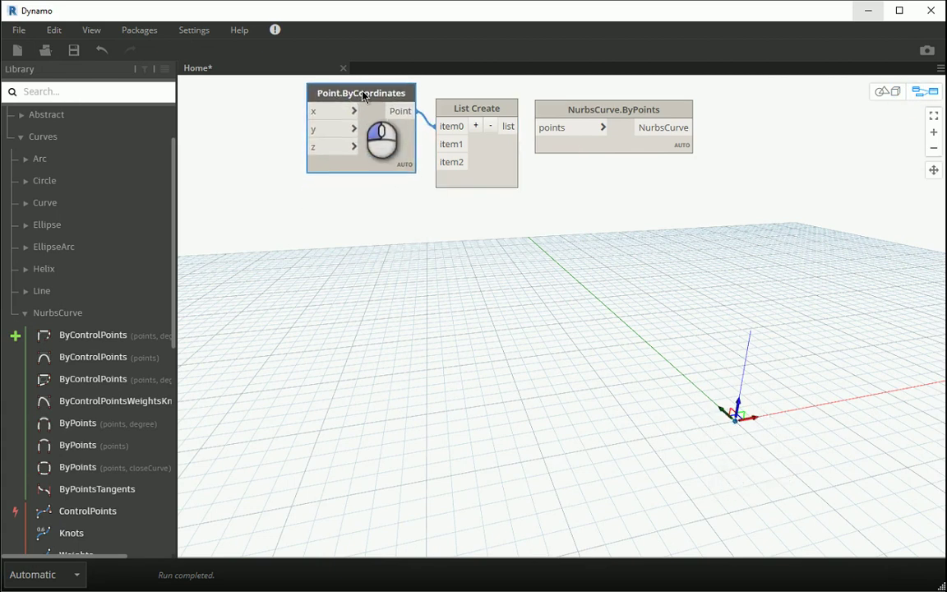
{"action": "key", "text": "ctrl+c"}
{"action": "key", "text": "ctrl+v"}
{"action": "left_click_drag", "start_coordinate": [499, 98], "coordinate": [378, 182]}
{"action": "left_click", "coordinate": [475, 126]}
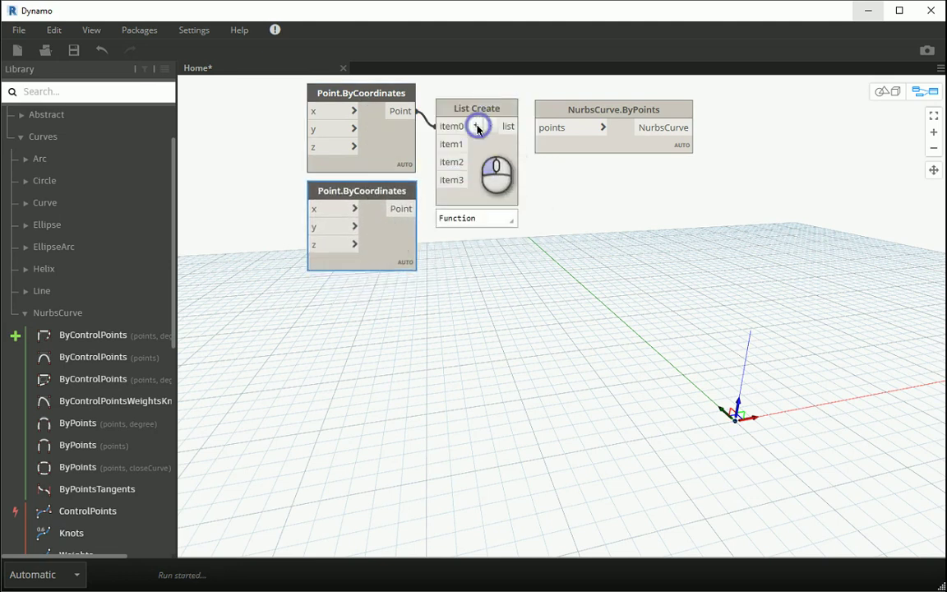
{"action": "left_click", "coordinate": [476, 127]}
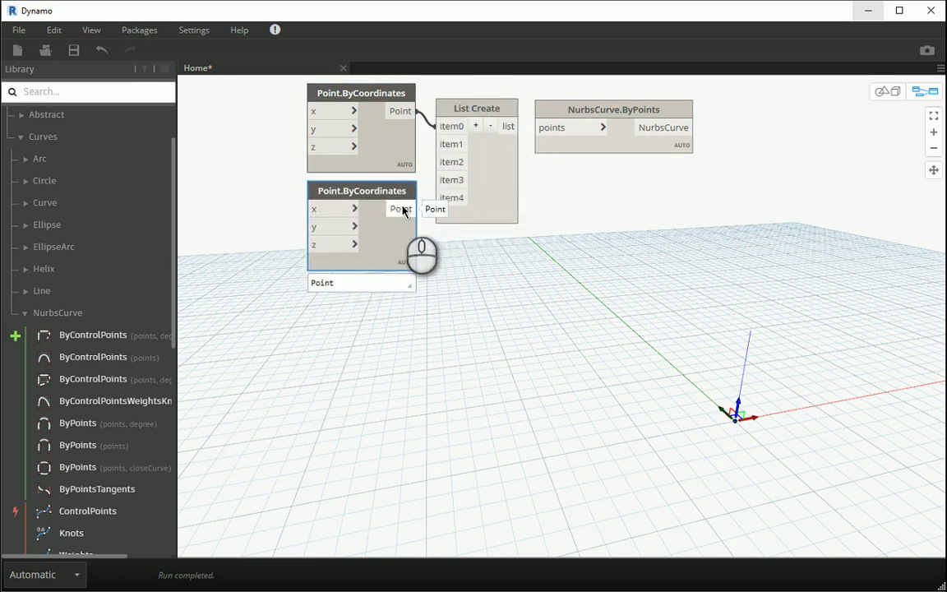
Create a code block with the value 0.125 and connect it to the second point's y input.
{"action": "middle_click_drag", "start_coordinate": [263, 197], "coordinate": [286, 203]}
{"action": "scroll", "coordinate": [281, 207], "scroll_direction": "up", "scroll_amount": 1}
{"action": "double_click", "coordinate": [276, 220]}
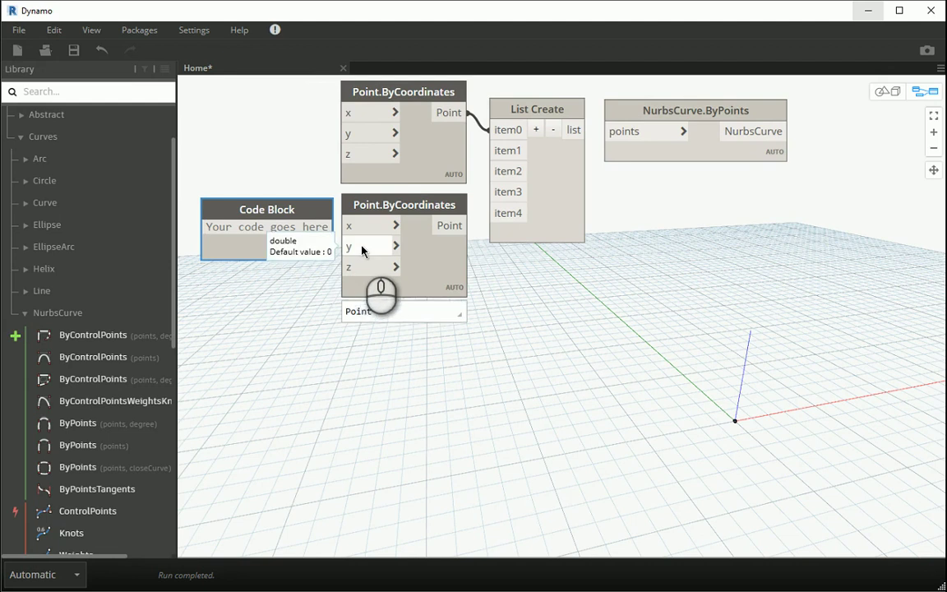
{"action": "type", "text": "0"}
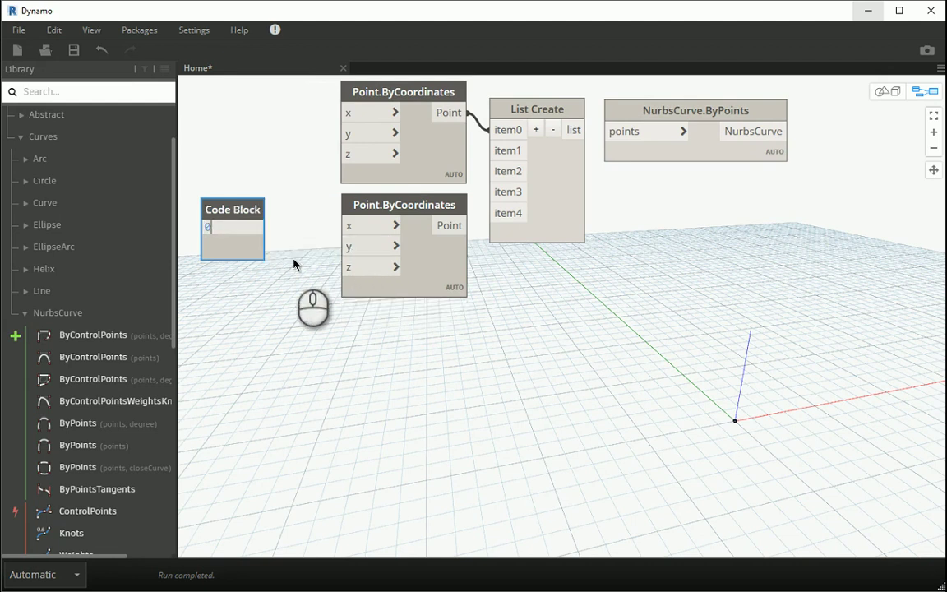
{"action": "type", "text": ".125"}
{"action": "left_click", "coordinate": [326, 309]}
{"action": "left_click_drag", "start_coordinate": [236, 203], "coordinate": [288, 217]}
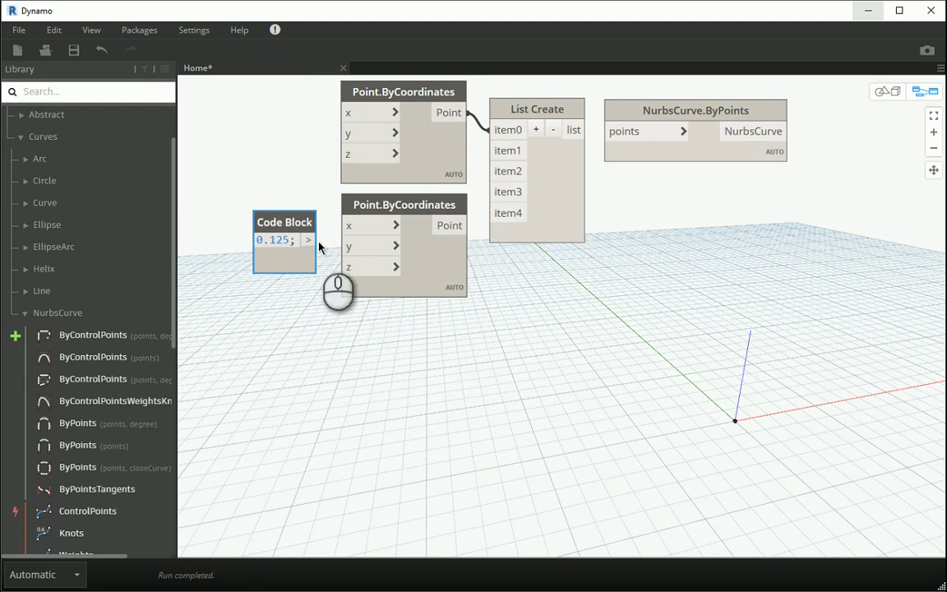
{"action": "left_click", "coordinate": [310, 240]}
{"action": "left_click", "coordinate": [355, 251]}
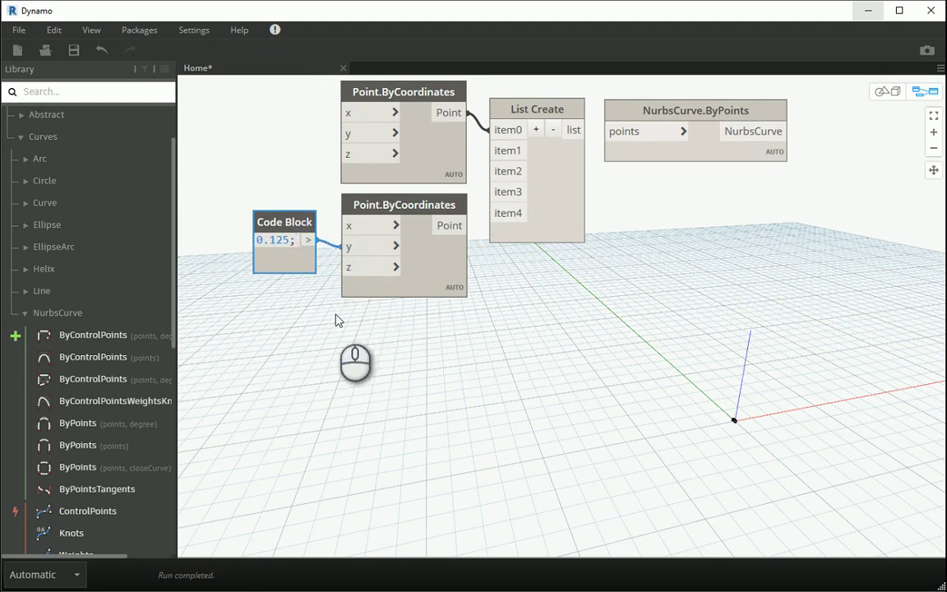
Create a code block with the value 0.25 below the 0.125 block and connect it to the second point's z input.
{"action": "left_click", "coordinate": [886, 91]}
{"action": "middle_click_drag", "start_coordinate": [838, 296], "coordinate": [792, 355]}
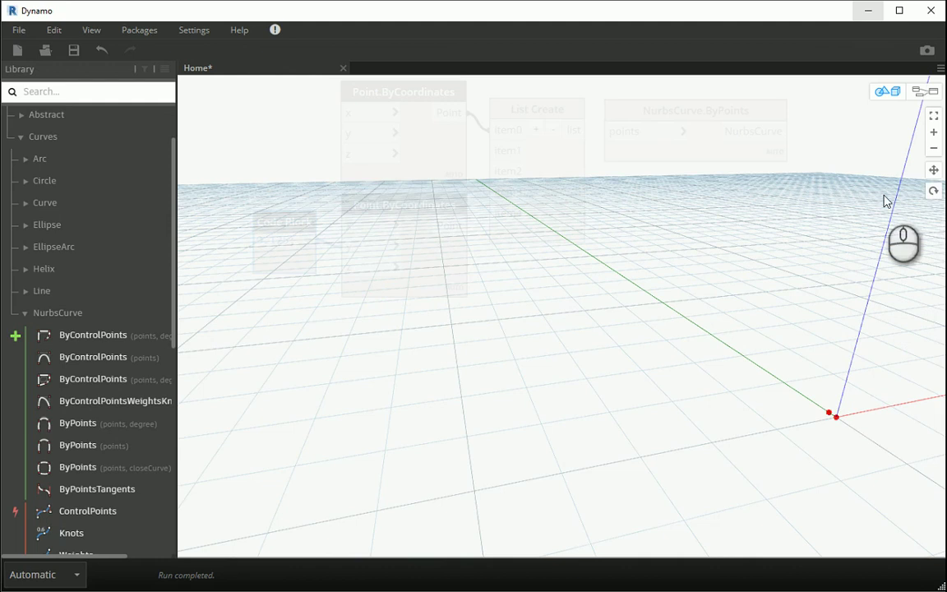
{"action": "left_click", "coordinate": [922, 91]}
{"action": "left_click_drag", "start_coordinate": [262, 229], "coordinate": [252, 211]}
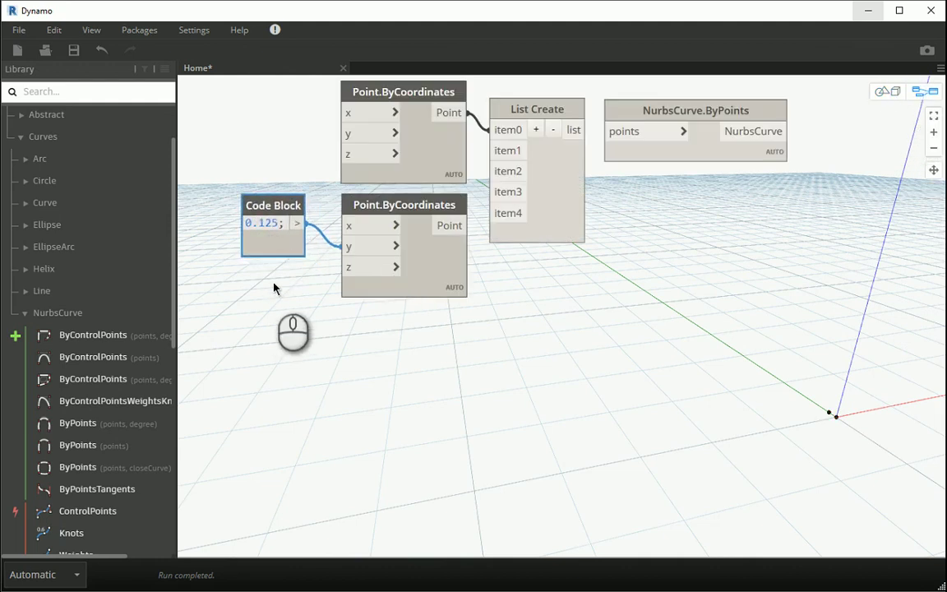
{"action": "double_click", "coordinate": [272, 282]}
{"action": "type", "text": "0."}
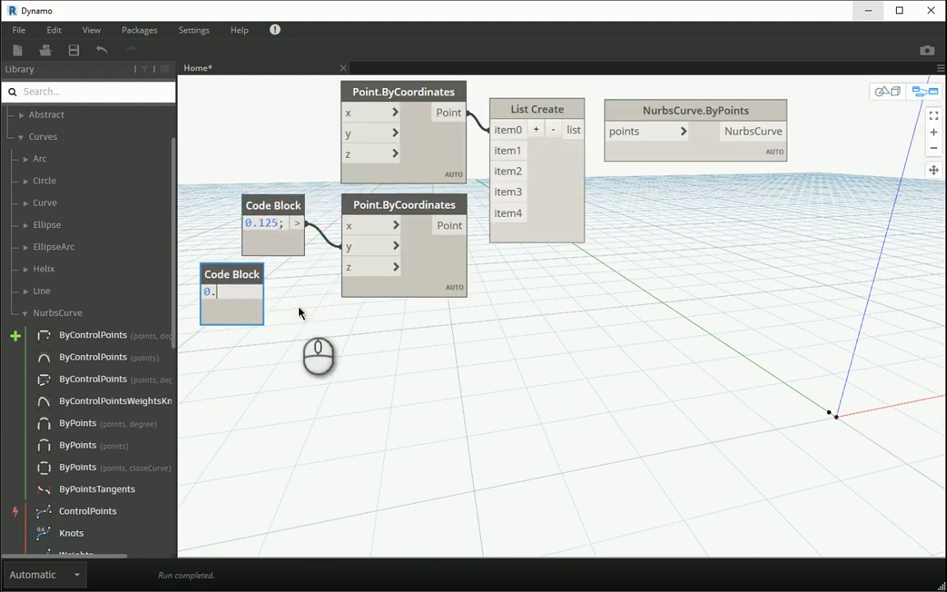
{"action": "type", "text": "25"}
{"action": "left_click_drag", "start_coordinate": [249, 275], "coordinate": [348, 266]}
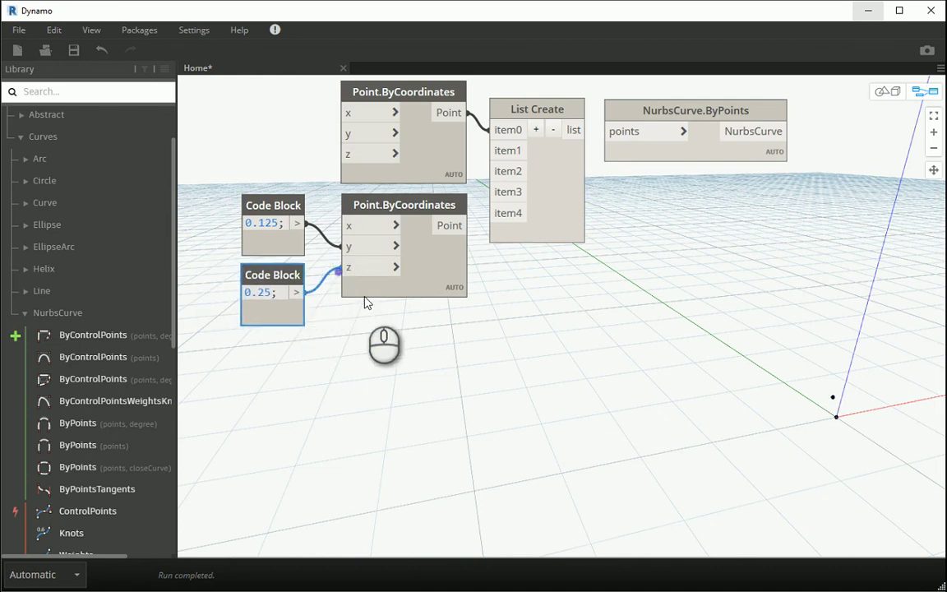
Move both code blocks slightly upward together and connect the second point's output to item1 of List Create.
{"action": "left_click_drag", "start_coordinate": [297, 348], "coordinate": [227, 189]}
{"action": "left_click_drag", "start_coordinate": [255, 207], "coordinate": [252, 184]}
{"action": "left_click", "coordinate": [354, 368]}
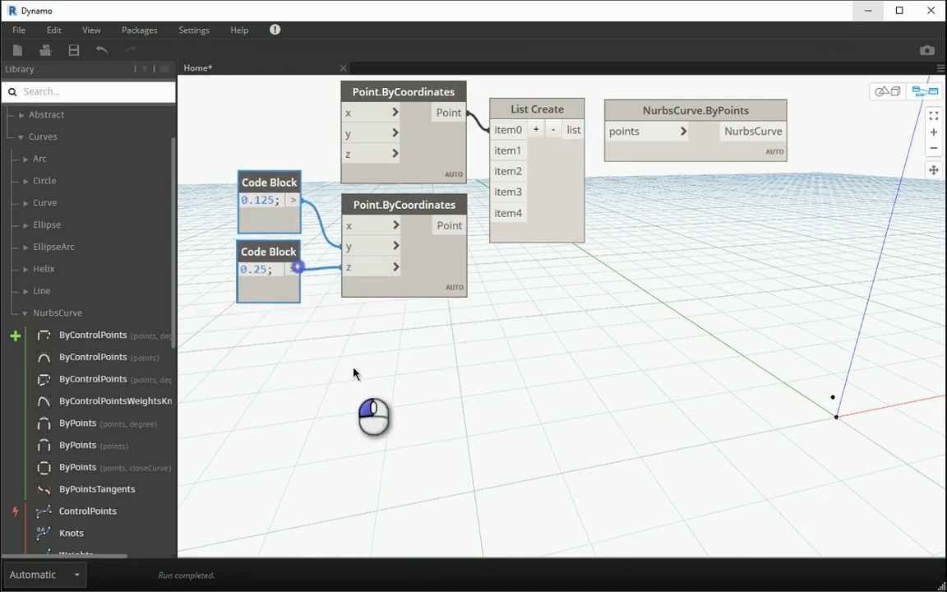
{"action": "left_click", "coordinate": [447, 220]}
{"action": "left_click", "coordinate": [503, 150]}
Duplicate the second Point.ByCoordinates node with its input connections and place the copy directly beneath it.
{"action": "left_click_drag", "start_coordinate": [428, 205], "coordinate": [430, 209]}
{"action": "key", "text": "ctrl+c"}
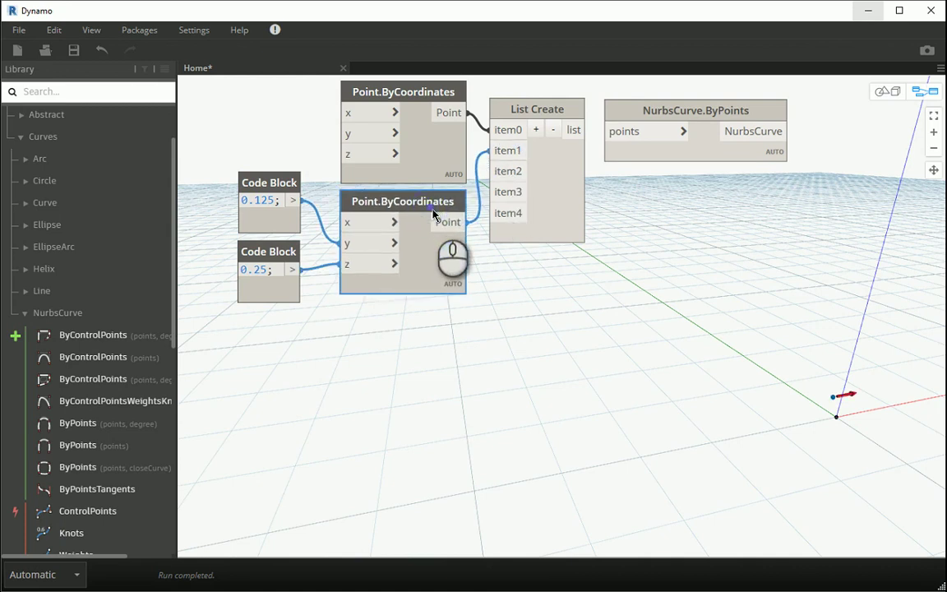
{"action": "key", "text": "ctrl+v"}
{"action": "left_click_drag", "start_coordinate": [524, 228], "coordinate": [387, 315]}
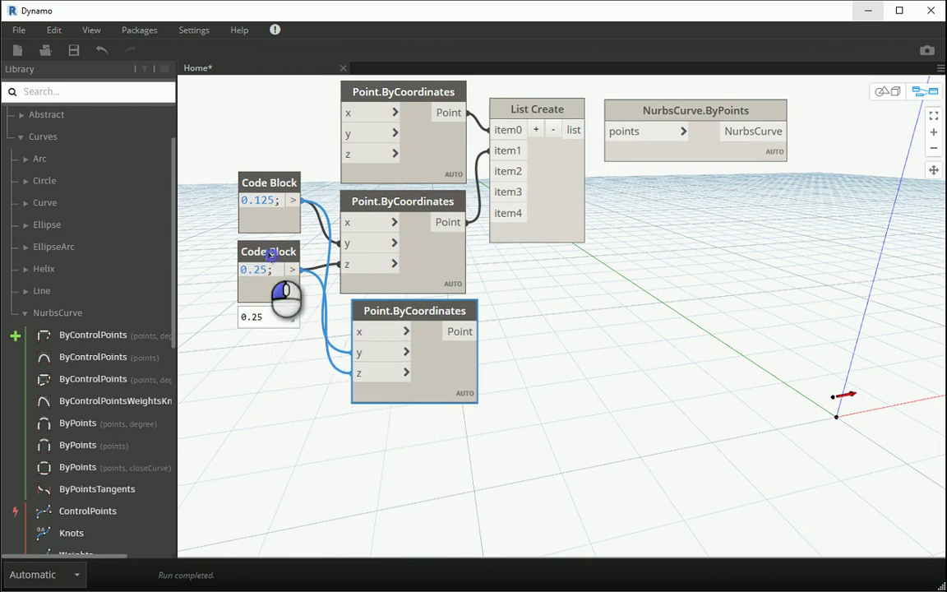
Move the 0.25 code block outward and create a code block with a*2 beside the third point's z input.
{"action": "left_click_drag", "start_coordinate": [269, 254], "coordinate": [245, 261]}
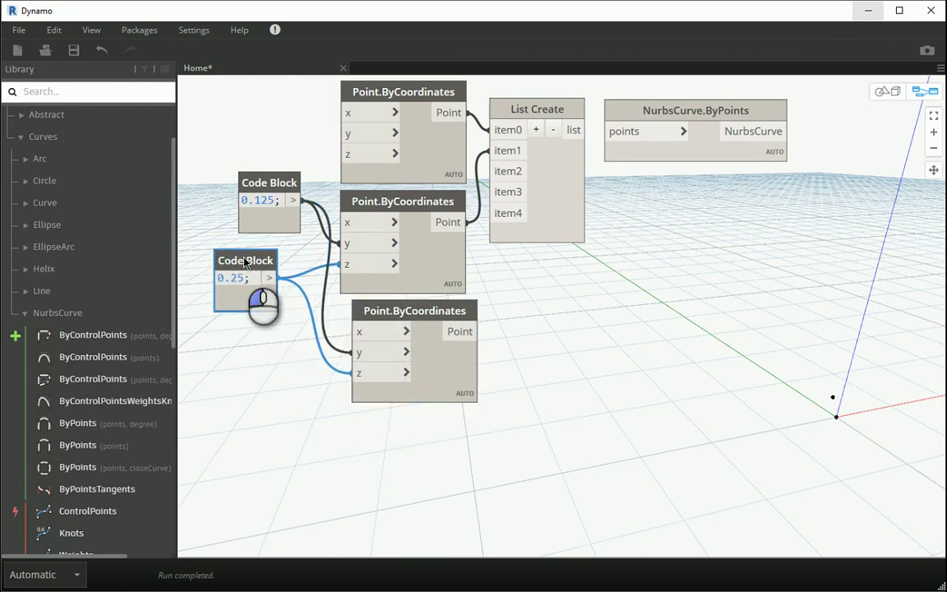
{"action": "double_click", "coordinate": [293, 381]}
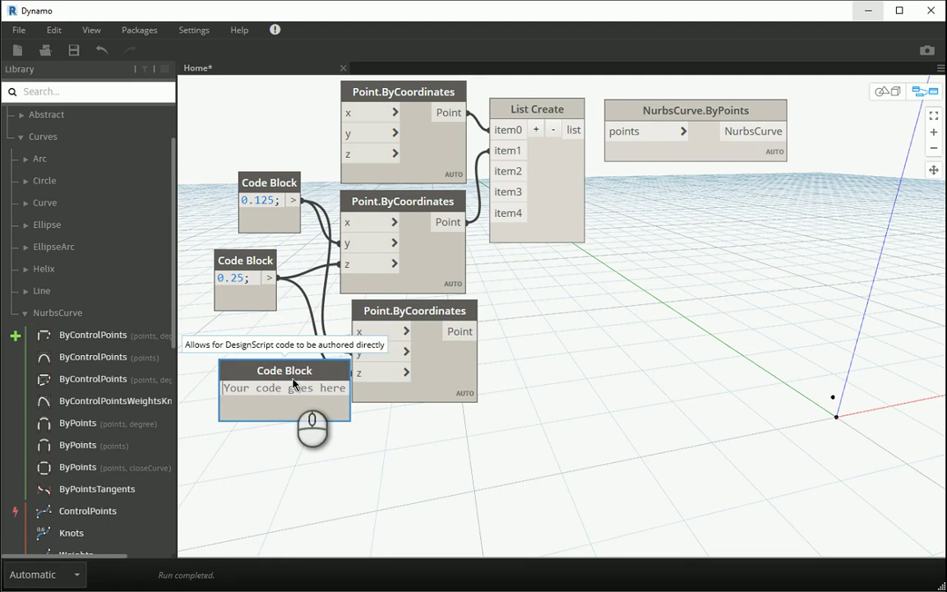
{"action": "type", "text": "a*2"}
{"action": "left_click", "coordinate": [312, 406]}
{"action": "left_click_drag", "start_coordinate": [246, 369], "coordinate": [268, 361]}
Feed the 0.25 block into the a*2 block and connect its output to the third point's z input.
{"action": "left_click", "coordinate": [270, 279]}
{"action": "left_click", "coordinate": [246, 380]}
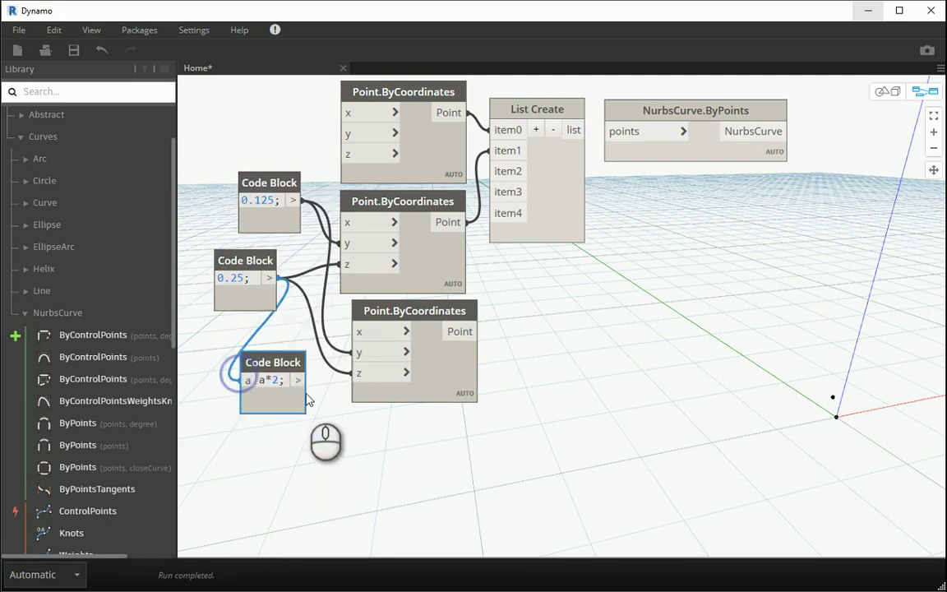
{"action": "left_click", "coordinate": [299, 379]}
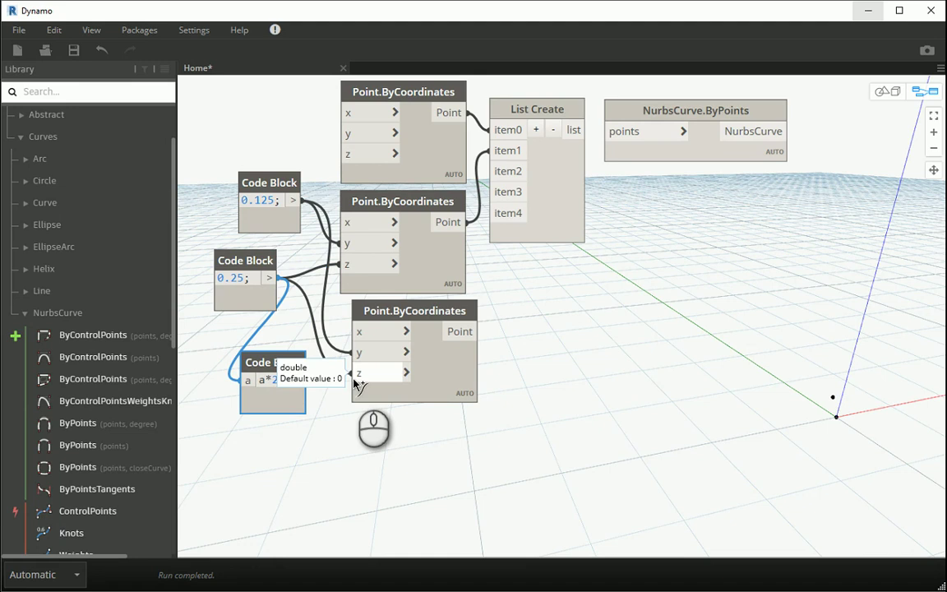
{"action": "left_click", "coordinate": [354, 380]}
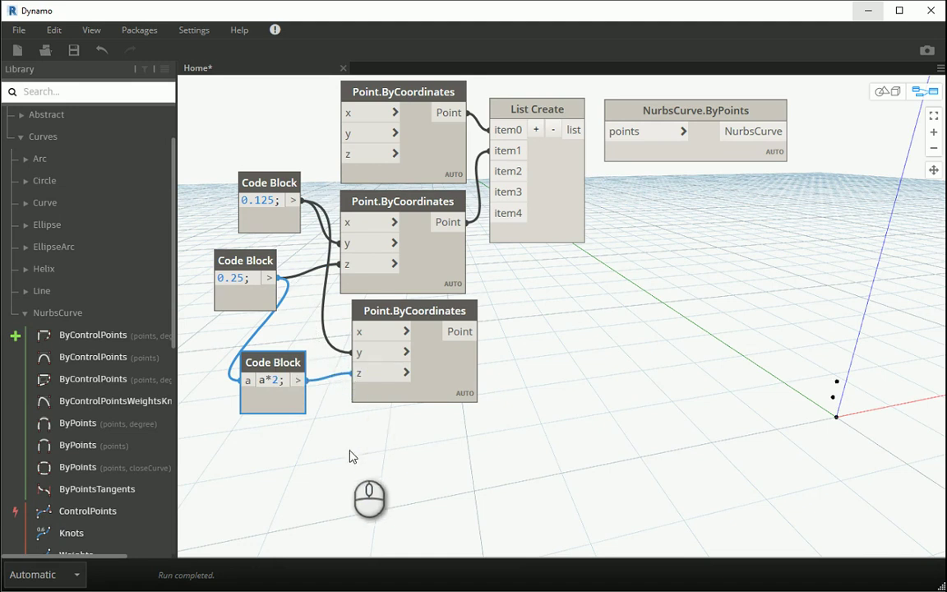
Space out the 0.25 and a*2 code blocks and create a second a*2 code block beside the third point's y input.
{"action": "left_click_drag", "start_coordinate": [256, 304], "coordinate": [232, 298]}
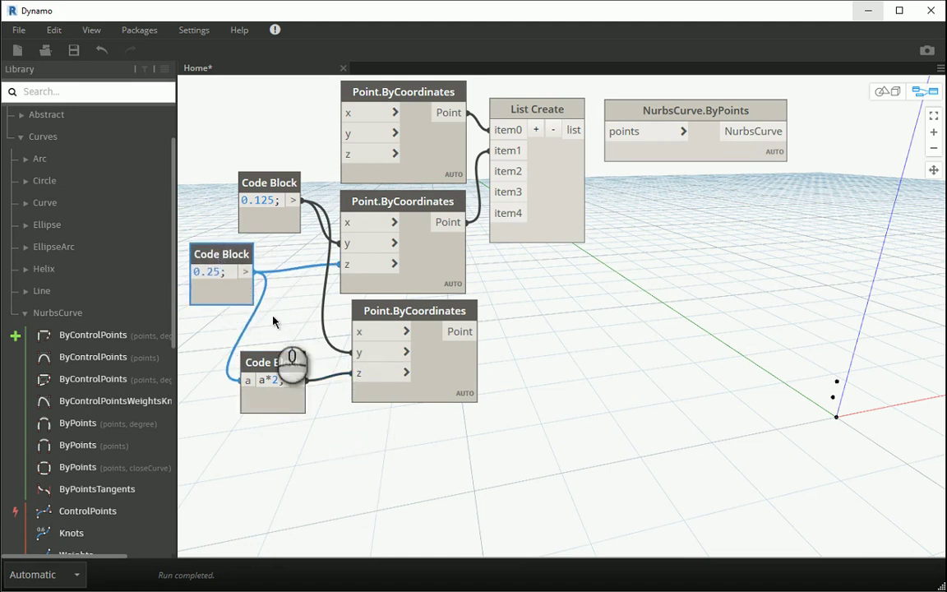
{"action": "left_click_drag", "start_coordinate": [288, 355], "coordinate": [298, 367]}
{"action": "double_click", "coordinate": [288, 314]}
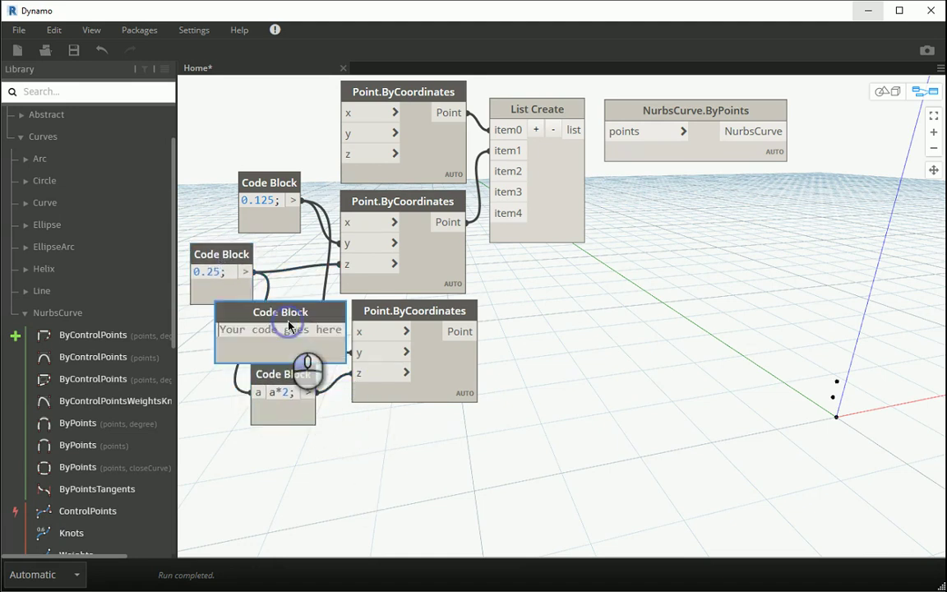
{"action": "type", "text": "a*2"}
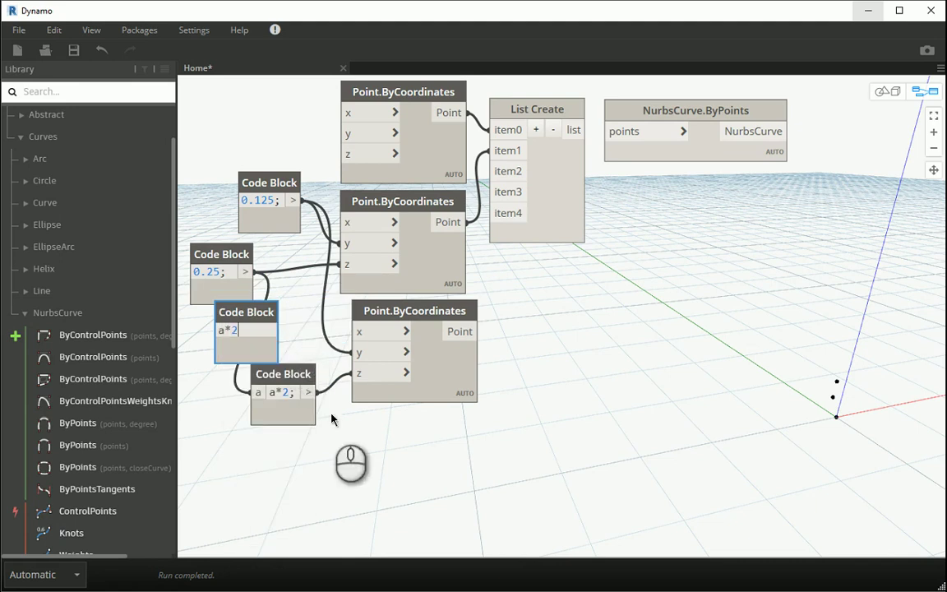
{"action": "left_click", "coordinate": [344, 466]}
{"action": "left_click_drag", "start_coordinate": [255, 313], "coordinate": [297, 309]}
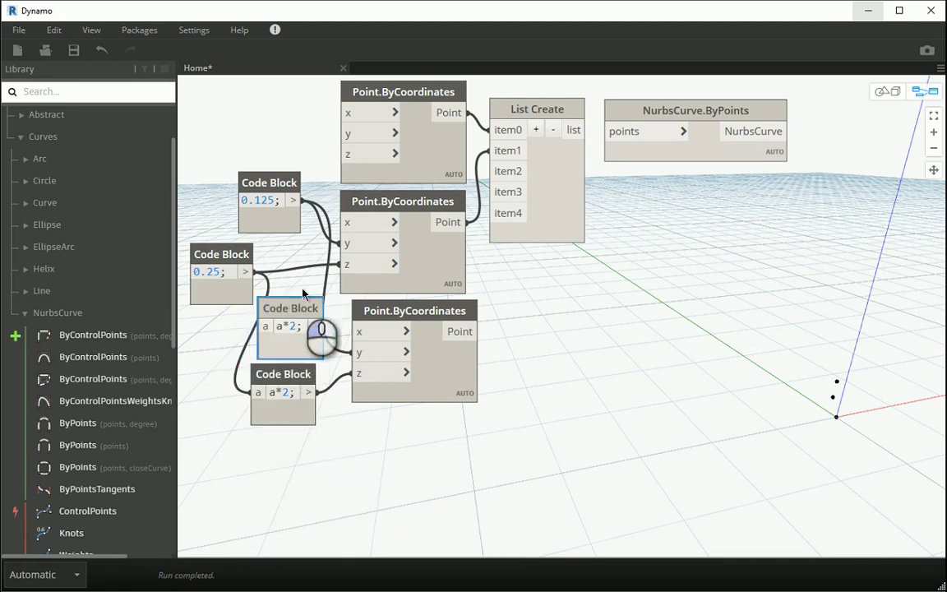
Narrow the library and spread the code blocks away from the point, list and curve nodes to make room for wiring.
{"action": "left_click_drag", "start_coordinate": [231, 259], "coordinate": [223, 255]}
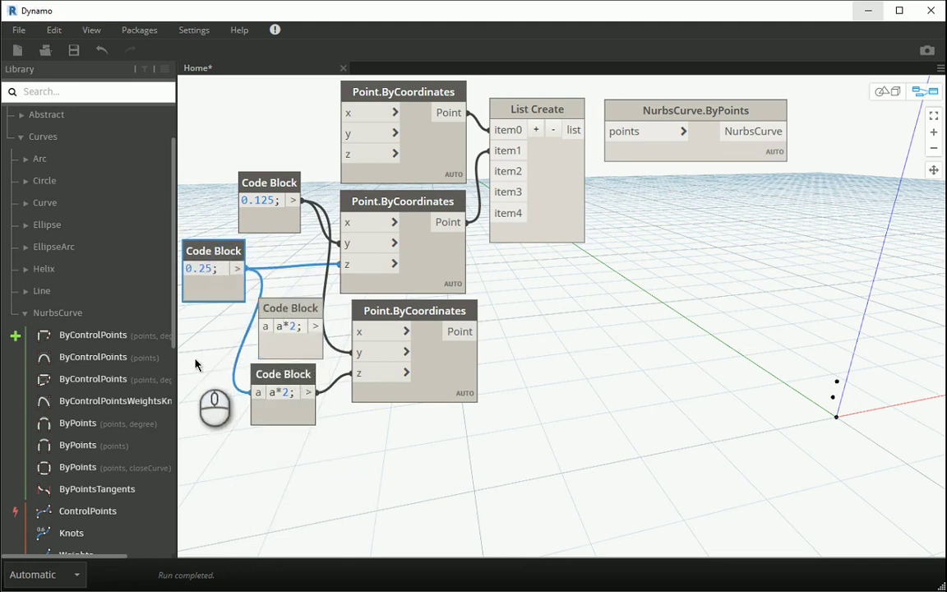
{"action": "left_click_drag", "start_coordinate": [176, 366], "coordinate": [119, 361]}
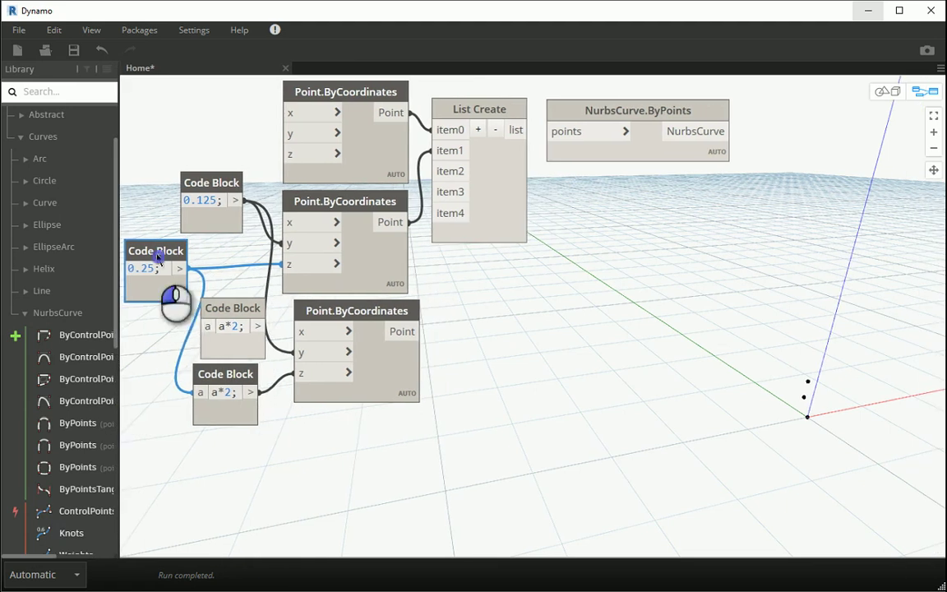
{"action": "left_click_drag", "start_coordinate": [153, 251], "coordinate": [148, 246]}
{"action": "scroll", "coordinate": [478, 336], "scroll_direction": "down", "scroll_amount": 2}
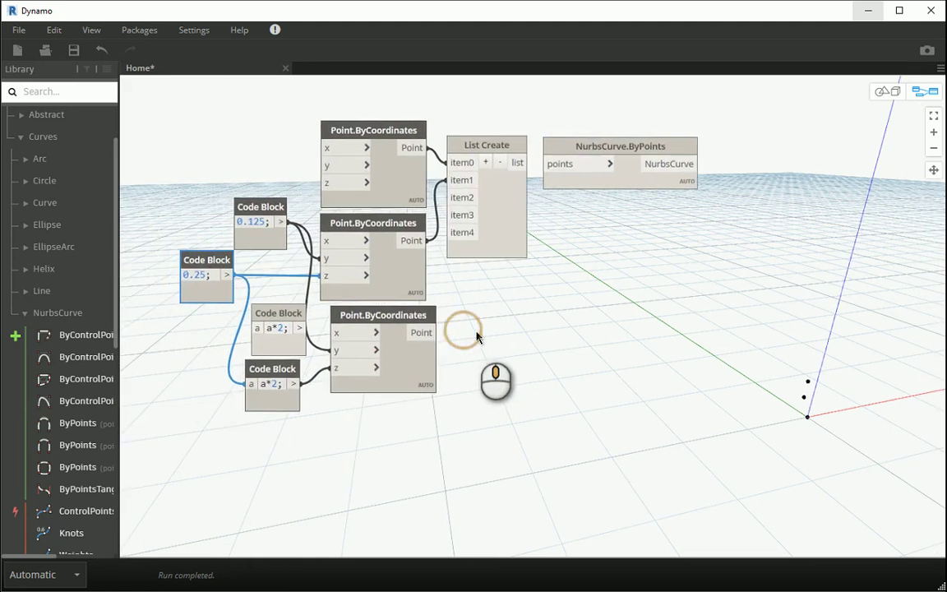
{"action": "scroll", "coordinate": [356, 299], "scroll_direction": "up", "scroll_amount": 2}
{"action": "left_click_drag", "start_coordinate": [713, 444], "coordinate": [411, 97]}
{"action": "left_click_drag", "start_coordinate": [277, 313], "coordinate": [312, 303]}
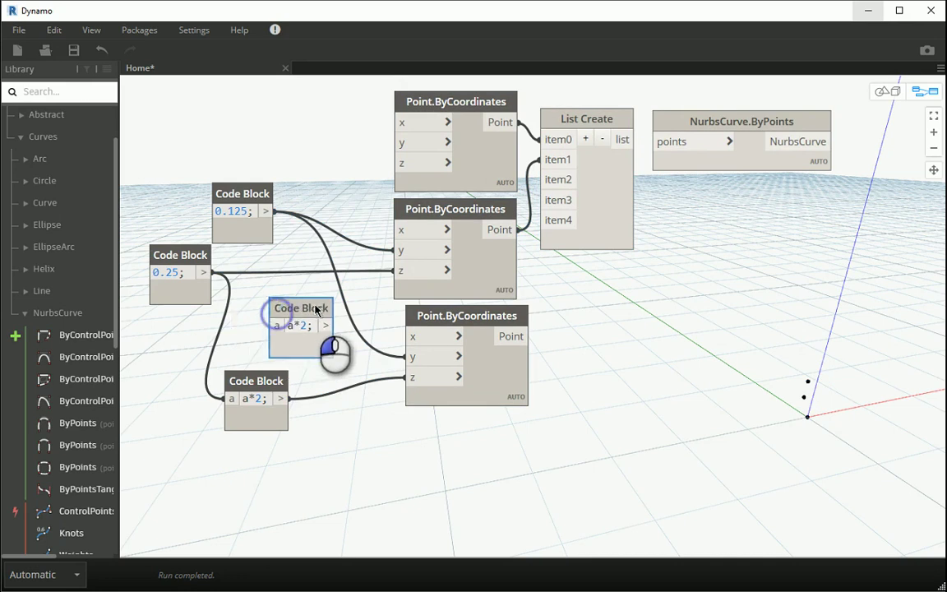
{"action": "left_click_drag", "start_coordinate": [269, 215], "coordinate": [251, 192]}
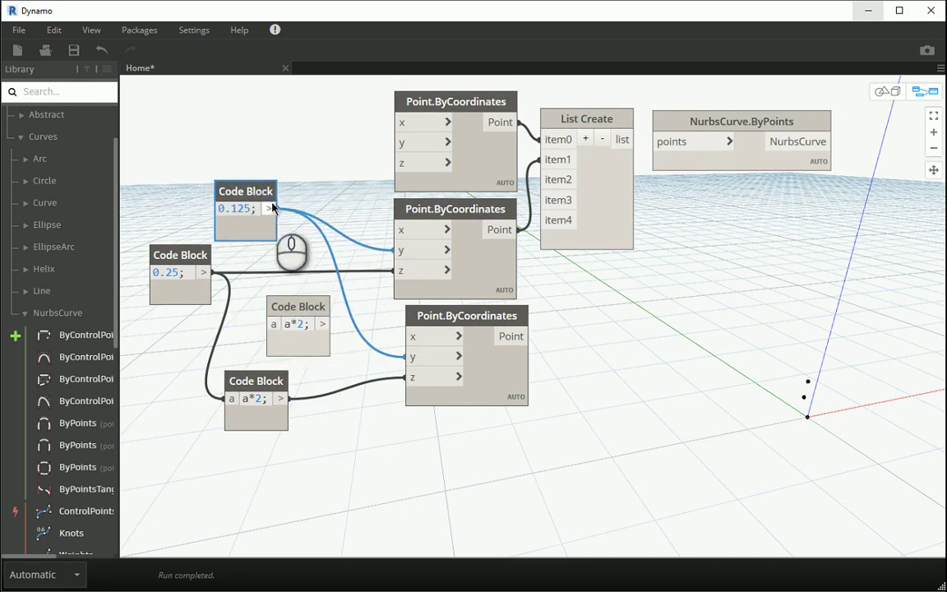
Try feeding the 0.125 block through the unconnected a*2 block into the third point's y input.
{"action": "left_click", "coordinate": [271, 207]}
{"action": "left_click_drag", "start_coordinate": [270, 322], "coordinate": [411, 356]}
{"action": "left_click", "coordinate": [567, 425]}
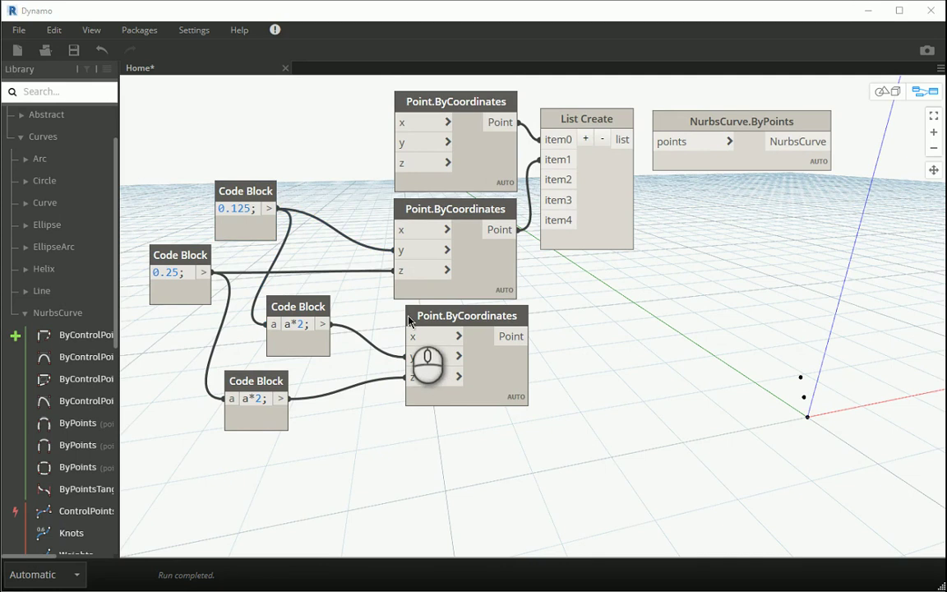
Delete the a*2 block feeding the third point's y input and set the 0.125 code block to 0.1.
{"action": "left_click", "coordinate": [310, 311]}
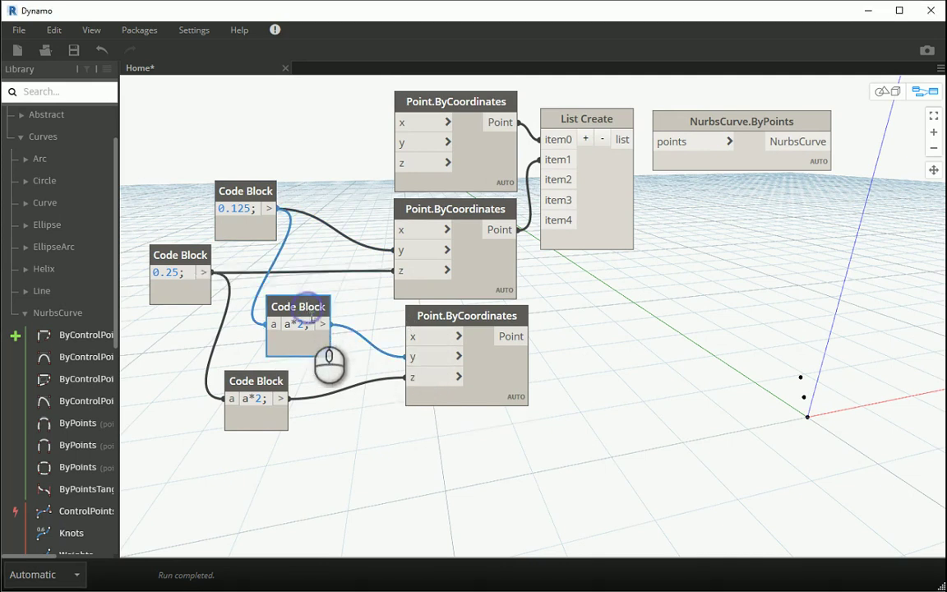
{"action": "key", "text": "Delete"}
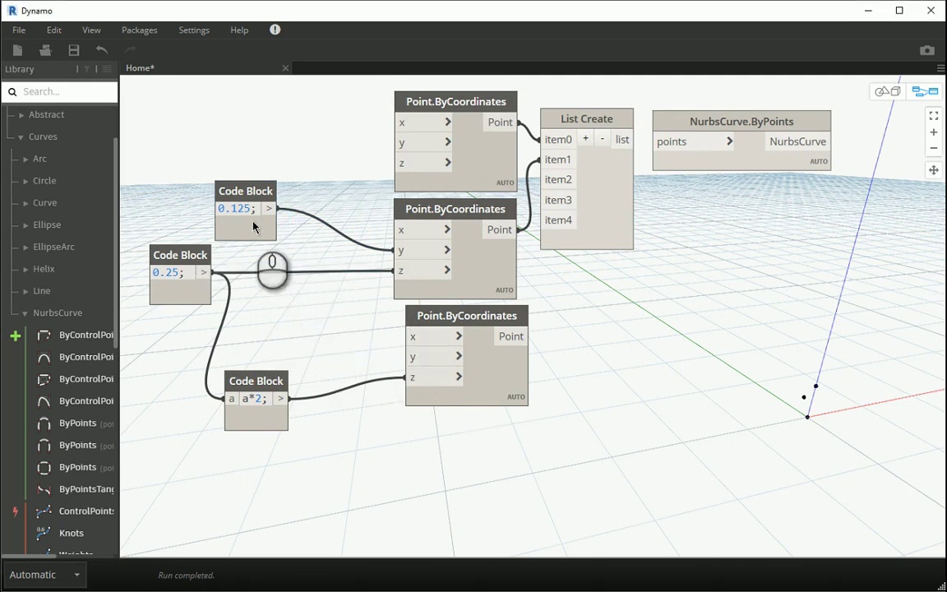
{"action": "key", "text": "BackSpace"}
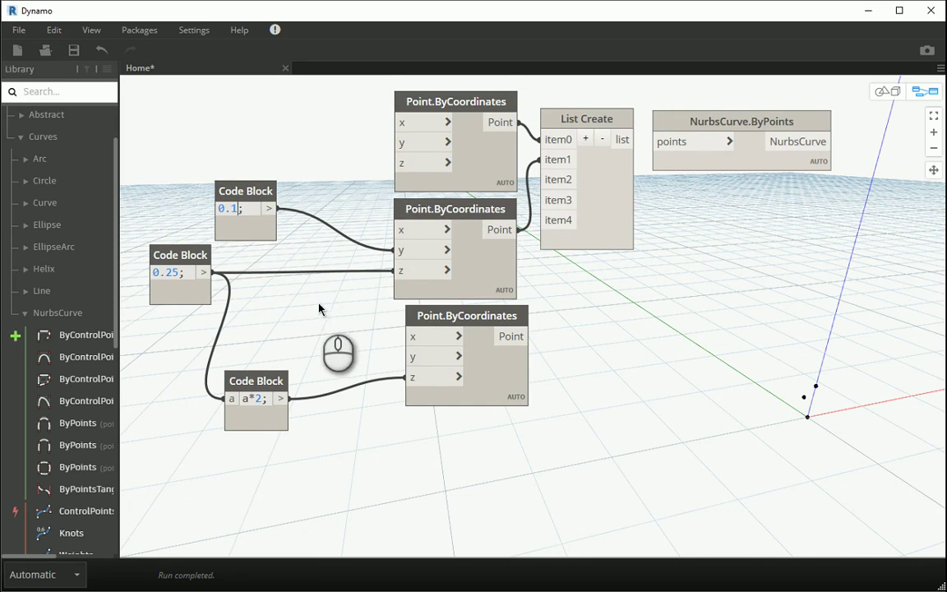
Create a new code block with the value 0.25 and connect it to the third point's y input.
{"action": "double_click", "coordinate": [315, 308]}
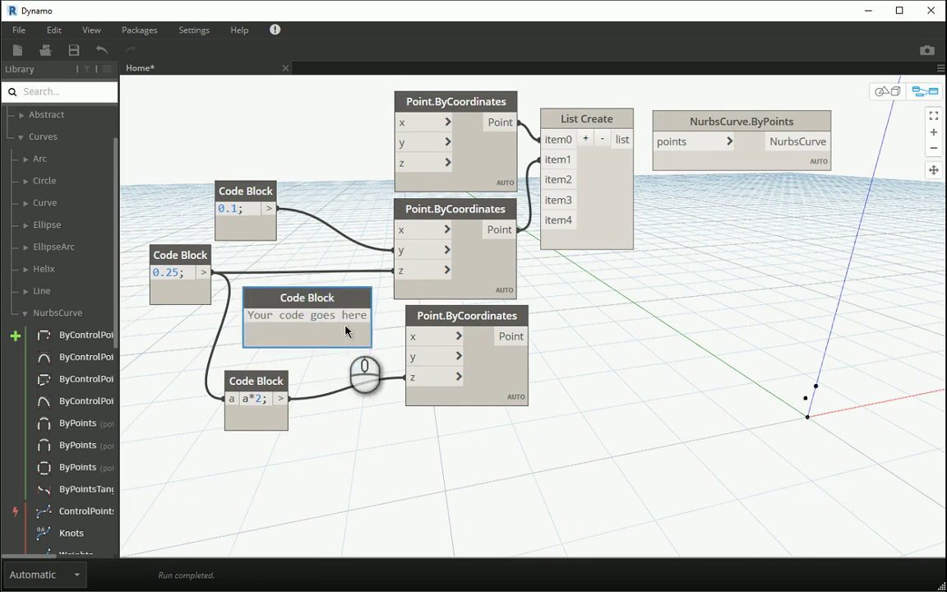
{"action": "type", "text": "0.25"}
{"action": "left_click", "coordinate": [349, 330]}
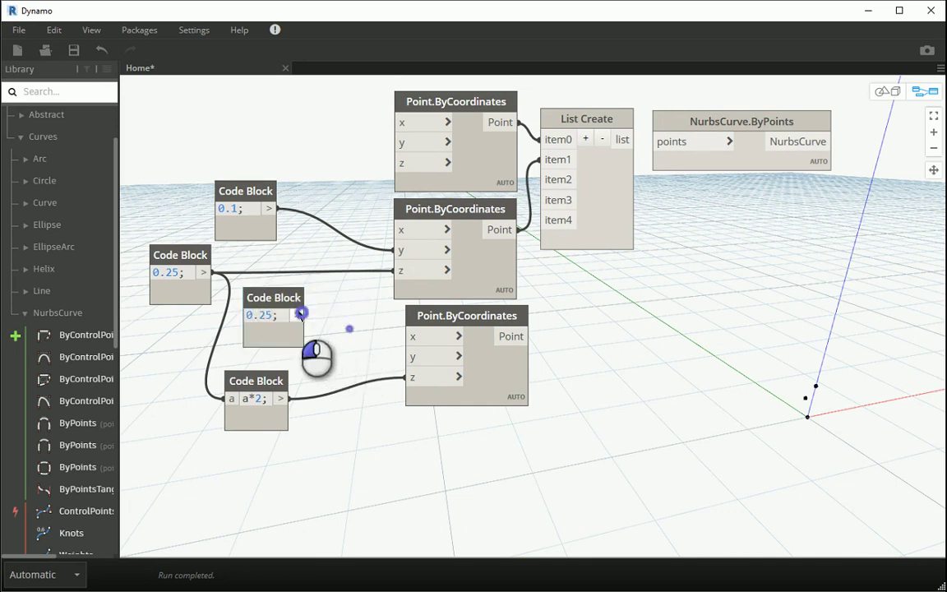
{"action": "left_click_drag", "start_coordinate": [296, 315], "coordinate": [406, 356]}
{"action": "left_click", "coordinate": [281, 304]}
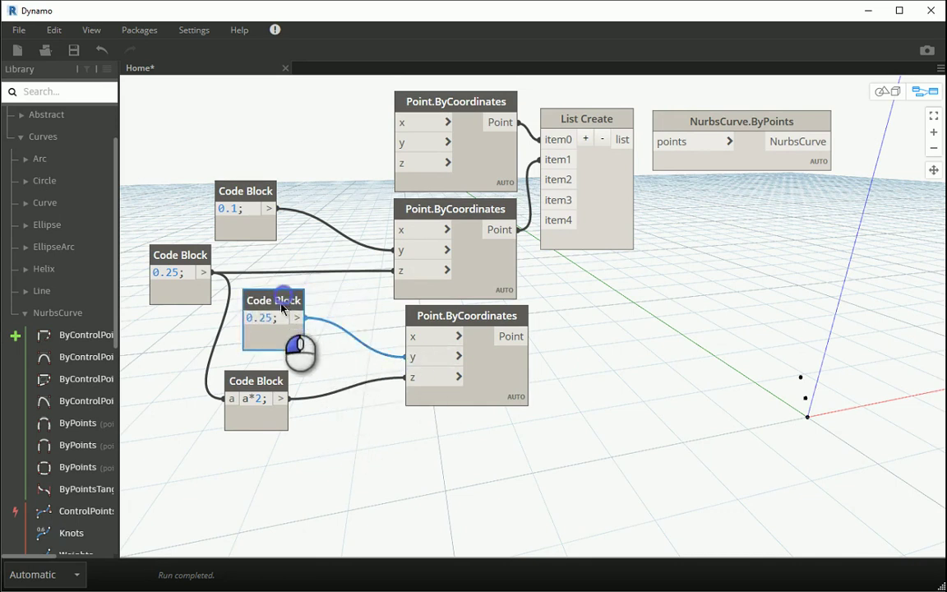
Lower the List Create node, connect the third point to item2, and align the third point node with those above.
{"action": "scroll", "coordinate": [496, 255], "scroll_direction": "down", "scroll_amount": 2}
{"action": "middle_click_drag", "start_coordinate": [496, 255], "coordinate": [481, 229]}
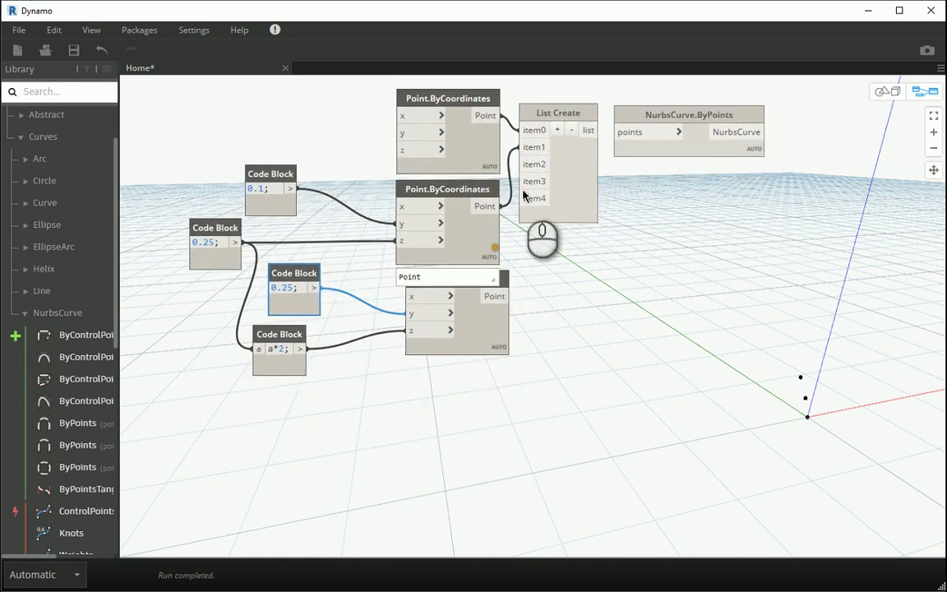
{"action": "left_click_drag", "start_coordinate": [562, 132], "coordinate": [562, 215]}
{"action": "left_click_drag", "start_coordinate": [501, 296], "coordinate": [530, 249]}
{"action": "mouse_move", "coordinate": [462, 289]}
{"action": "left_mouse_down"}
{"action": "mouse_move", "coordinate": [451, 287]}
{"action": "mouse_move", "coordinate": [461, 292]}
{"action": "left_mouse_up"}
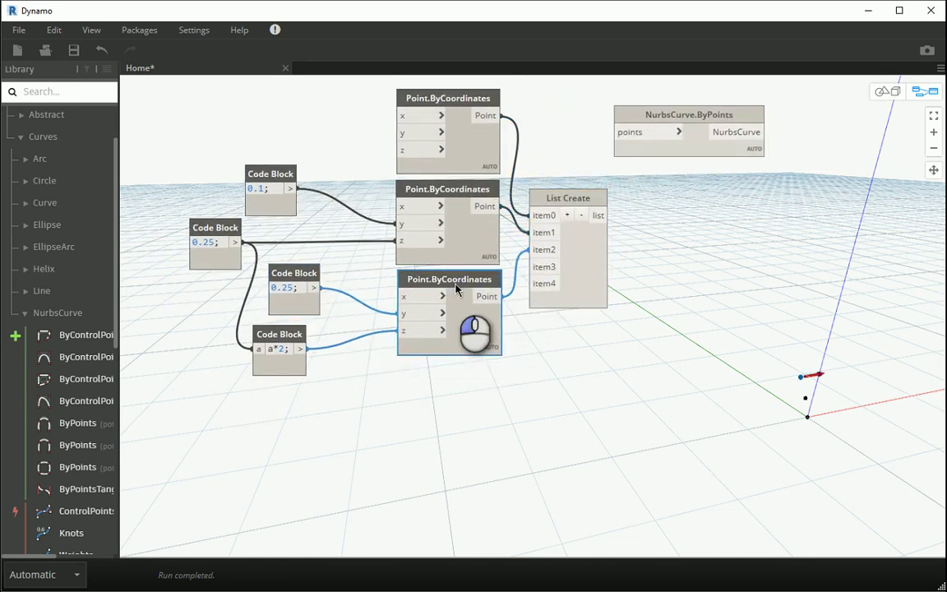
Duplicate the second Point.ByCoordinates node with its input connections and place the copy beneath the third one.
{"action": "left_click", "coordinate": [460, 188]}
{"action": "key", "text": "ctrl+c"}
{"action": "key", "text": "ctrl+v"}
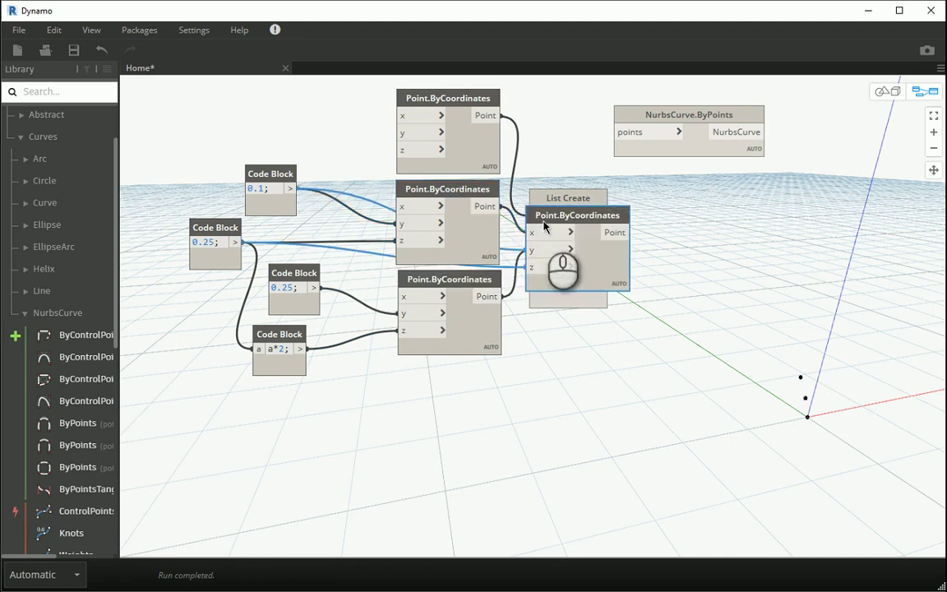
{"action": "left_click_drag", "start_coordinate": [541, 226], "coordinate": [429, 372]}
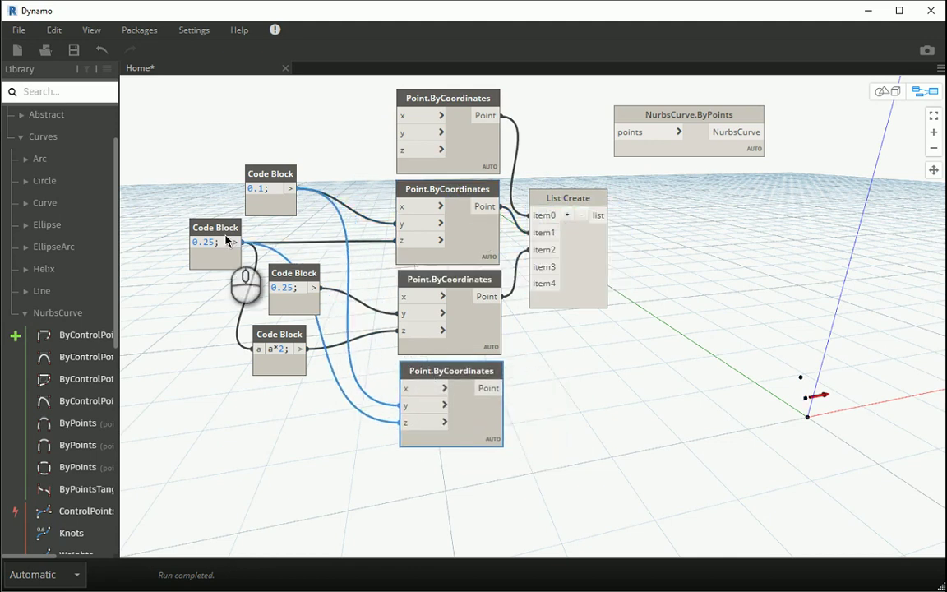
Shift the shared 0.25 block outward and create a code block with a*3 below the a*2 block.
{"action": "left_click_drag", "start_coordinate": [213, 228], "coordinate": [202, 224]}
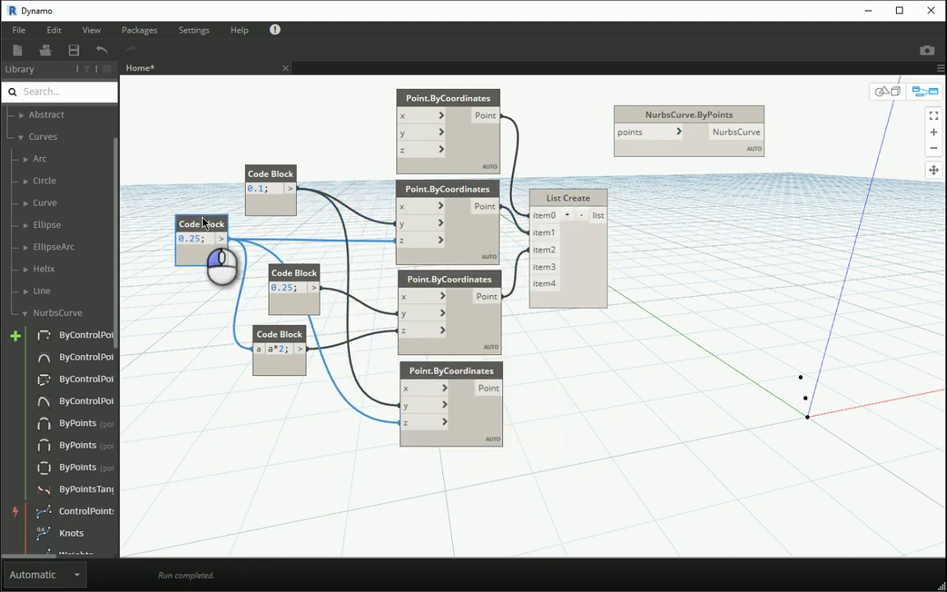
{"action": "double_click", "coordinate": [281, 406]}
{"action": "type", "text": "a*"}
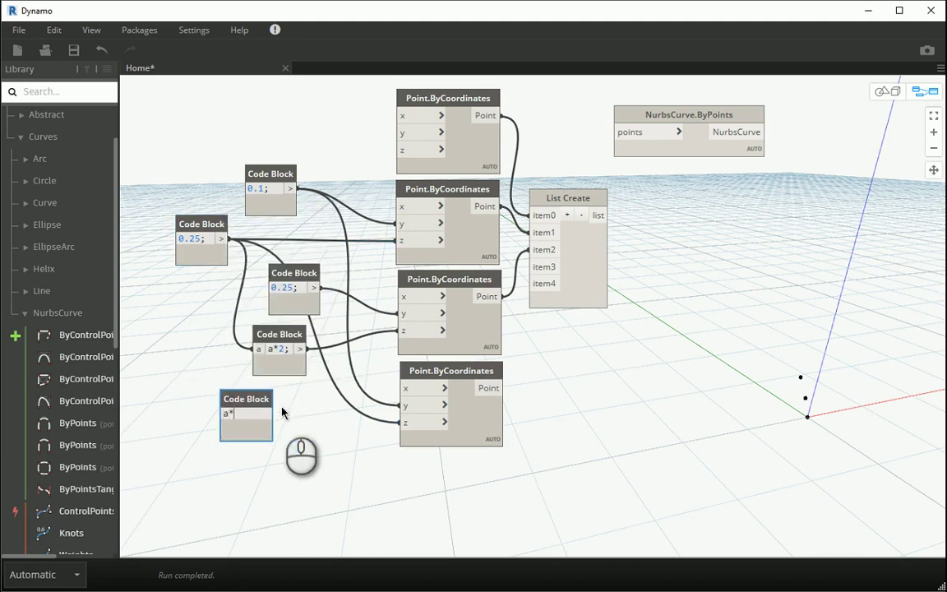
{"action": "type", "text": "3;"}
{"action": "left_click", "coordinate": [302, 444]}
{"action": "left_click_drag", "start_coordinate": [255, 403], "coordinate": [285, 405]}
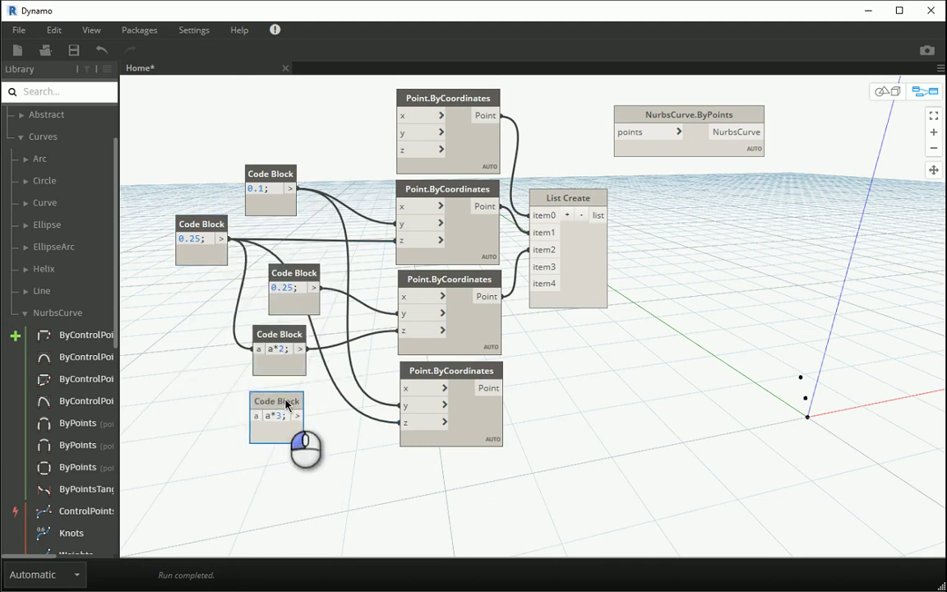
Feed the shared 0.25 block into the a*3 block and connect its output to the fourth point's z input.
{"action": "left_click", "coordinate": [221, 238]}
{"action": "left_click", "coordinate": [255, 414]}
{"action": "left_click", "coordinate": [298, 415]}
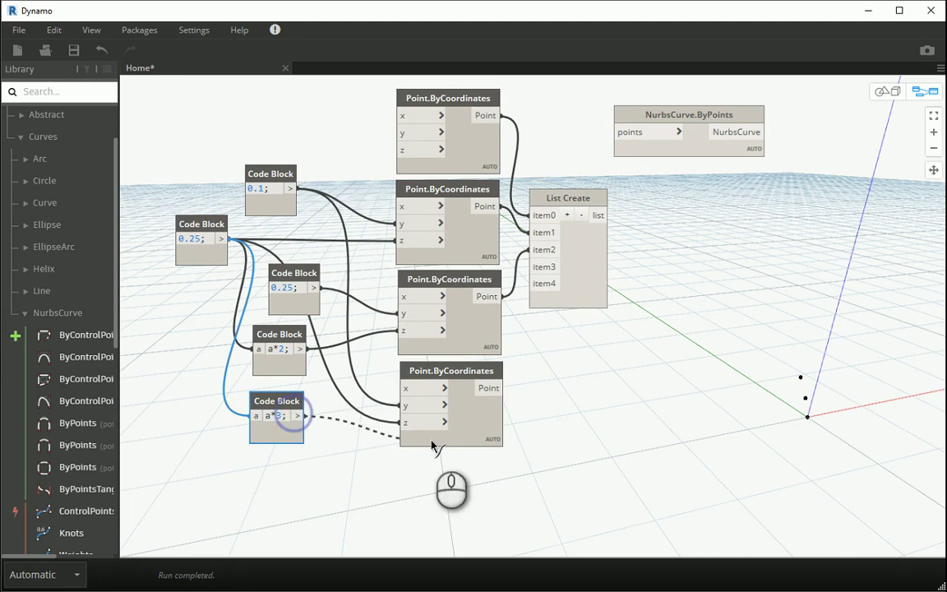
{"action": "left_click", "coordinate": [411, 423]}
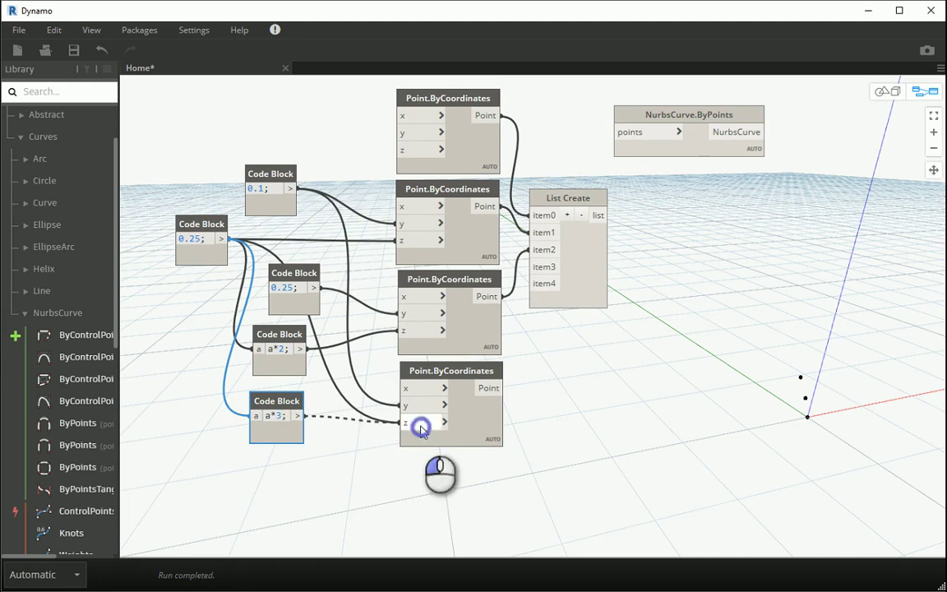
Align the fourth point node with the column, connect it to item3 of List Create, and lower the list node slightly.
{"action": "left_click_drag", "start_coordinate": [487, 382], "coordinate": [484, 380]}
{"action": "left_click", "coordinate": [497, 386]}
{"action": "left_click", "coordinate": [538, 268]}
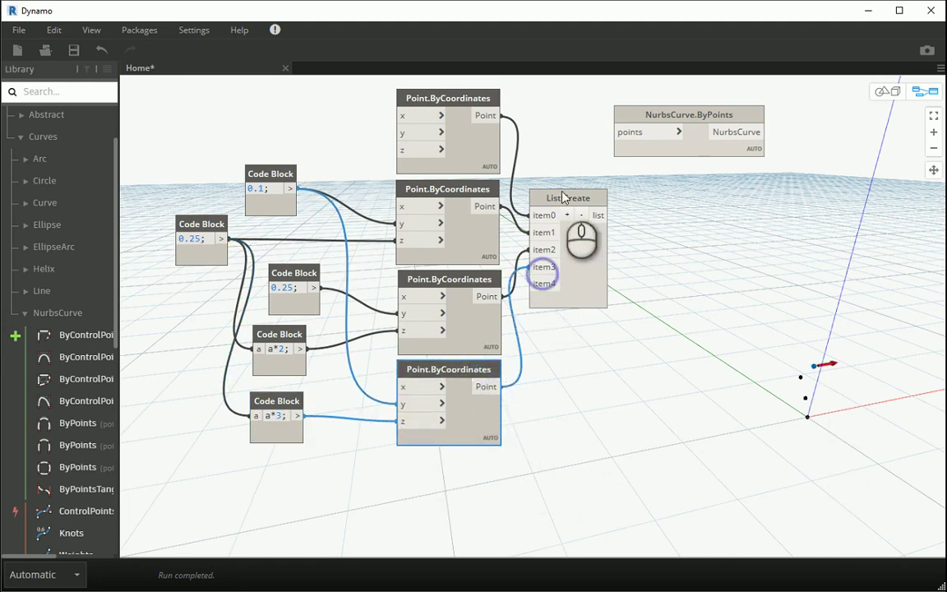
{"action": "left_click_drag", "start_coordinate": [563, 198], "coordinate": [567, 219]}
Duplicate the first Point.ByCoordinates node and place the copy beneath the fourth one as the fifth point.
{"action": "left_click", "coordinate": [448, 368]}
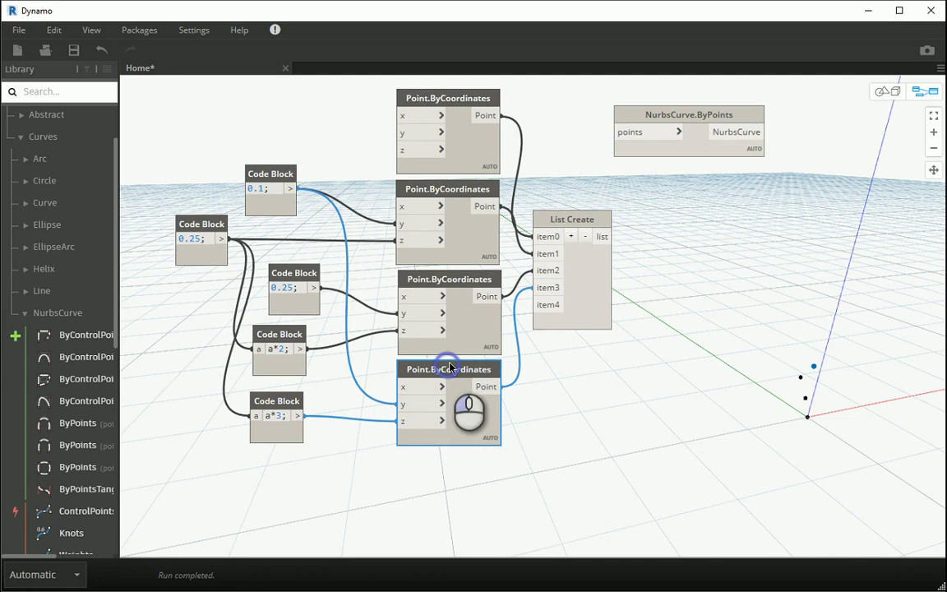
{"action": "left_click", "coordinate": [453, 98]}
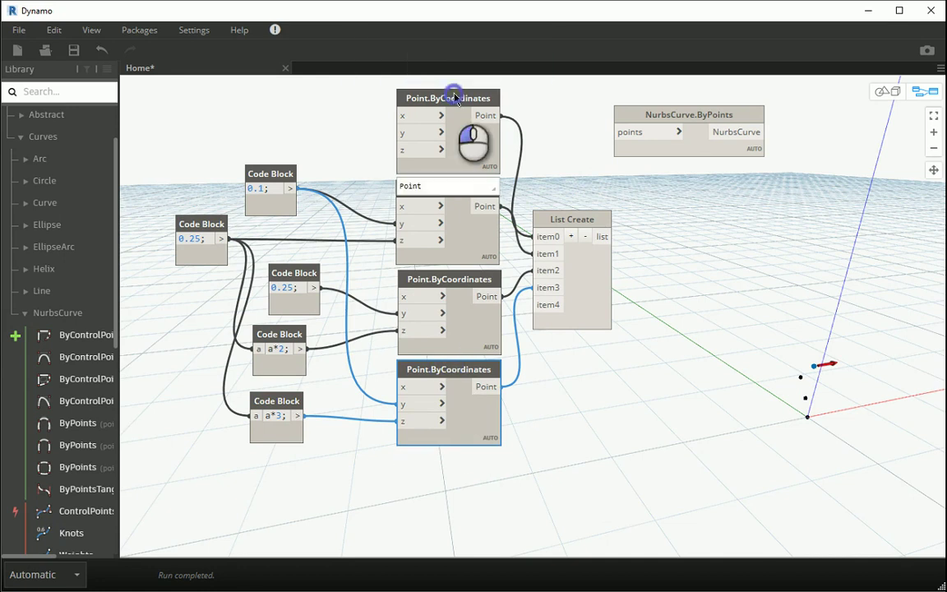
{"action": "key", "text": "ctrl+c"}
{"action": "key", "text": "ctrl+v"}
{"action": "left_click_drag", "start_coordinate": [569, 129], "coordinate": [441, 462]}
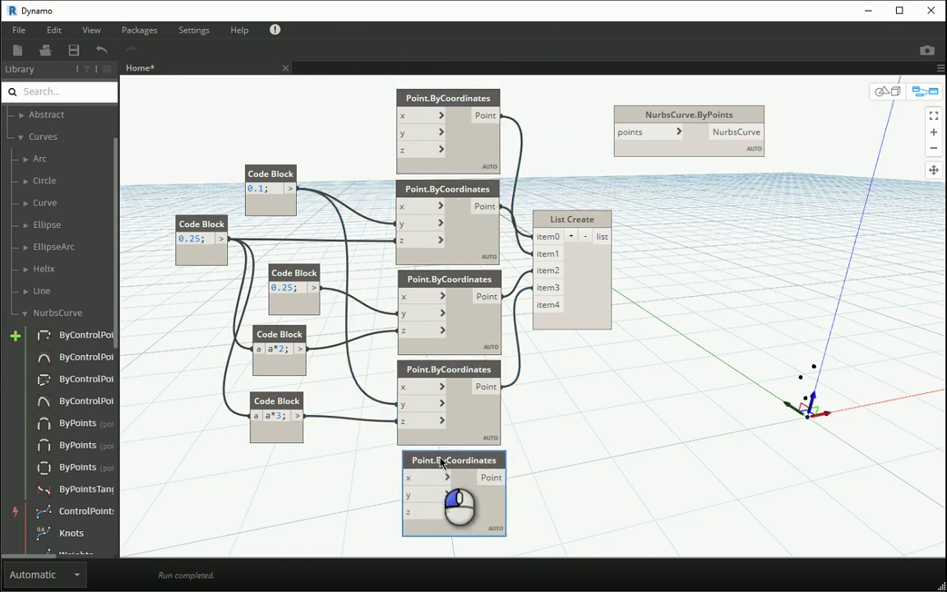
{"action": "left_click", "coordinate": [200, 224]}
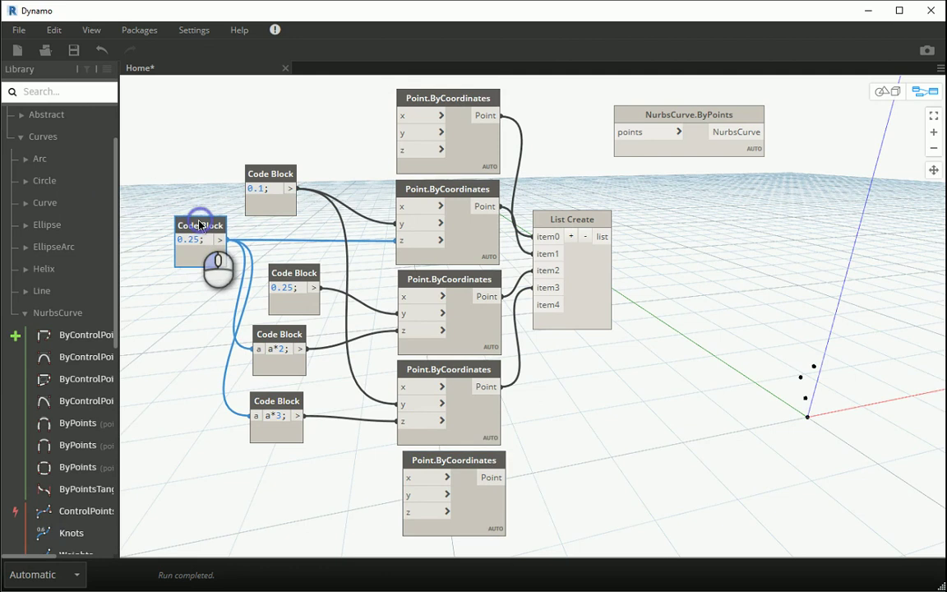
Create an a*4 code block beneath a*3, feed it the shared 0.25 value, and connect its output to the fifth point's z input.
{"action": "double_click", "coordinate": [294, 491]}
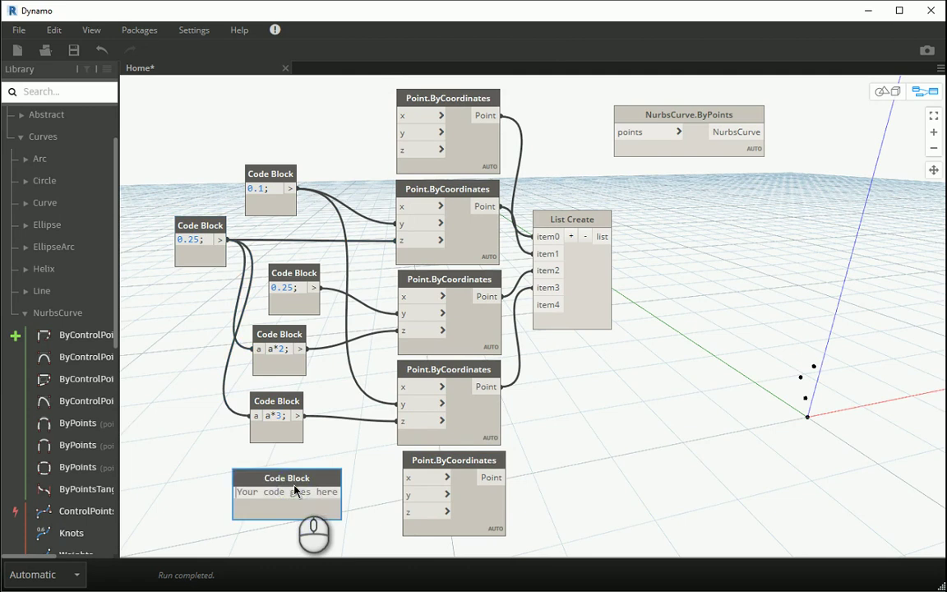
{"action": "type", "text": "a*4"}
{"action": "left_click", "coordinate": [309, 497]}
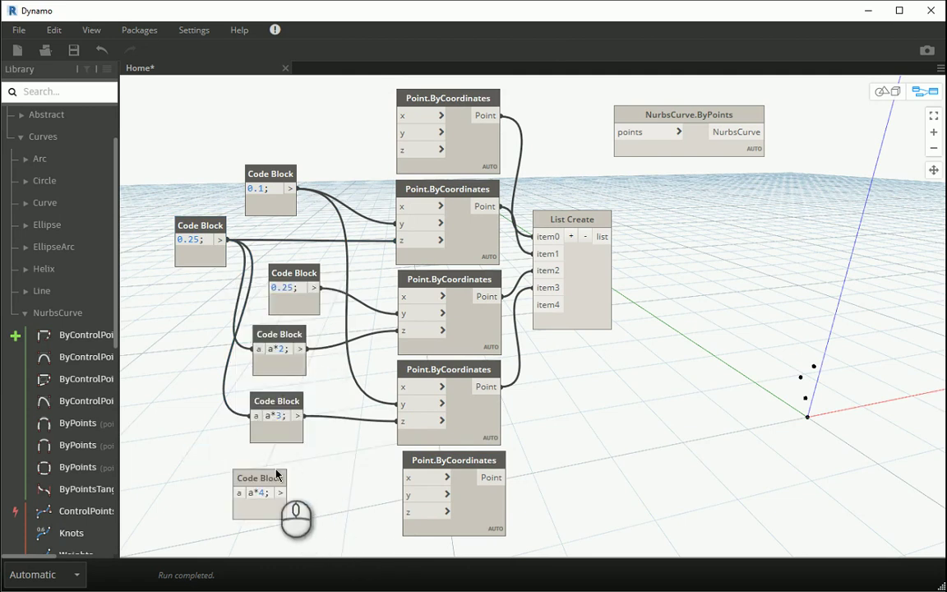
{"action": "left_click_drag", "start_coordinate": [273, 472], "coordinate": [299, 465]}
{"action": "left_click_drag", "start_coordinate": [220, 240], "coordinate": [403, 511]}
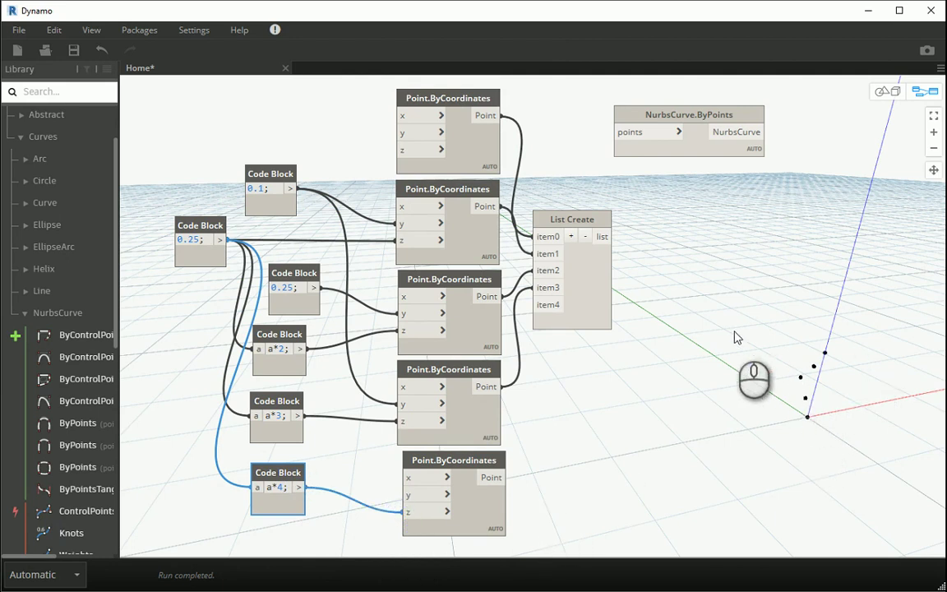
{"action": "left_click", "coordinate": [657, 275]}
Connect the fifth point to item4 of List Create, wire the list into NurbsCurve.ByPoints, and lower the curve node slightly.
{"action": "left_click_drag", "start_coordinate": [604, 239], "coordinate": [623, 133]}
{"action": "middle_click_drag", "start_coordinate": [652, 275], "coordinate": [644, 268]}
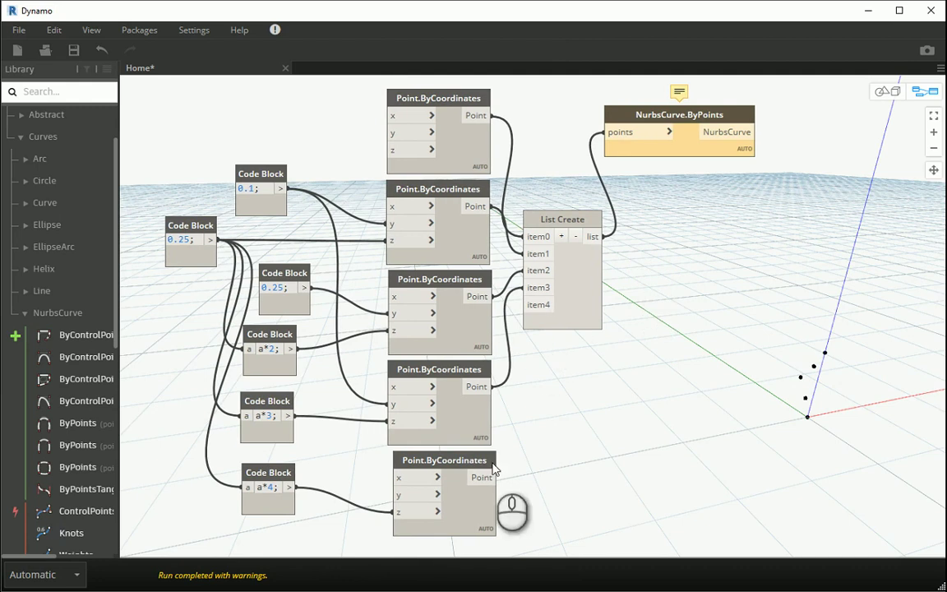
{"action": "left_click_drag", "start_coordinate": [490, 479], "coordinate": [533, 304]}
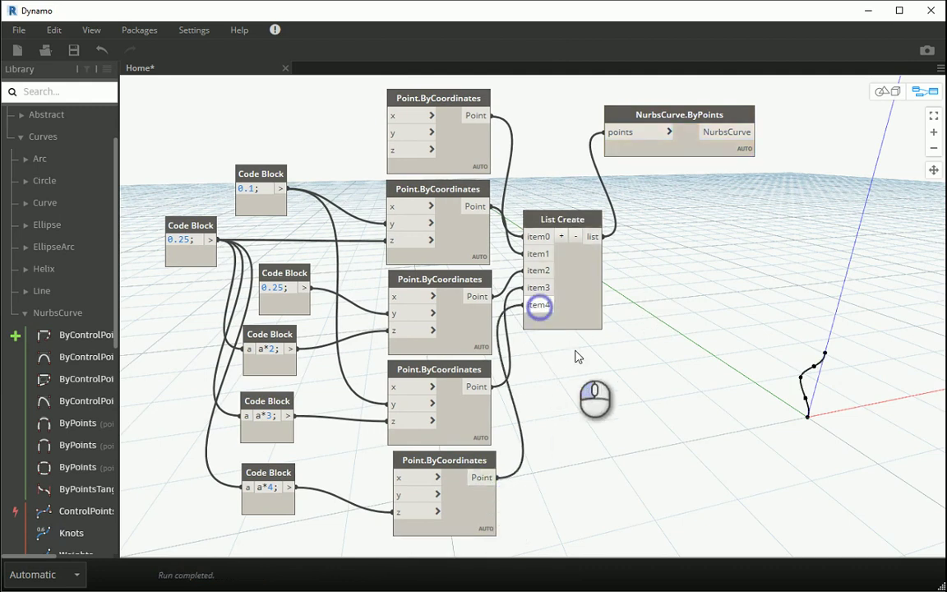
{"action": "middle_click_drag", "start_coordinate": [676, 209], "coordinate": [657, 215]}
{"action": "left_click_drag", "start_coordinate": [642, 119], "coordinate": [646, 145]}
Add a Geometry.Mirror node beside NurbsCurve.ByPoints and connect the NURBS curve to its geometry input.
{"action": "right_click", "coordinate": [710, 213]}
{"action": "type", "text": "mirror"}
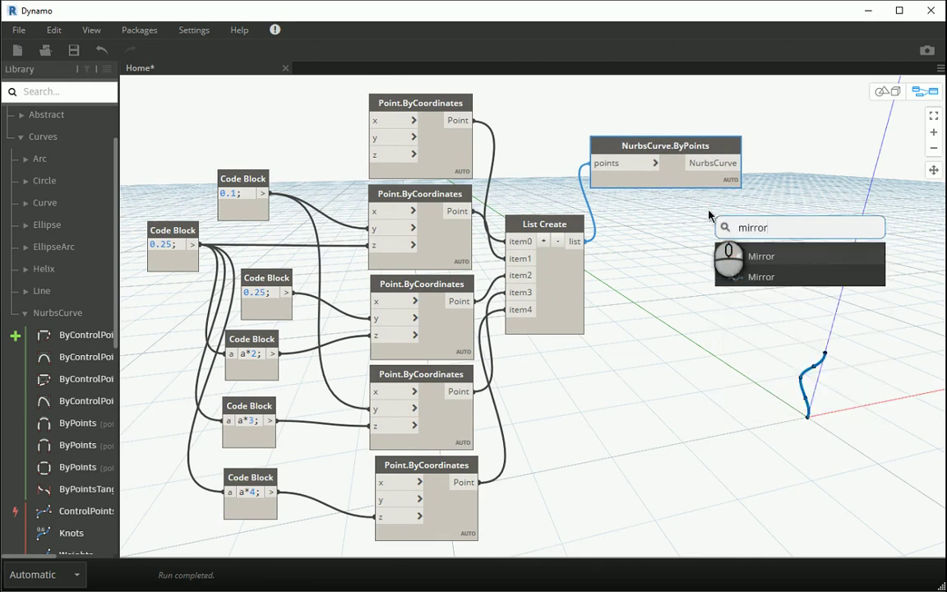
{"action": "left_click", "coordinate": [754, 253]}
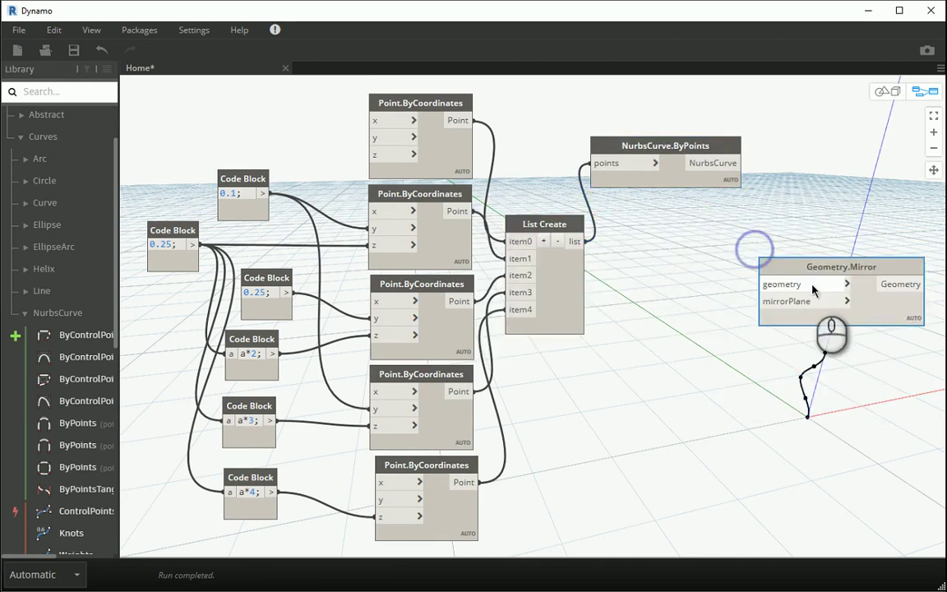
{"action": "left_click", "coordinate": [781, 283]}
{"action": "left_click", "coordinate": [693, 245]}
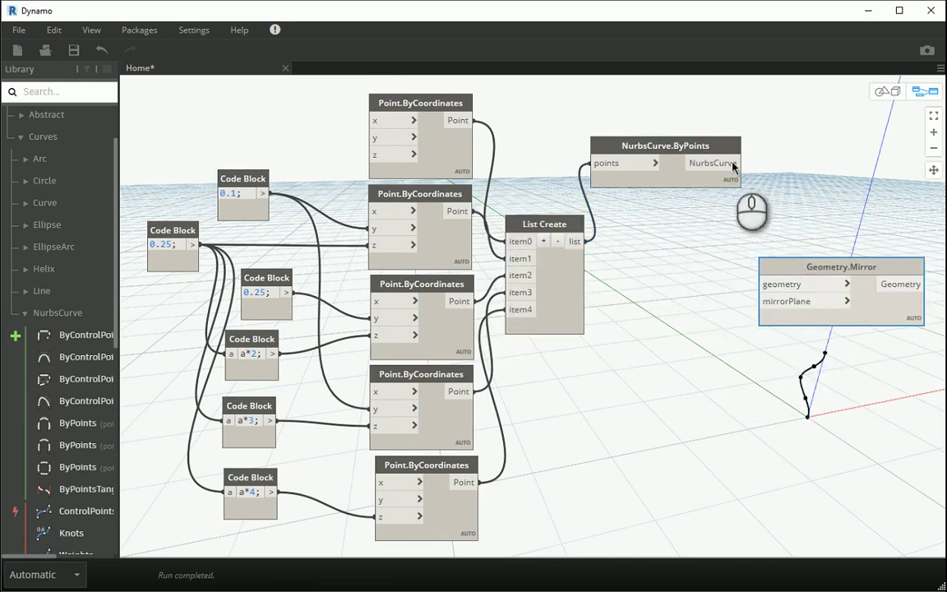
{"action": "left_click", "coordinate": [732, 163]}
{"action": "left_click", "coordinate": [765, 277]}
{"action": "left_click_drag", "start_coordinate": [789, 261], "coordinate": [803, 207]}
Add a Plane.XZ node in front of Geometry.Mirror and connect it to the mirrorPlane input.
{"action": "right_click", "coordinate": [706, 250]}
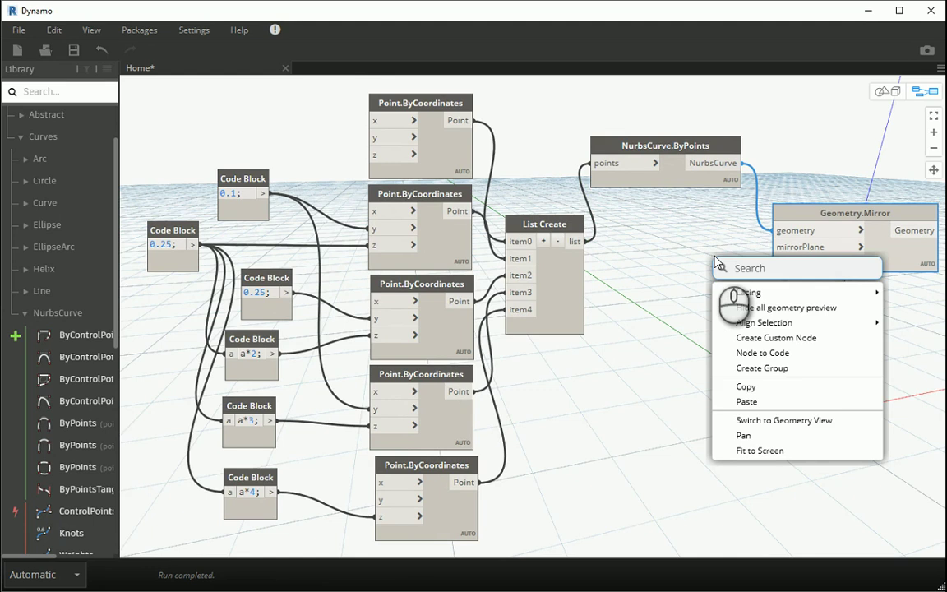
{"action": "type", "text": "xz"}
{"action": "left_click", "coordinate": [756, 301]}
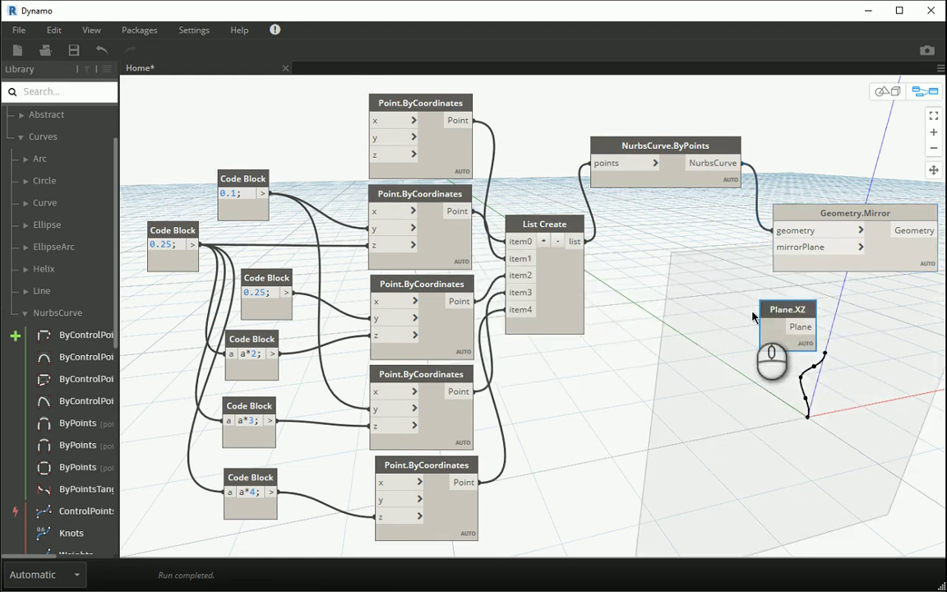
{"action": "left_click_drag", "start_coordinate": [776, 301], "coordinate": [692, 238]}
{"action": "left_click", "coordinate": [717, 254]}
{"action": "left_click", "coordinate": [776, 246]}
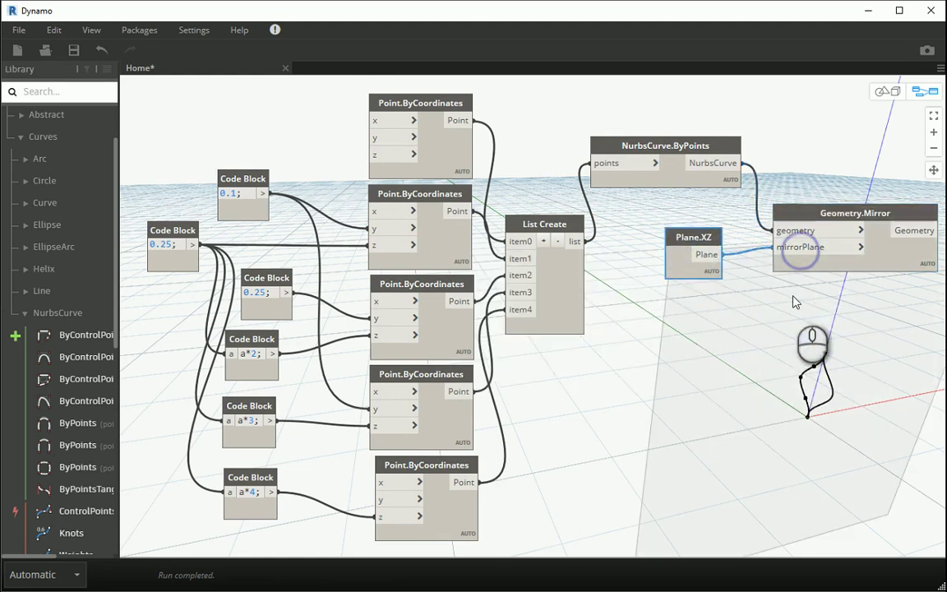
Check the mirrored curve in 3D, move the Geometry.Mirror node closer to Plane.XZ, and turn off the Plane.XZ preview.
{"action": "left_click", "coordinate": [886, 91]}
{"action": "right_click_drag", "start_coordinate": [746, 318], "coordinate": [773, 309]}
{"action": "left_click", "coordinate": [924, 91]}
{"action": "scroll", "coordinate": [566, 256], "scroll_direction": "down", "scroll_amount": 2}
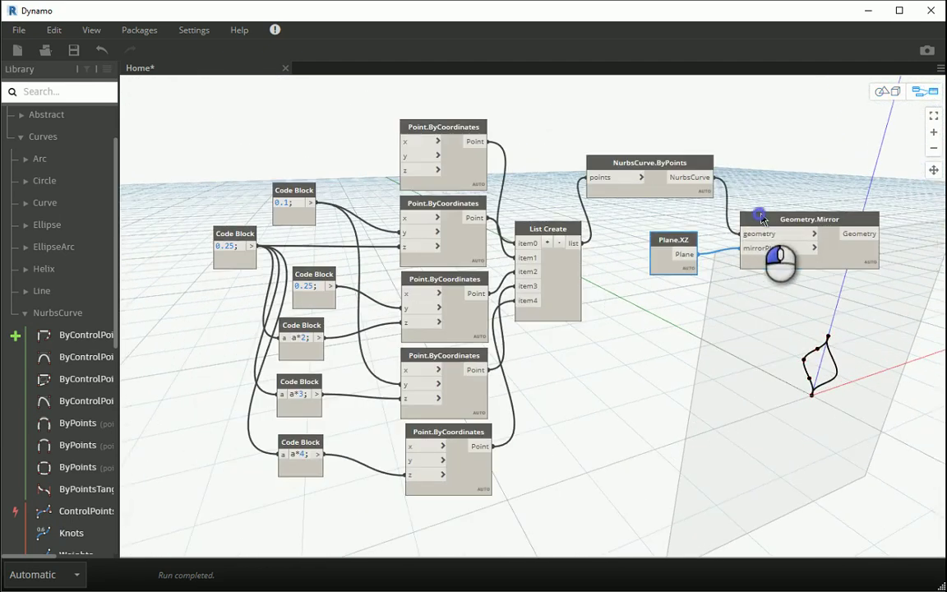
{"action": "left_click_drag", "start_coordinate": [761, 218], "coordinate": [744, 220]}
{"action": "right_click", "coordinate": [667, 243]}
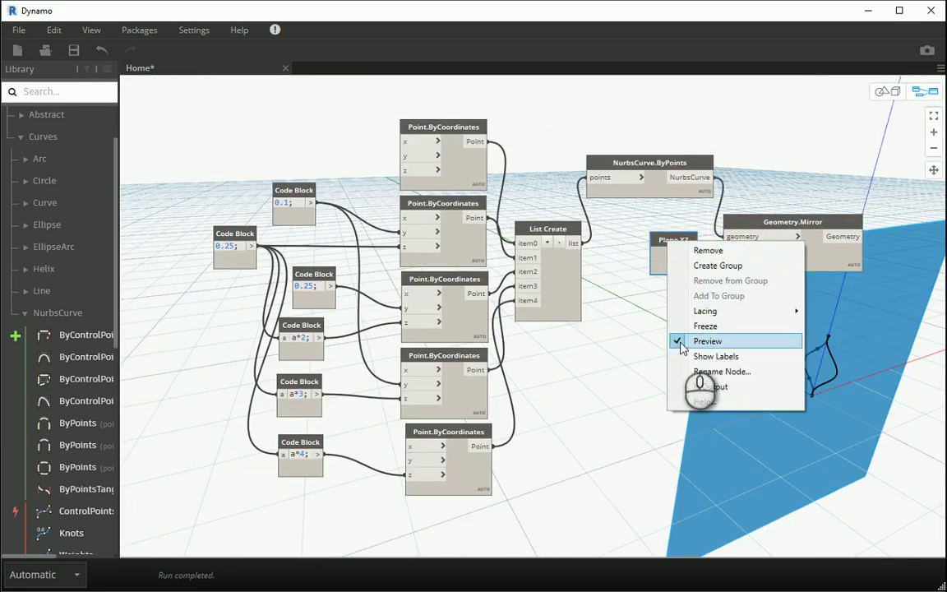
{"action": "left_click", "coordinate": [706, 341]}
Group all the nodes and title the group "Curve Module".
{"action": "scroll", "coordinate": [607, 355], "scroll_direction": "down", "scroll_amount": 5}
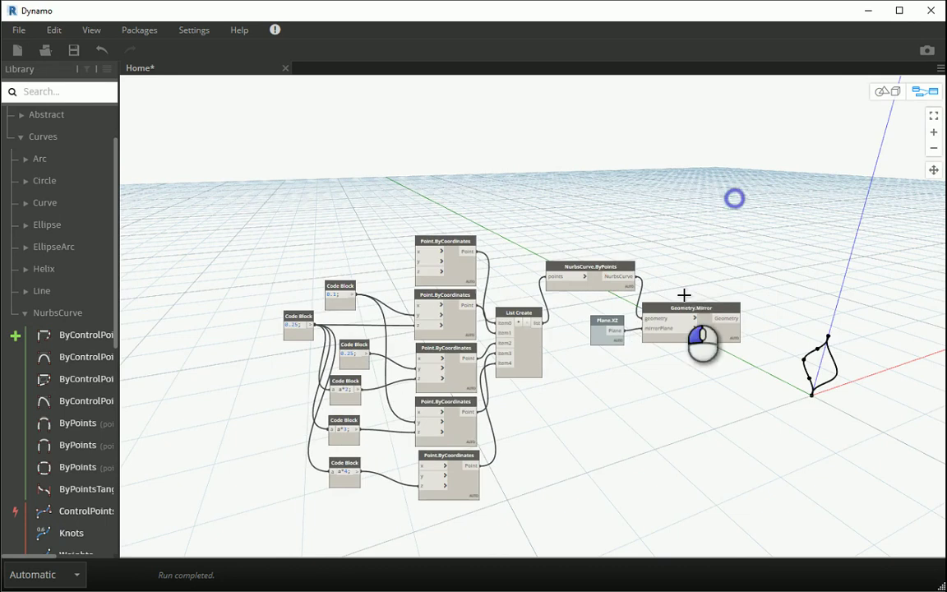
{"action": "left_click_drag", "start_coordinate": [734, 199], "coordinate": [233, 532]}
{"action": "scroll", "coordinate": [492, 423], "scroll_direction": "up", "scroll_amount": 4}
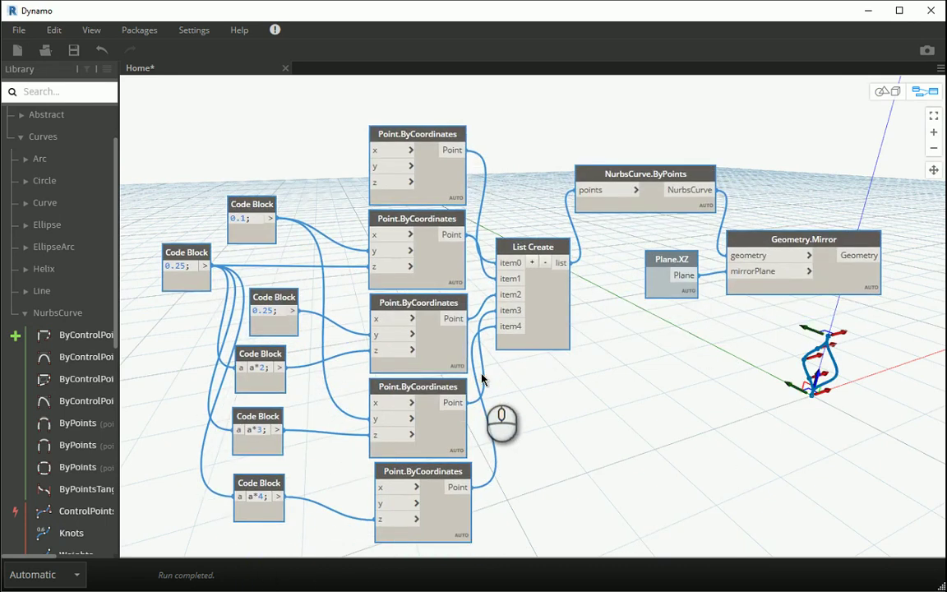
{"action": "scroll", "coordinate": [481, 452], "scroll_direction": "down", "scroll_amount": 2}
{"action": "right_click", "coordinate": [436, 187]}
{"action": "left_click", "coordinate": [480, 210]}
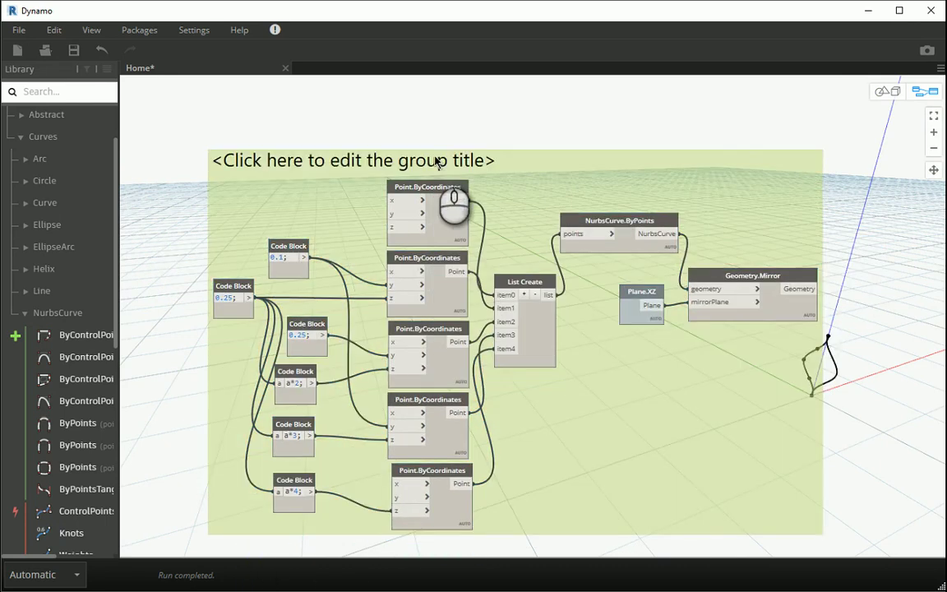
{"action": "double_click", "coordinate": [436, 162]}
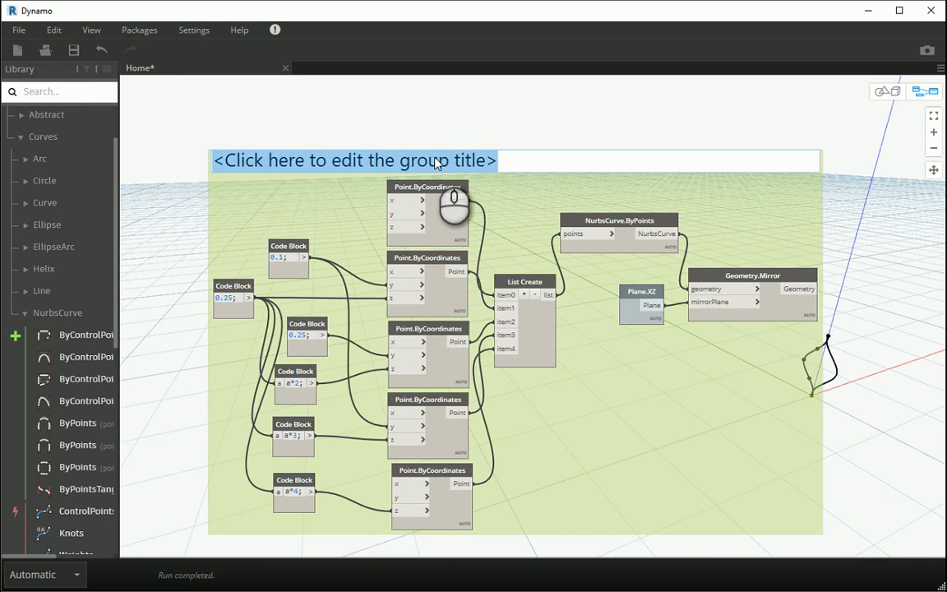
{"action": "type", "text": "Curve Module"}
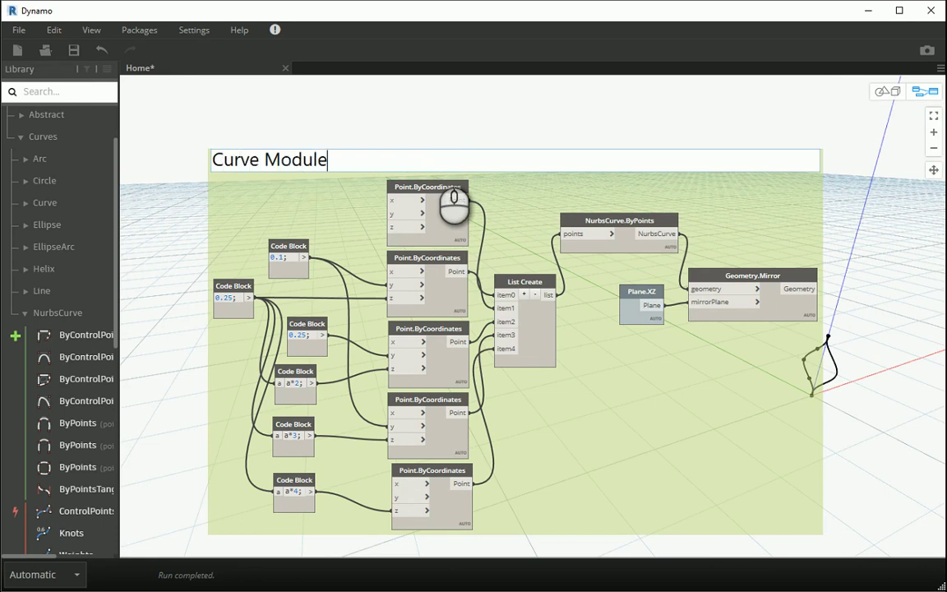
{"action": "left_click", "coordinate": [523, 123]}
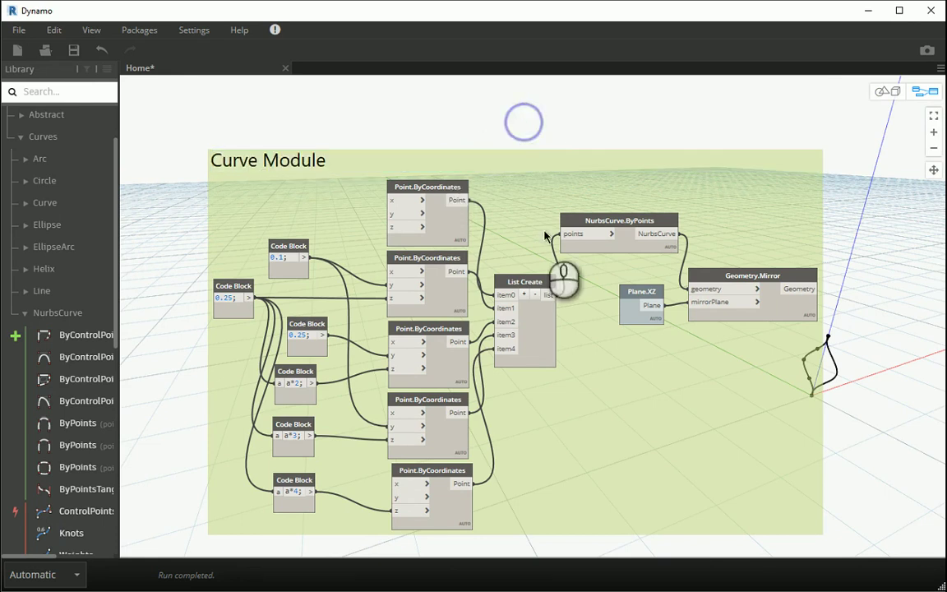
Move the Curve Module group aside to free canvas space next to its mirror node.
{"action": "left_click_drag", "start_coordinate": [566, 433], "coordinate": [504, 370]}
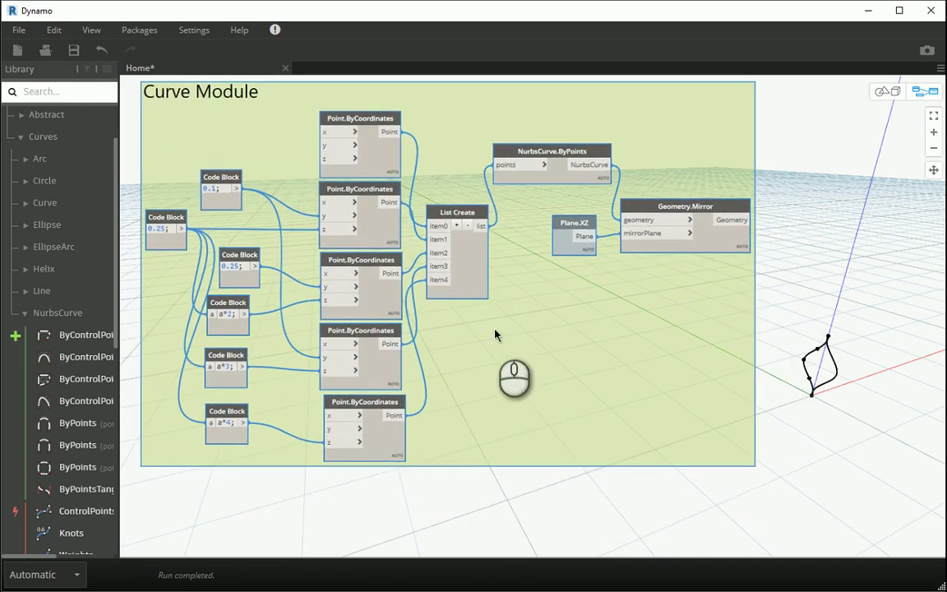
{"action": "scroll", "coordinate": [495, 330], "scroll_direction": "down", "scroll_amount": 1}
{"action": "middle_click_drag", "start_coordinate": [545, 343], "coordinate": [504, 312]}
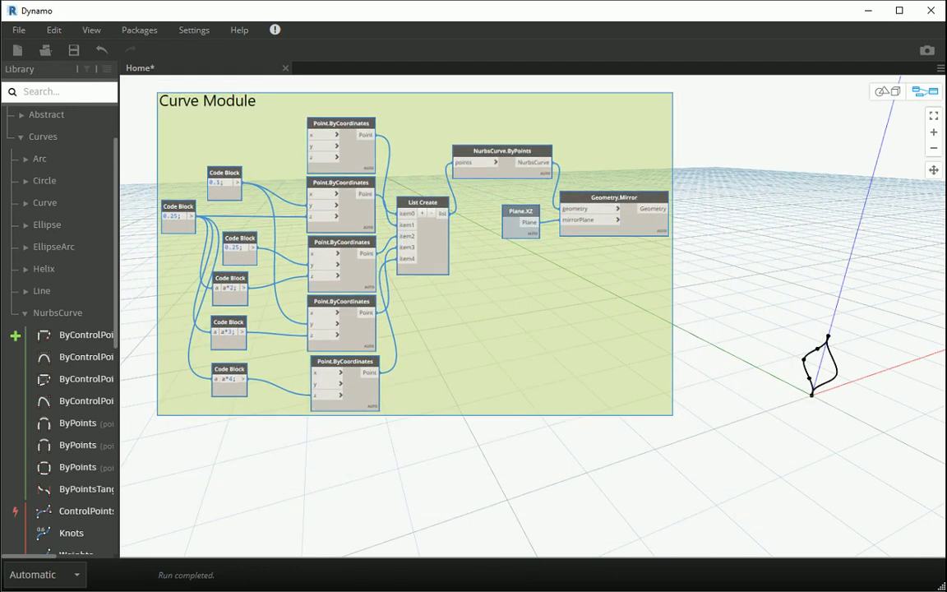
{"action": "scroll", "coordinate": [511, 130], "scroll_direction": "down", "scroll_amount": 1}
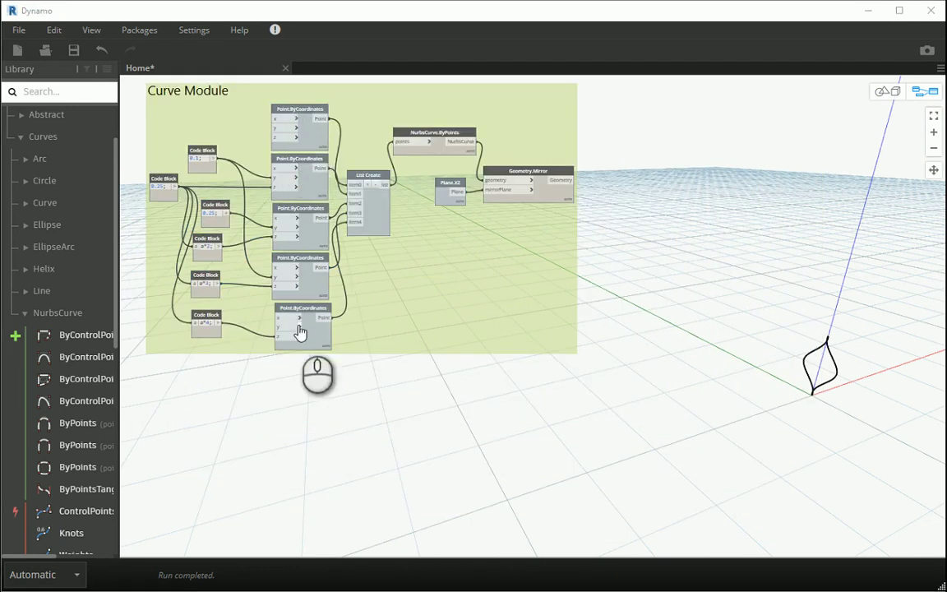
Examine which curve in the 3D preview belongs to NurbsCurve.ByPoints and which to Geometry.Mirror.
{"action": "left_click", "coordinate": [427, 137]}
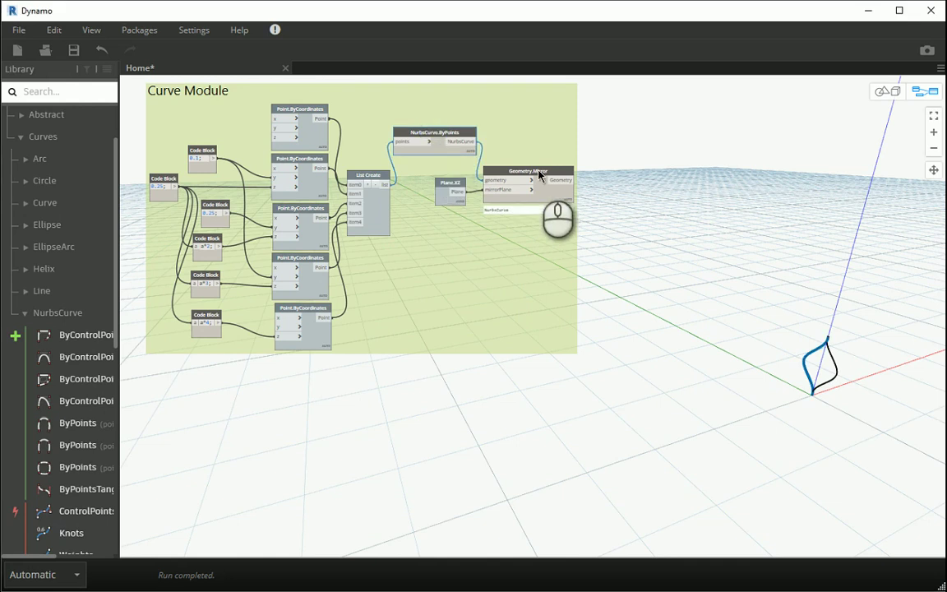
{"action": "left_click", "coordinate": [537, 171]}
{"action": "left_click", "coordinate": [446, 134]}
{"action": "scroll", "coordinate": [513, 141], "scroll_direction": "up", "scroll_amount": 1}
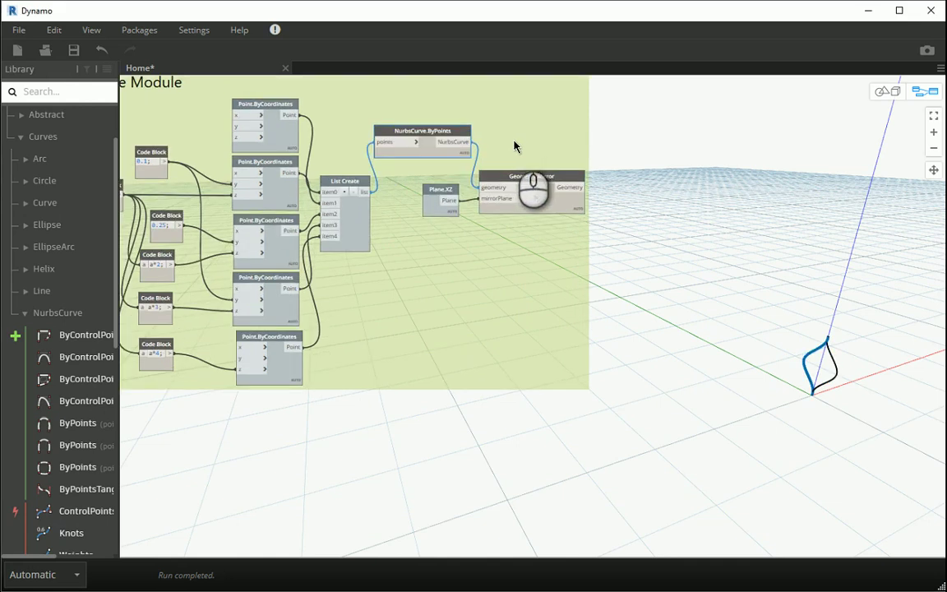
{"action": "middle_click_drag", "start_coordinate": [514, 146], "coordinate": [572, 164]}
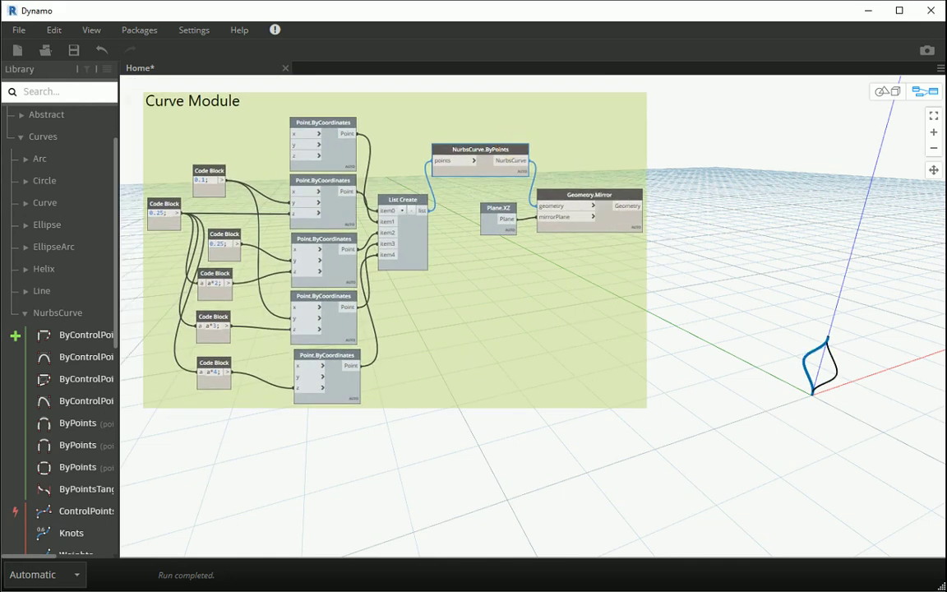
{"action": "scroll", "coordinate": [659, 177], "scroll_direction": "down", "scroll_amount": 2}
{"action": "scroll", "coordinate": [667, 154], "scroll_direction": "up", "scroll_amount": 2}
Try to join the NURBS curve and its mirrored copy by wiring both into a String.Join node outside the group.
{"action": "right_click", "coordinate": [687, 167]}
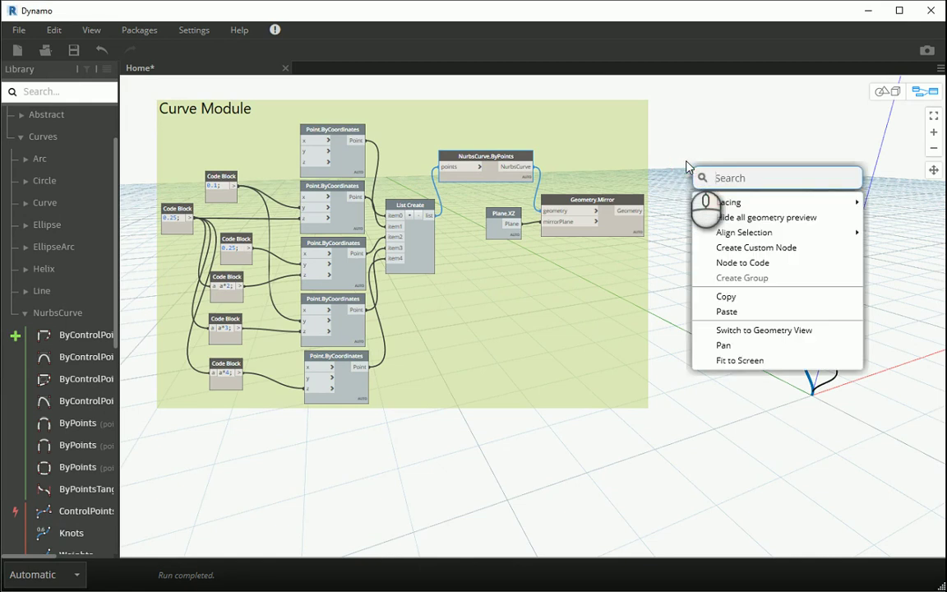
{"action": "type", "text": "join"}
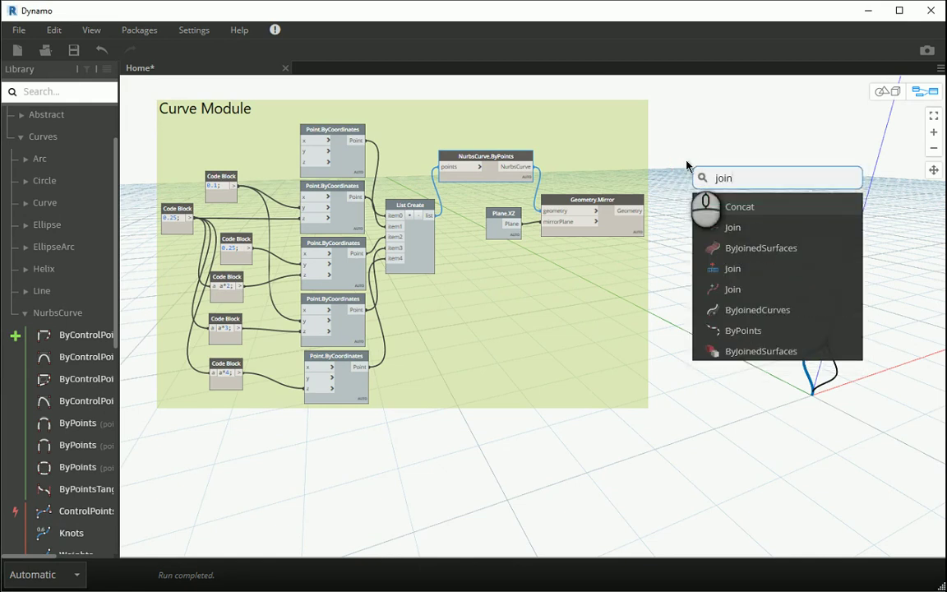
{"action": "left_click", "coordinate": [731, 228]}
{"action": "left_click_drag", "start_coordinate": [734, 229], "coordinate": [681, 167]}
{"action": "left_click", "coordinate": [528, 167]}
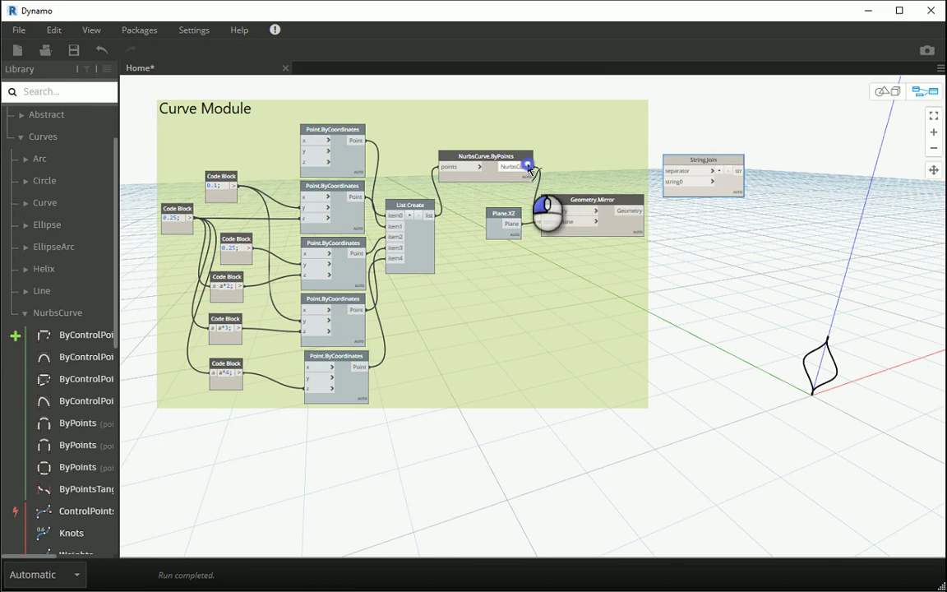
{"action": "left_click", "coordinate": [667, 170]}
{"action": "left_click", "coordinate": [642, 210]}
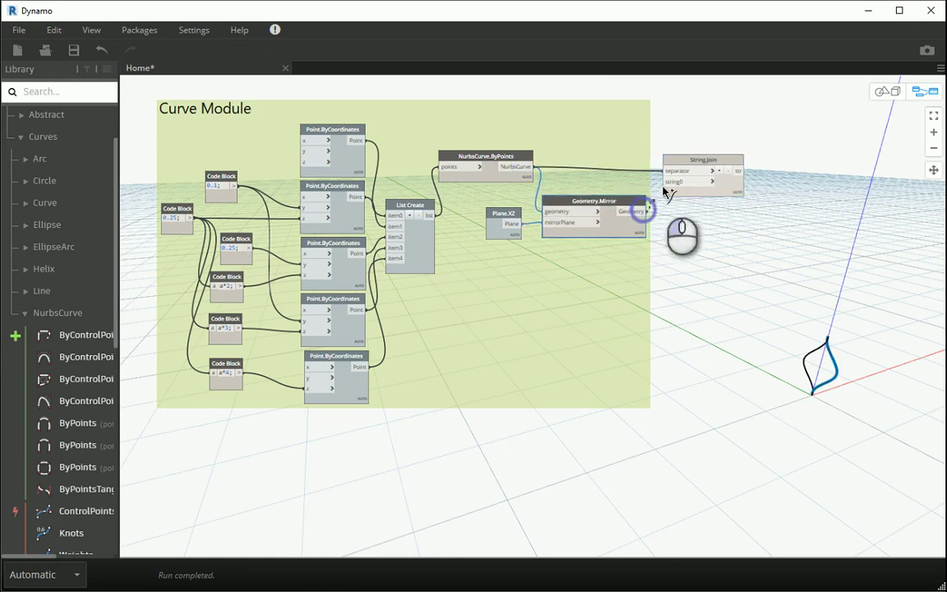
{"action": "left_click", "coordinate": [666, 180]}
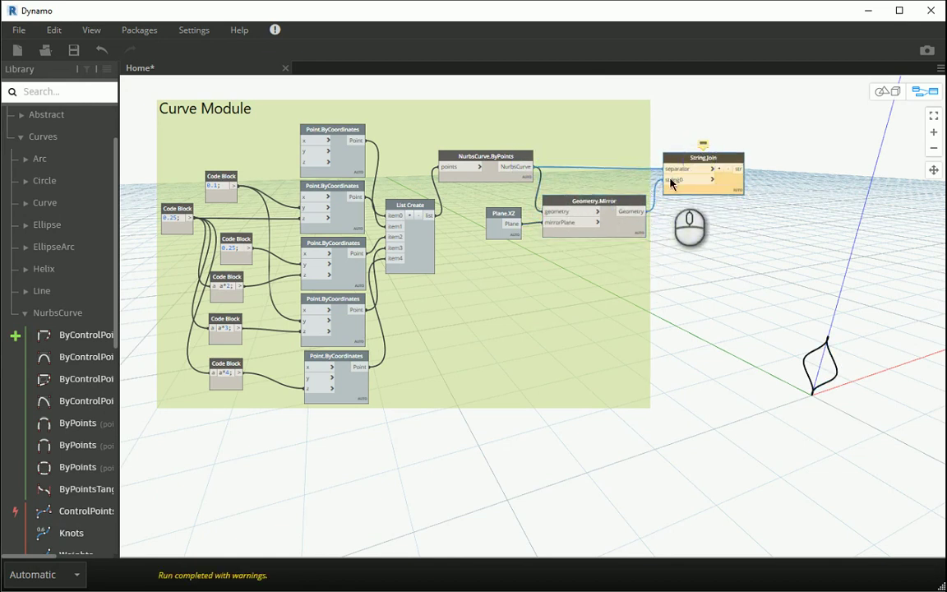
{"action": "scroll", "coordinate": [699, 176], "scroll_direction": "up", "scroll_amount": 3}
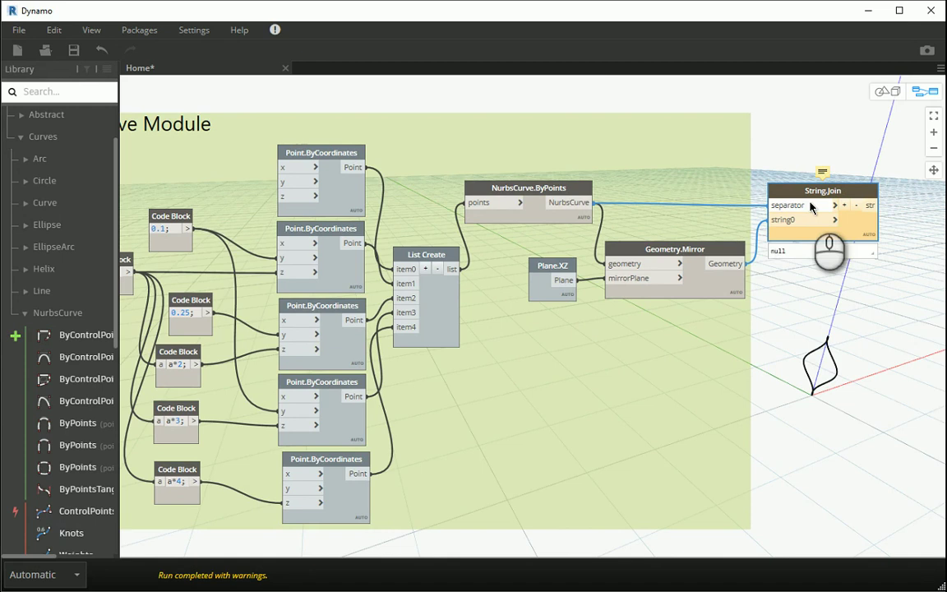
Replace the String.Join node with a Curve.Join node in the same spot.
{"action": "right_click", "coordinate": [808, 285]}
{"action": "type", "text": "join"}
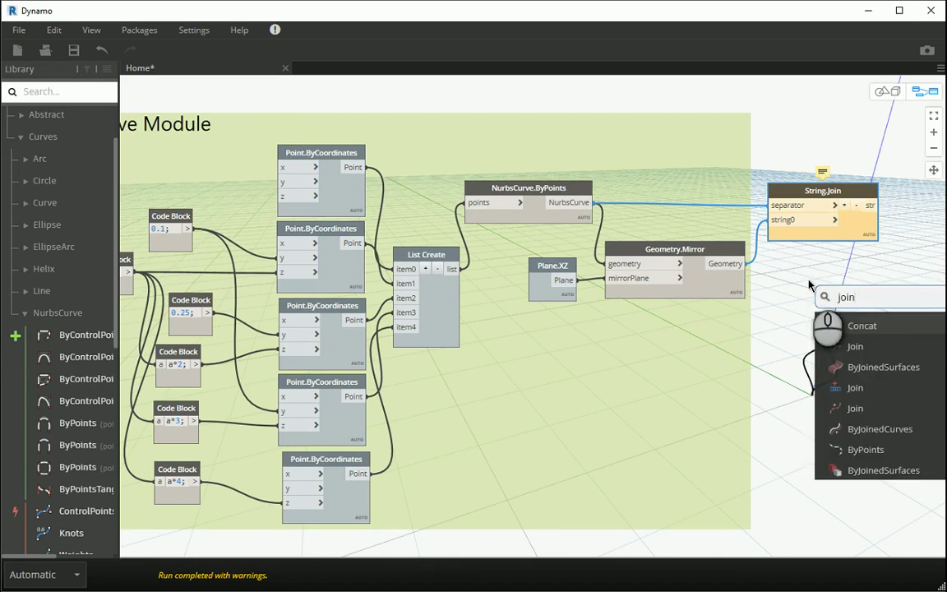
{"action": "left_click", "coordinate": [856, 412]}
{"action": "left_click_drag", "start_coordinate": [859, 416], "coordinate": [818, 197]}
{"action": "left_click", "coordinate": [815, 192]}
{"action": "key", "text": "Delete"}
Connect the NURBS curve to Curve.Join's curve input and the mirrored geometry to its curves input, then adjust the node's position slightly.
{"action": "left_click_drag", "start_coordinate": [579, 202], "coordinate": [779, 210]}
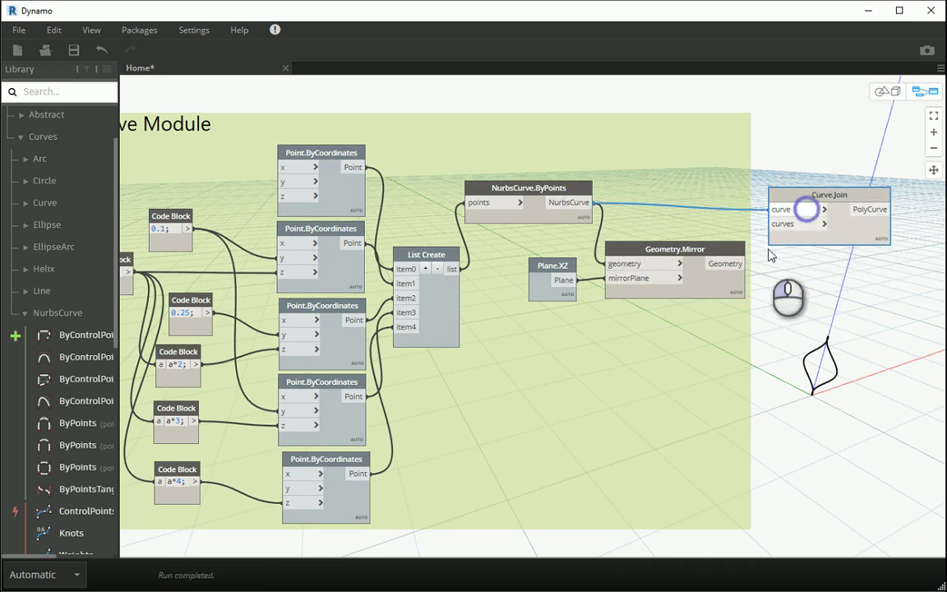
{"action": "left_click_drag", "start_coordinate": [743, 264], "coordinate": [779, 224]}
{"action": "left_click", "coordinate": [824, 195]}
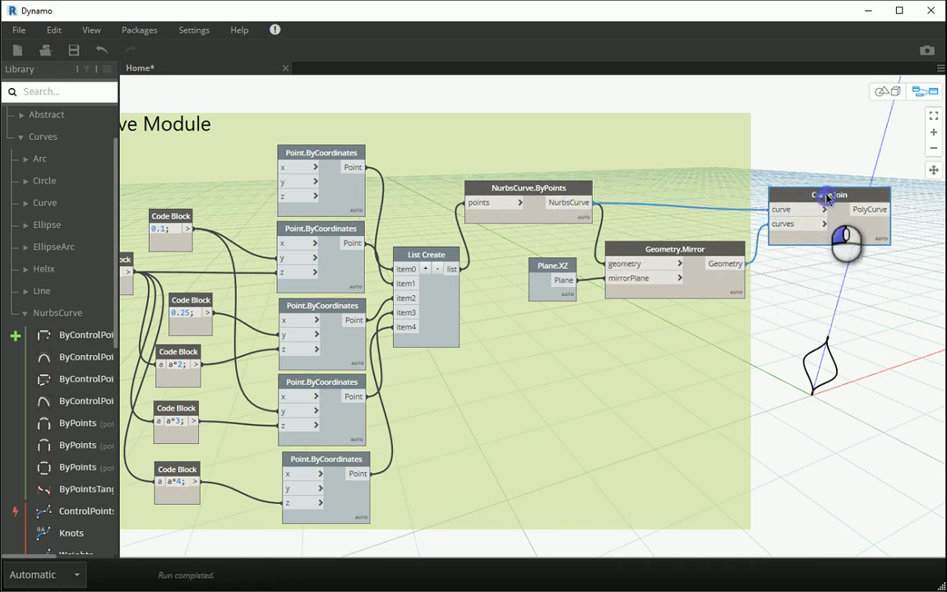
{"action": "left_click_drag", "start_coordinate": [827, 198], "coordinate": [831, 195]}
Turn off the preview of Geometry.Mirror and NurbsCurve.ByPoints, leaving only the joined polycurve shown.
{"action": "right_click", "coordinate": [693, 255]}
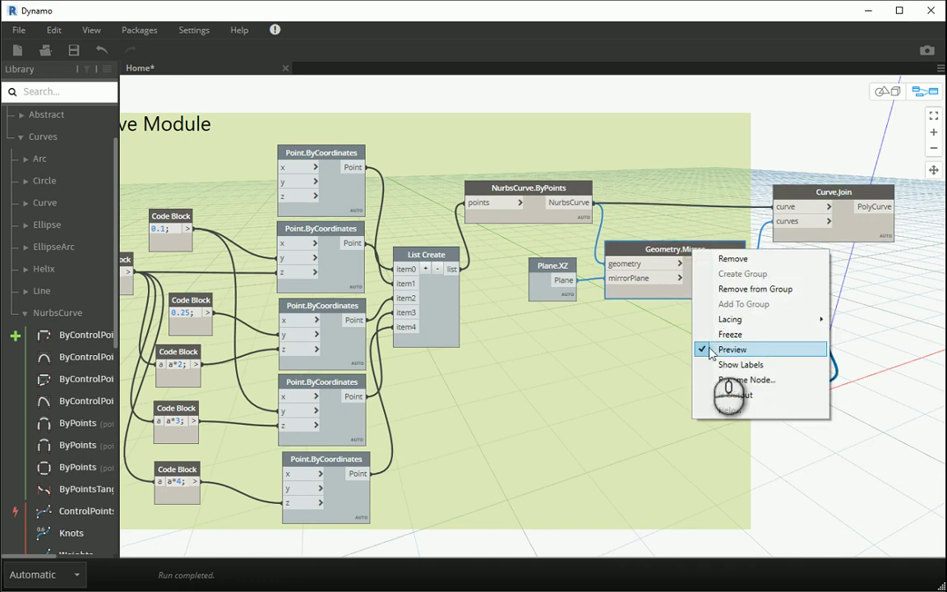
{"action": "left_click", "coordinate": [707, 348]}
{"action": "right_click", "coordinate": [521, 195]}
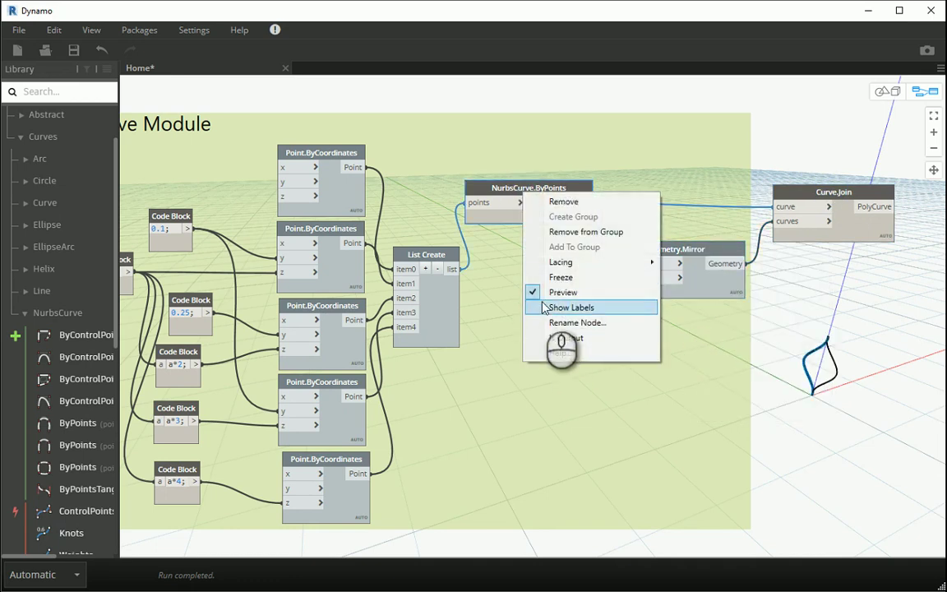
{"action": "left_click", "coordinate": [562, 292]}
{"action": "scroll", "coordinate": [767, 178], "scroll_direction": "down", "scroll_amount": 3}
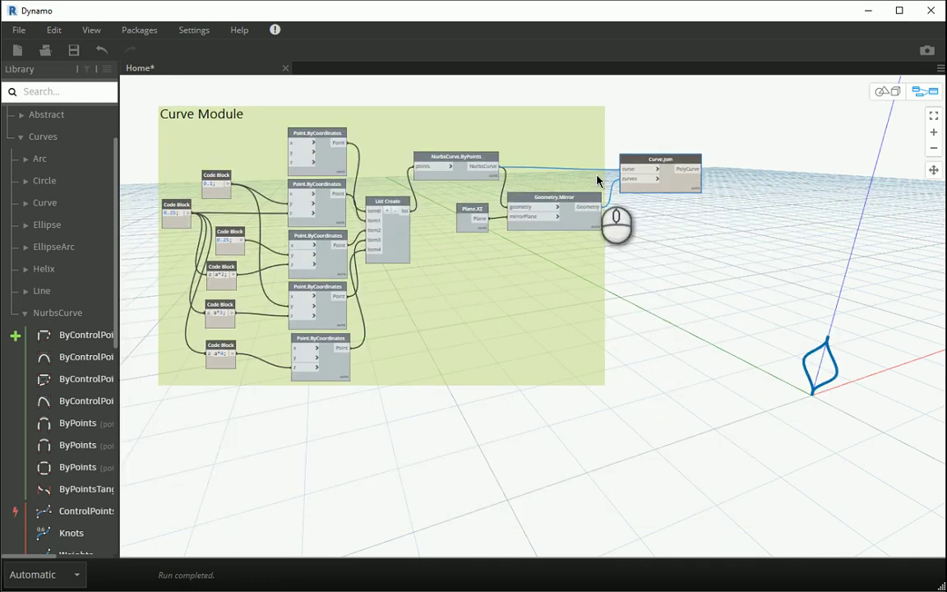
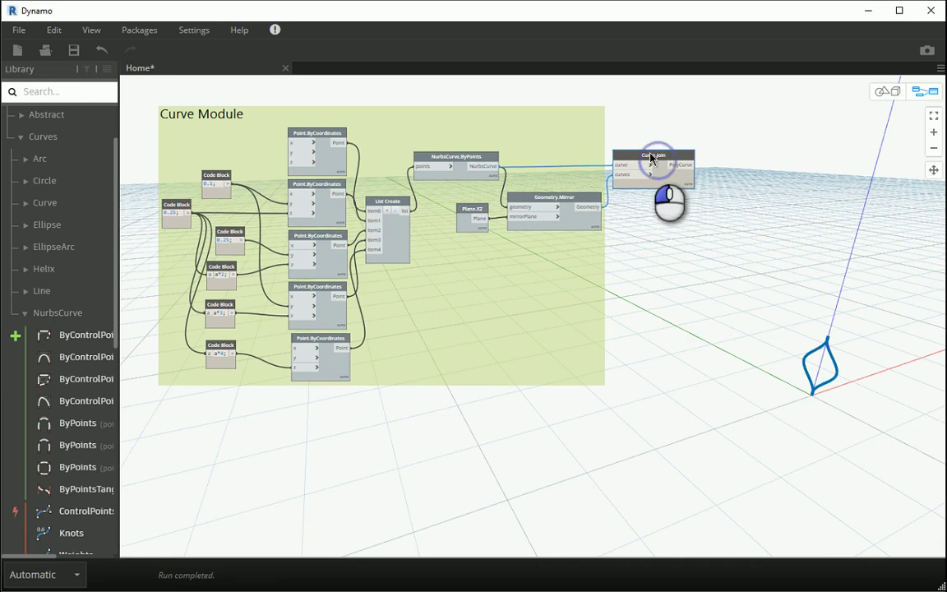
{"action": "middle_click_drag", "start_coordinate": [634, 198], "coordinate": [612, 180]}
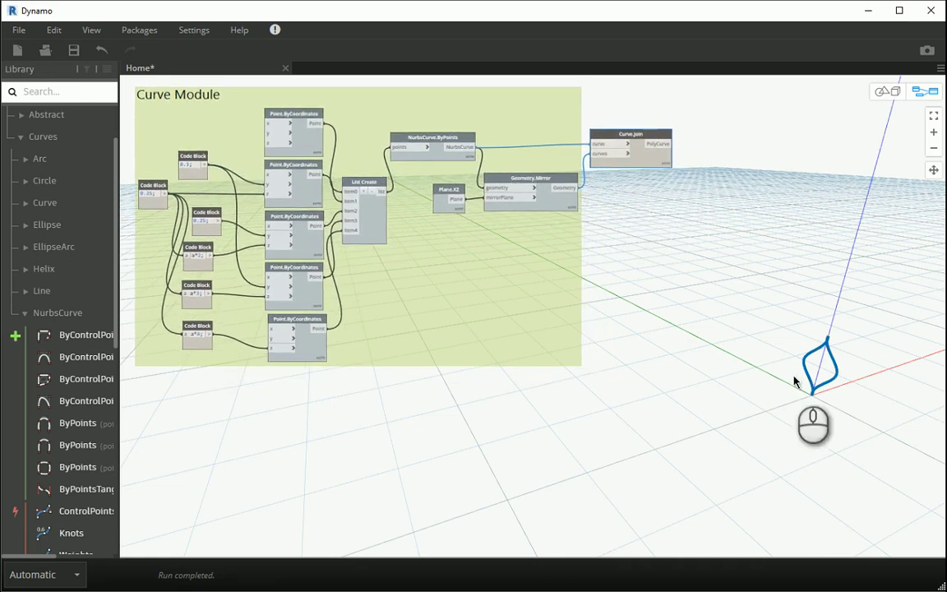
Add a Geometry.Rotate node with origin, axis and degrees inputs beside Curve.Join and connect the PolyCurve output to its geometry input.
{"action": "left_click", "coordinate": [889, 90]}
{"action": "right_click_drag", "start_coordinate": [775, 285], "coordinate": [715, 398]}
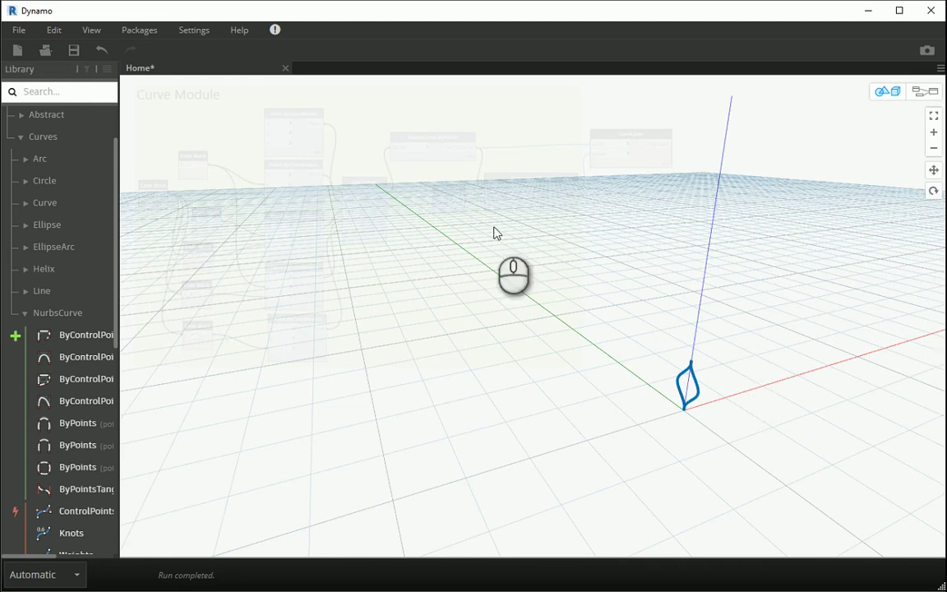
{"action": "left_click", "coordinate": [928, 92]}
{"action": "scroll", "coordinate": [744, 134], "scroll_direction": "up", "scroll_amount": 3}
{"action": "middle_click_drag", "start_coordinate": [743, 133], "coordinate": [816, 142]}
{"action": "right_click", "coordinate": [841, 172]}
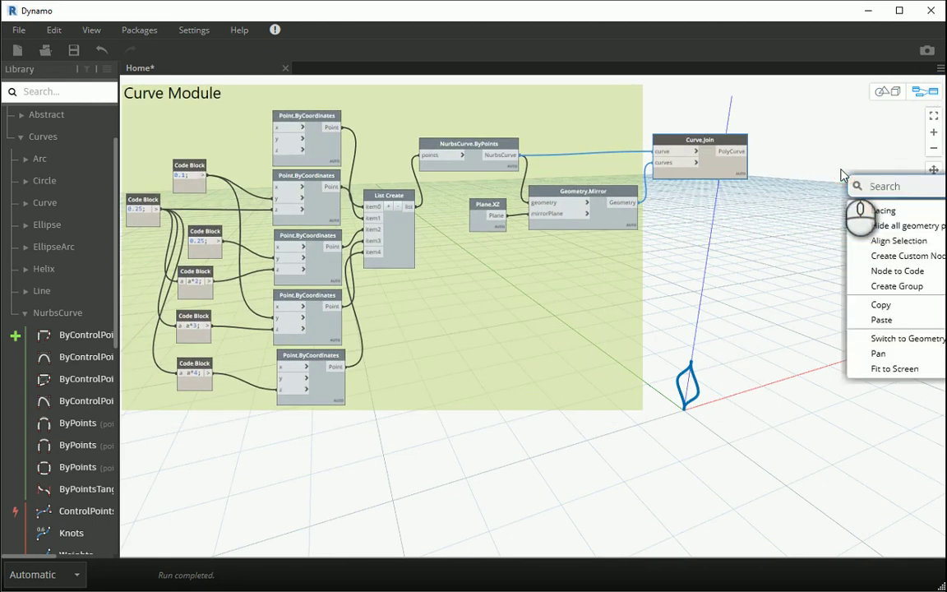
{"action": "type", "text": "rotate"}
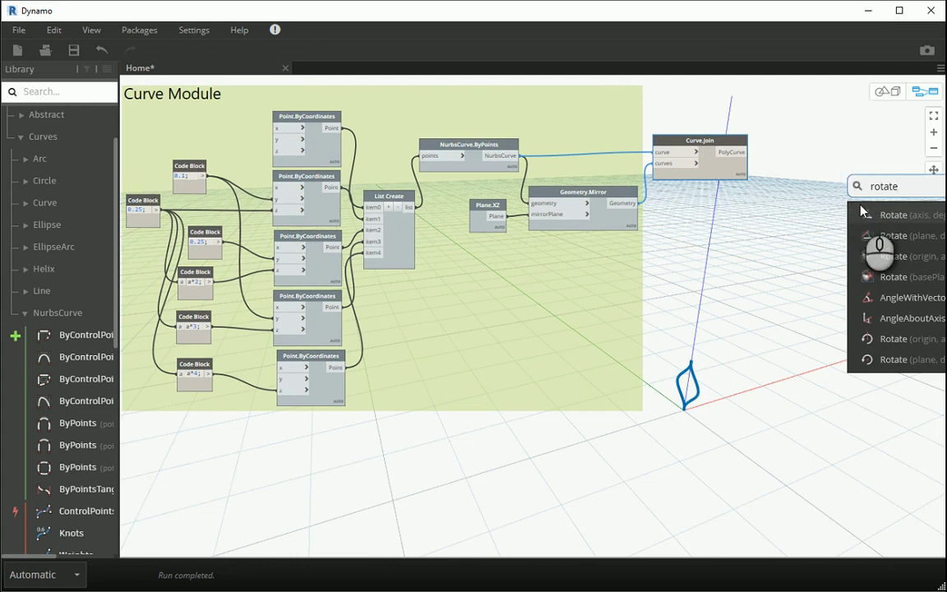
{"action": "left_click", "coordinate": [859, 256]}
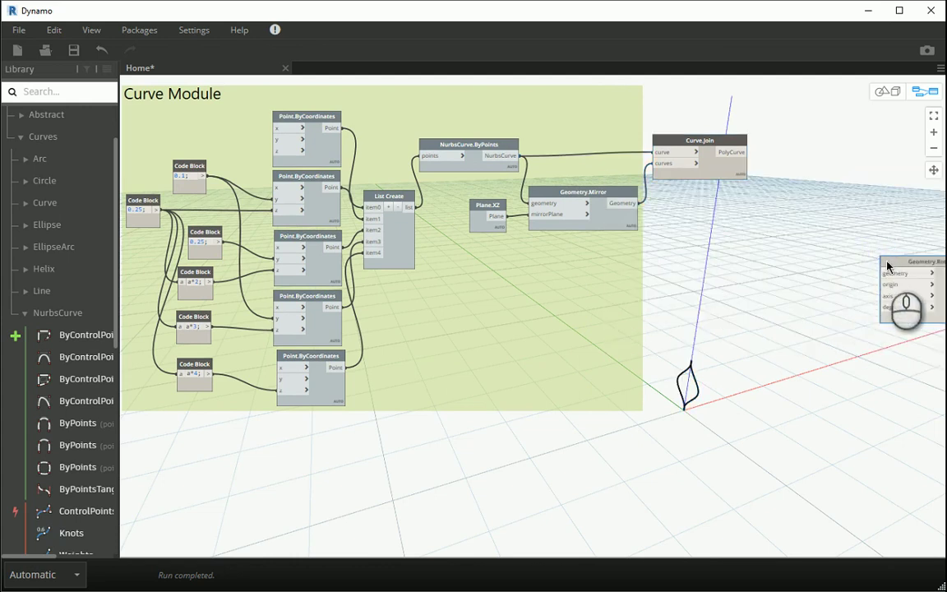
{"action": "left_click_drag", "start_coordinate": [886, 265], "coordinate": [754, 162]}
{"action": "left_click", "coordinate": [779, 194]}
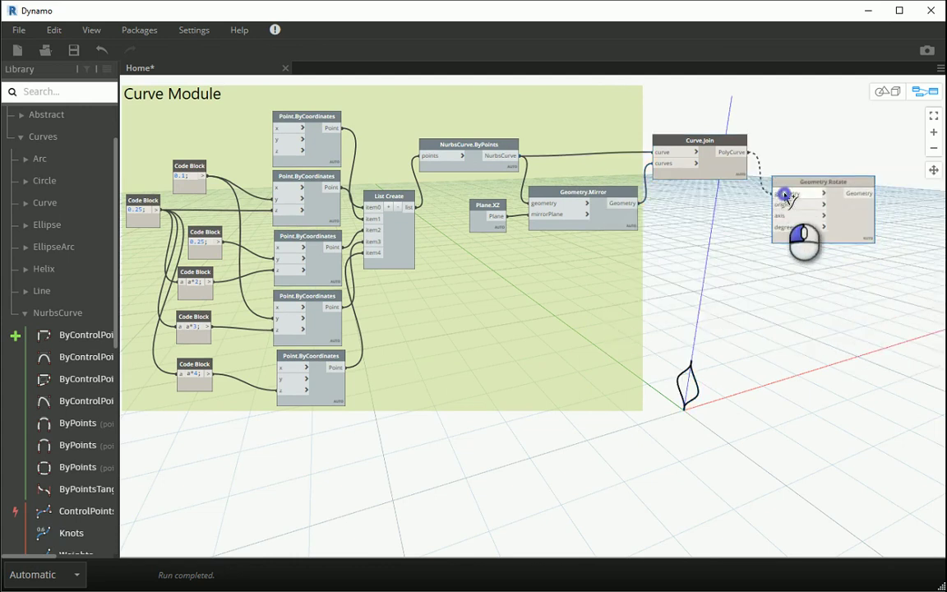
{"action": "left_click_drag", "start_coordinate": [809, 181], "coordinate": [819, 185]}
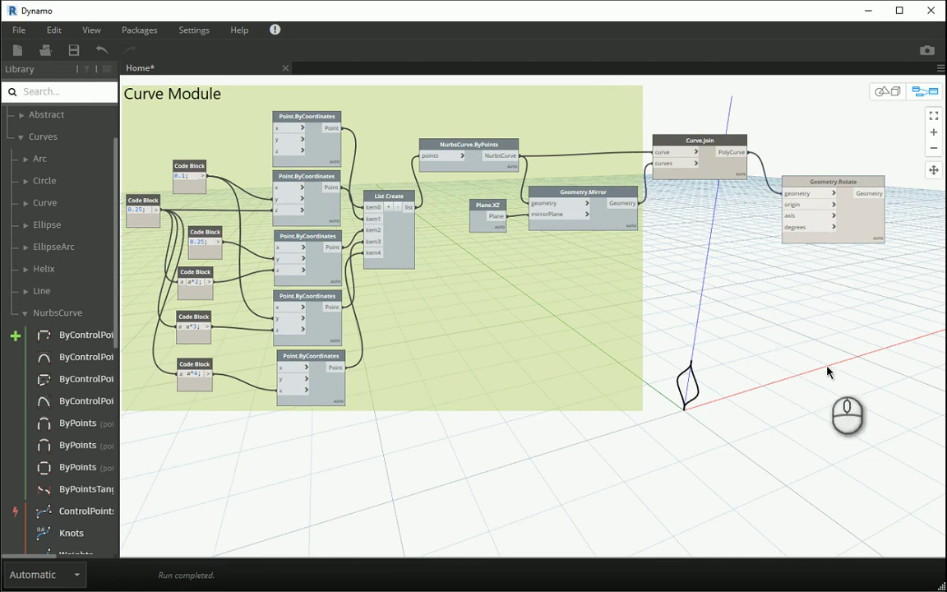
Add a Point.ByCoordinates node below Curve.Join, next to Geometry.Rotate.
{"action": "double_click", "coordinate": [725, 235]}
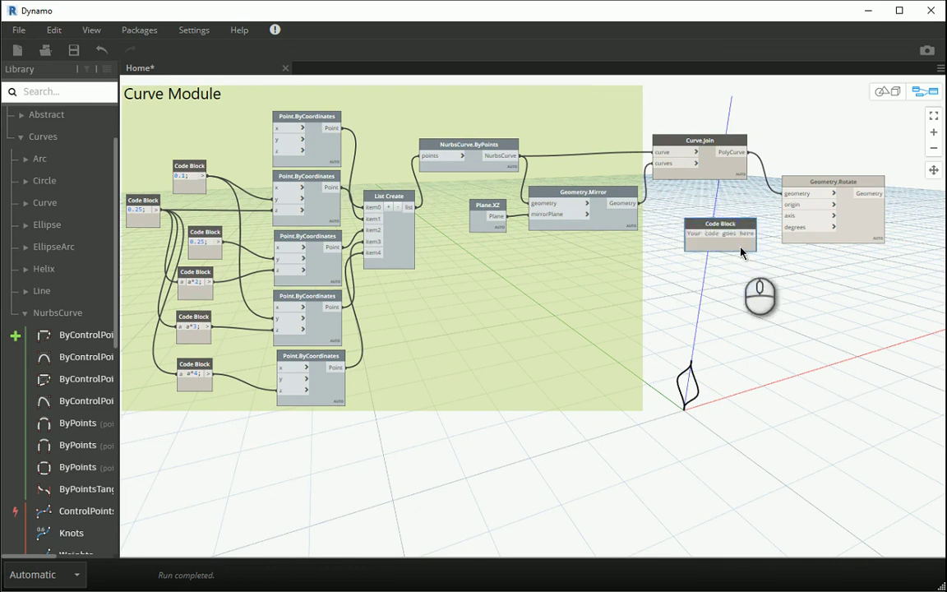
{"action": "left_click", "coordinate": [720, 226]}
{"action": "right_click", "coordinate": [721, 223]}
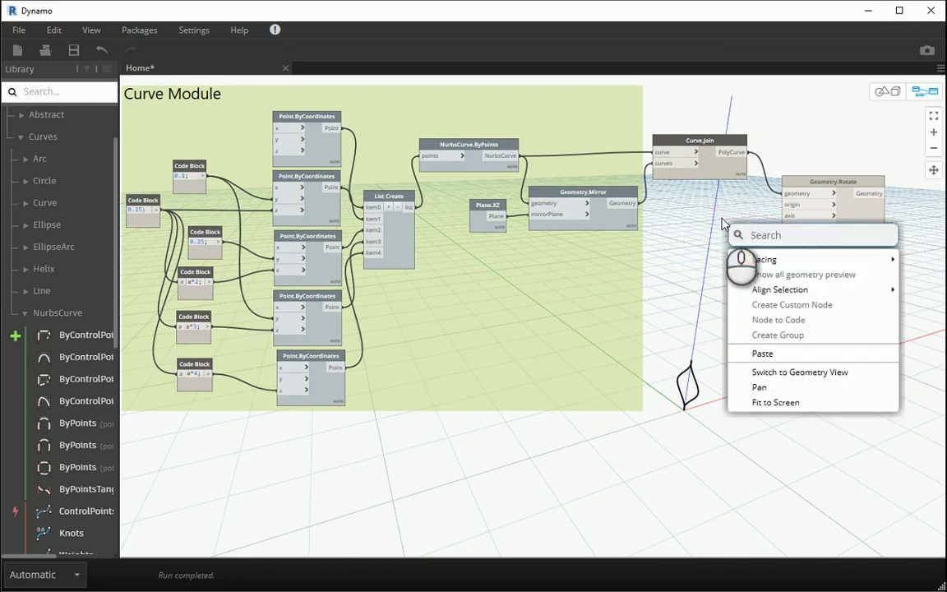
{"action": "type", "text": "point"}
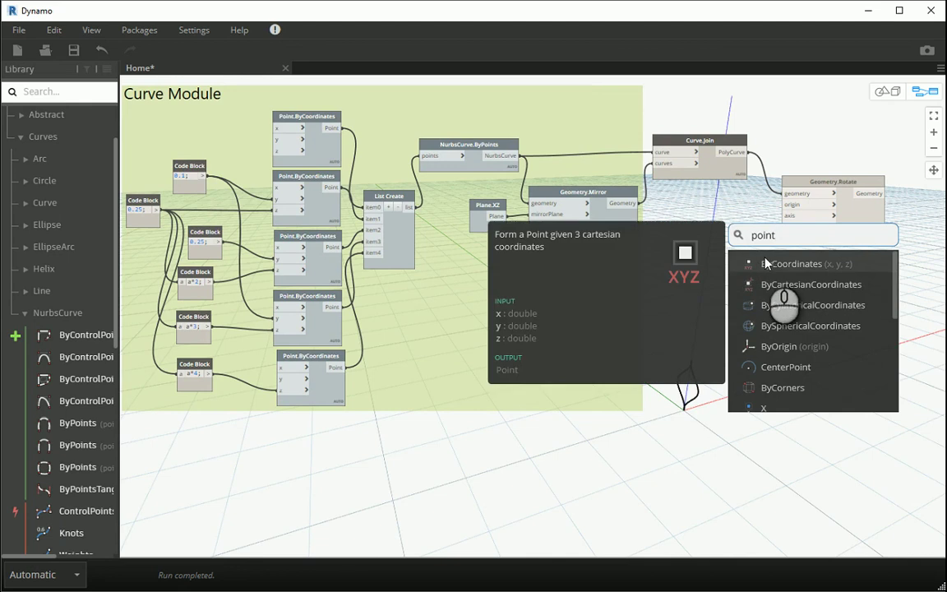
{"action": "left_click", "coordinate": [765, 263]}
{"action": "left_click_drag", "start_coordinate": [732, 233], "coordinate": [711, 214]}
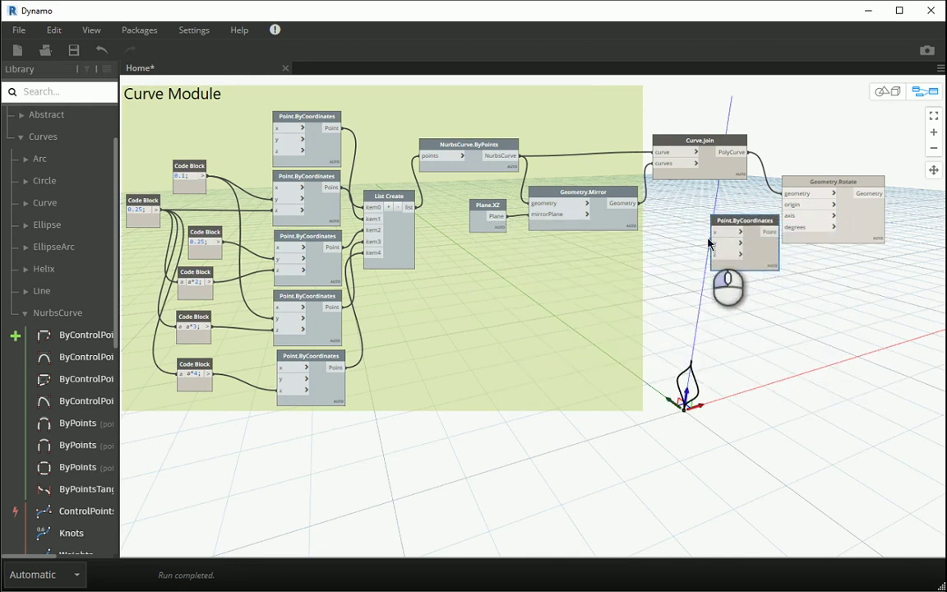
Create a code block with the value 2.5 and connect it to the new point's x and z inputs.
{"action": "double_click", "coordinate": [686, 251]}
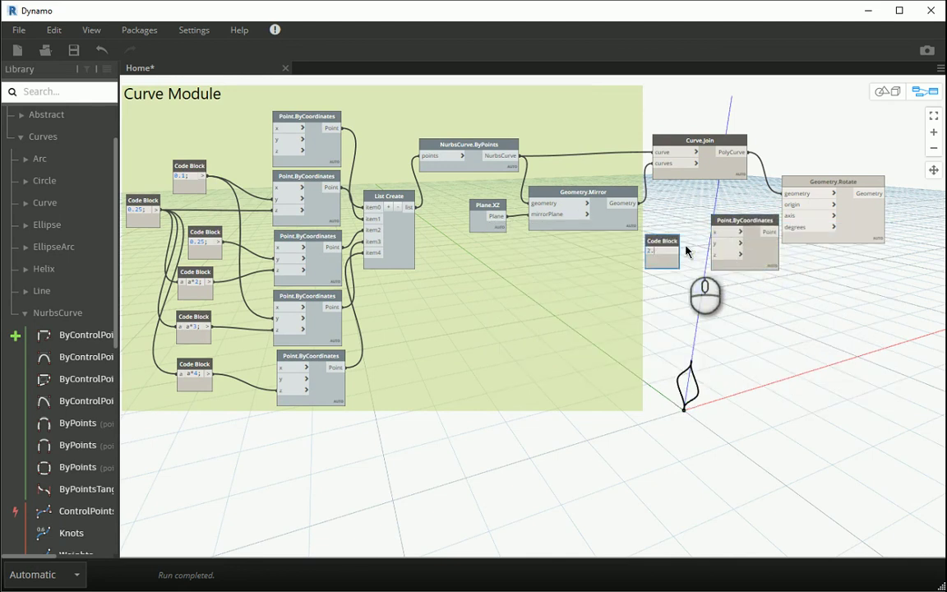
{"action": "left_click", "coordinate": [751, 288]}
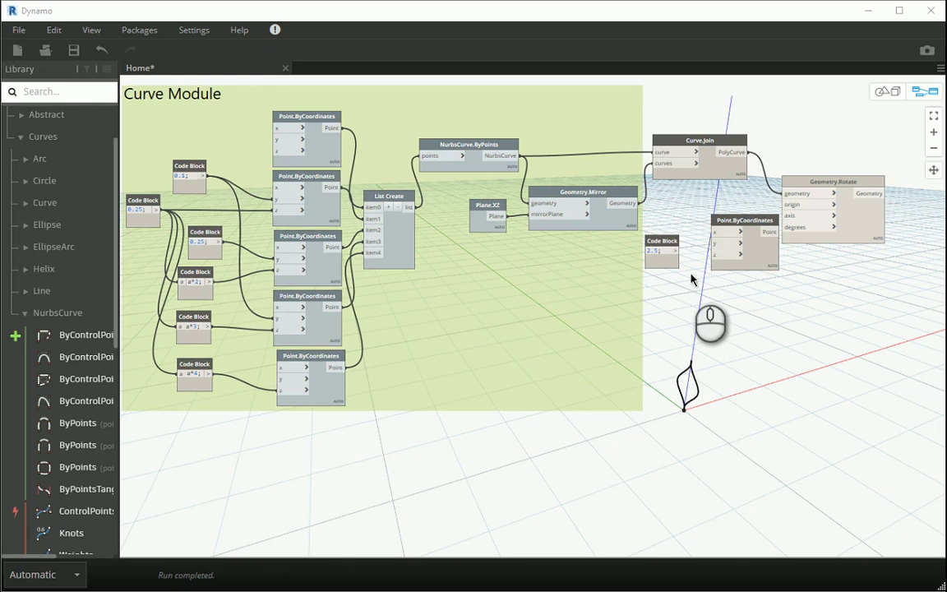
{"action": "left_click_drag", "start_coordinate": [677, 256], "coordinate": [710, 250]}
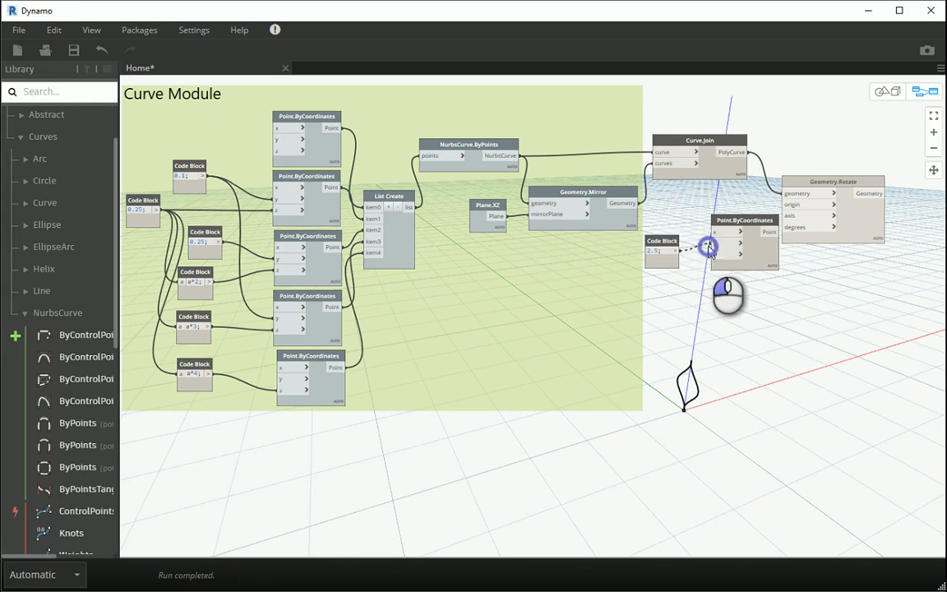
{"action": "left_click", "coordinate": [674, 248]}
{"action": "left_click", "coordinate": [720, 258]}
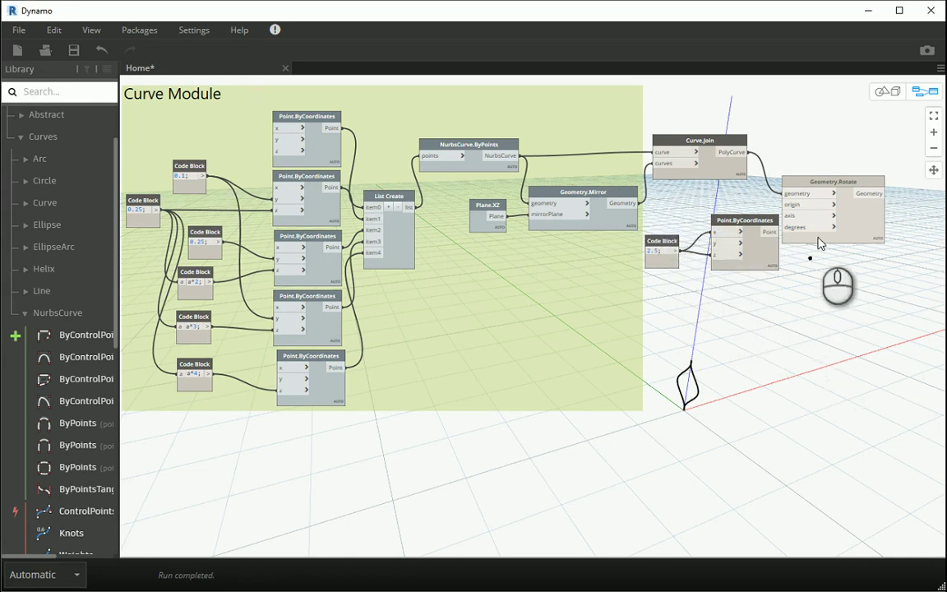
Connect the new point to Geometry.Rotate's origin input and check the point's location relative to the curve module in 3D.
{"action": "left_click_drag", "start_coordinate": [798, 182], "coordinate": [805, 186]}
{"action": "left_click", "coordinate": [776, 231]}
{"action": "left_click", "coordinate": [794, 211]}
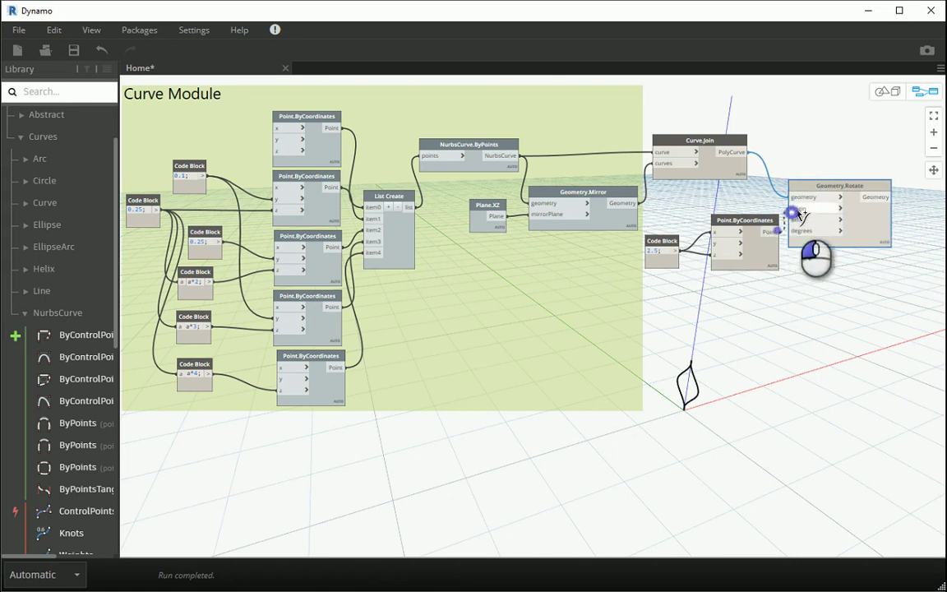
{"action": "left_click", "coordinate": [792, 212]}
{"action": "left_click", "coordinate": [886, 92]}
{"action": "right_click_drag", "start_coordinate": [617, 226], "coordinate": [743, 342]}
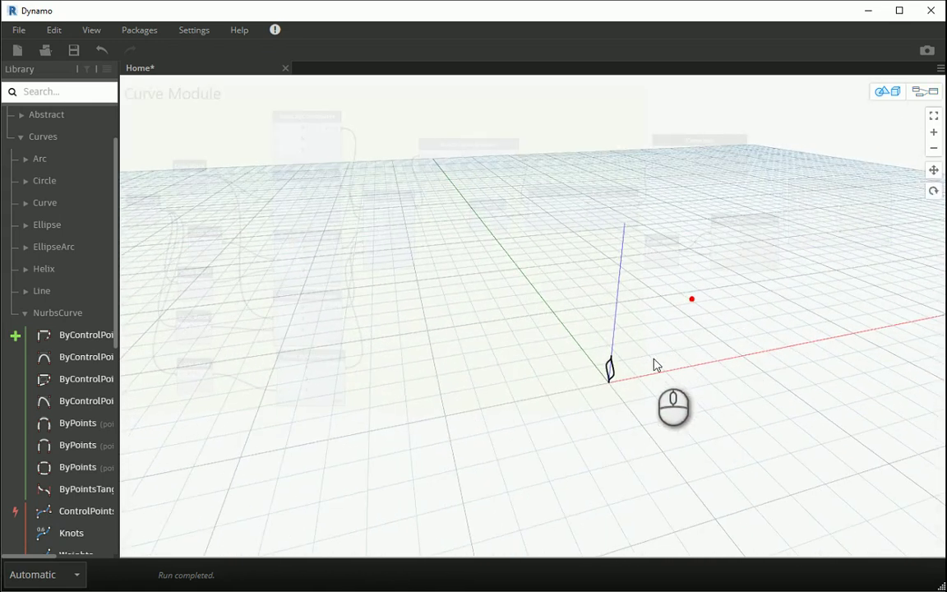
{"action": "right_click_drag", "start_coordinate": [658, 362], "coordinate": [680, 359]}
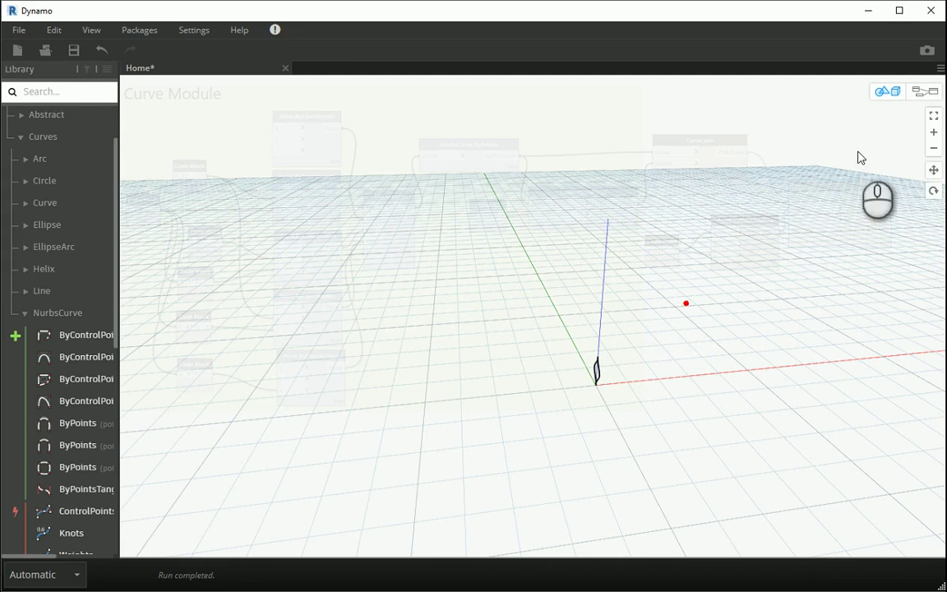
{"action": "left_click", "coordinate": [924, 92]}
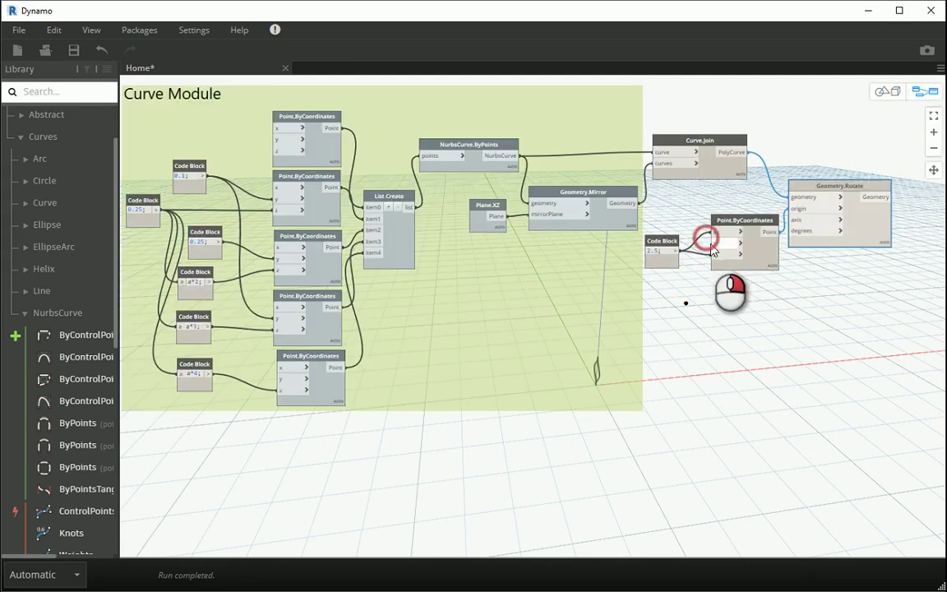
Rearrange the 2.5 code block, its point node, Geometry.Rotate and Curve.Join into a compact layout beside the group.
{"action": "right_click", "coordinate": [742, 238]}
{"action": "left_click", "coordinate": [739, 252]}
{"action": "left_click", "coordinate": [664, 239]}
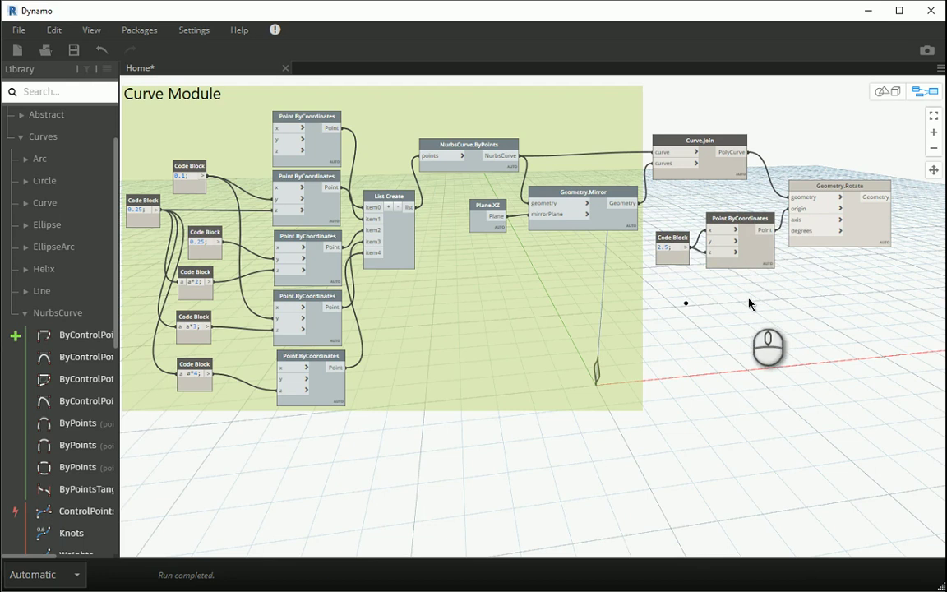
{"action": "left_click_drag", "start_coordinate": [748, 299], "coordinate": [712, 201]}
{"action": "left_click", "coordinate": [744, 233]}
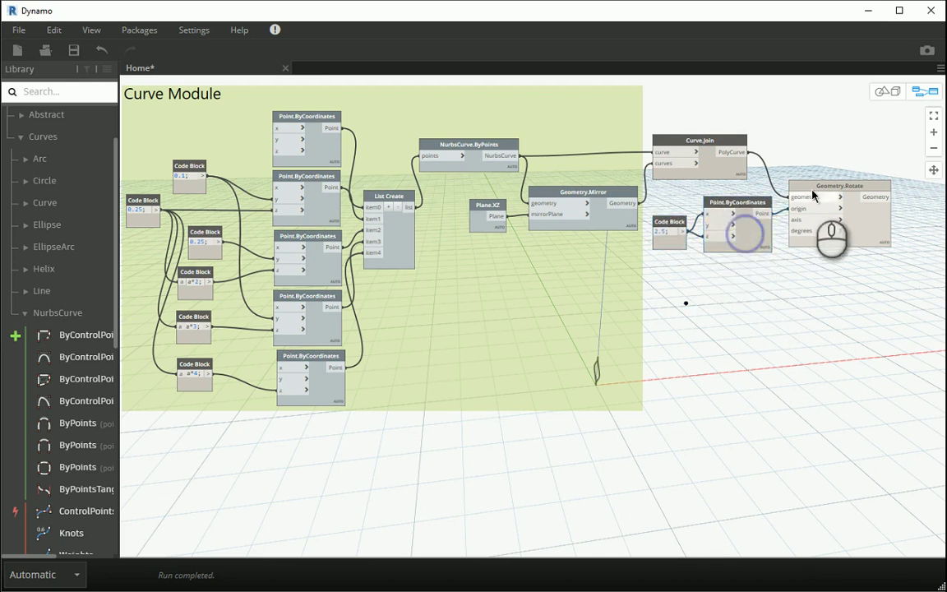
{"action": "left_click_drag", "start_coordinate": [812, 195], "coordinate": [818, 203]}
{"action": "left_click_drag", "start_coordinate": [717, 147], "coordinate": [735, 149]}
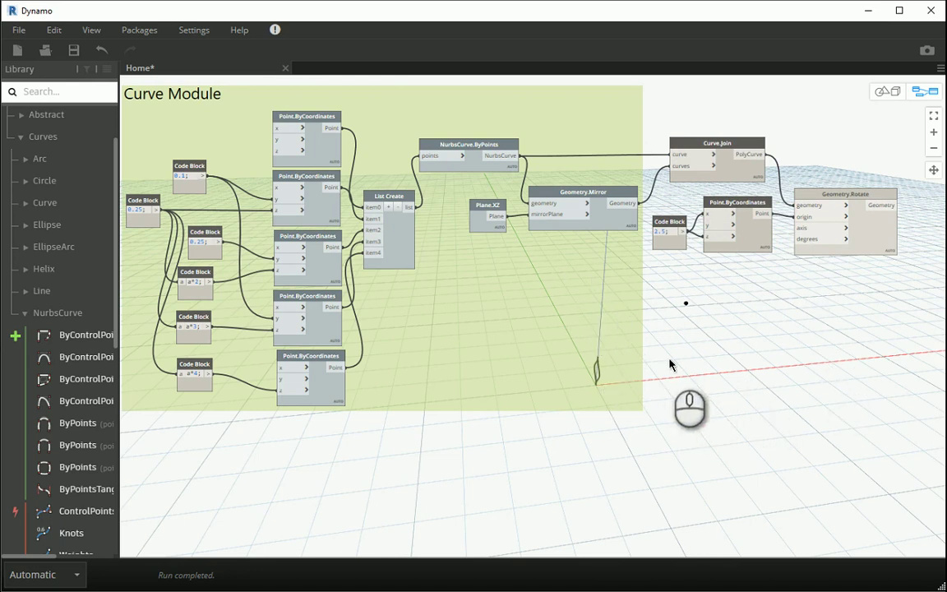
Add a Vector.YAxis node below the rotation point node and connect it to Geometry.Rotate's axis input.
{"action": "right_click", "coordinate": [752, 281]}
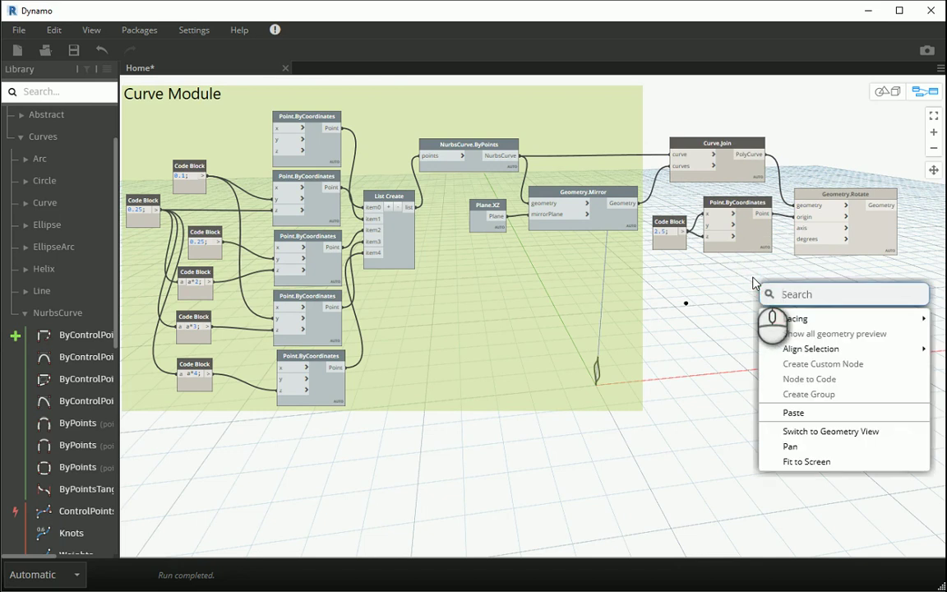
{"action": "type", "text": "y"}
{"action": "left_click", "coordinate": [793, 323]}
{"action": "left_click_drag", "start_coordinate": [796, 335], "coordinate": [726, 254]}
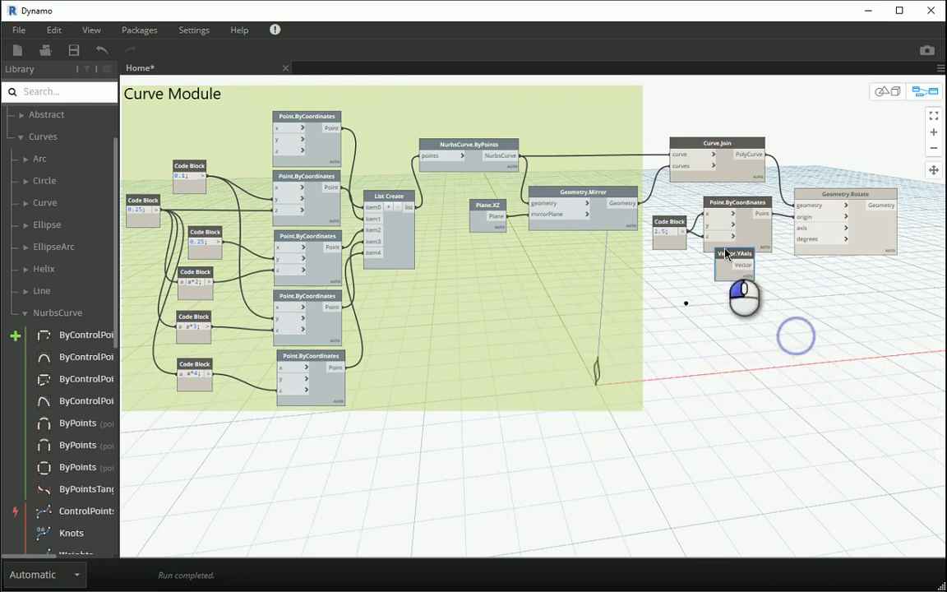
{"action": "left_click_drag", "start_coordinate": [762, 283], "coordinate": [842, 228]}
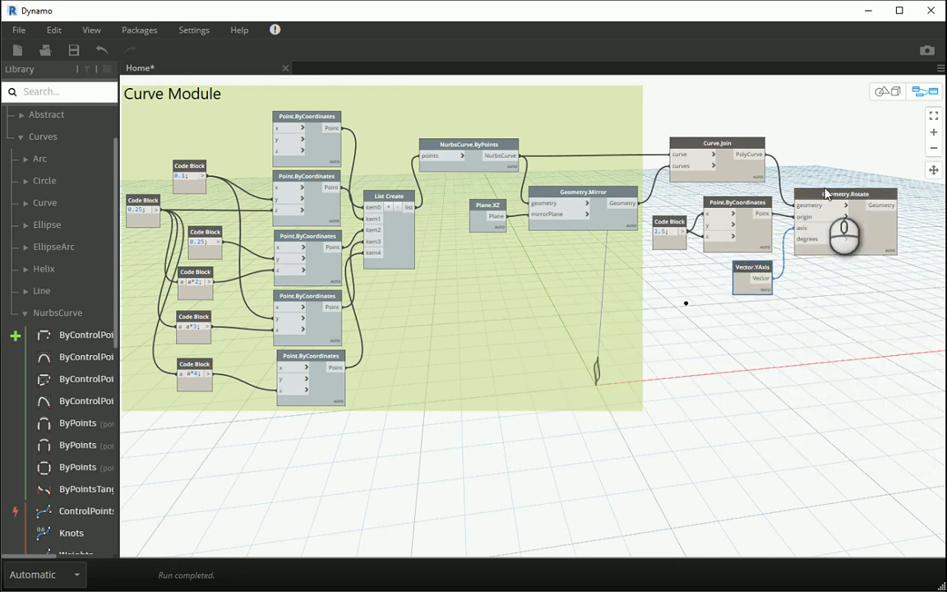
{"action": "left_click", "coordinate": [824, 187]}
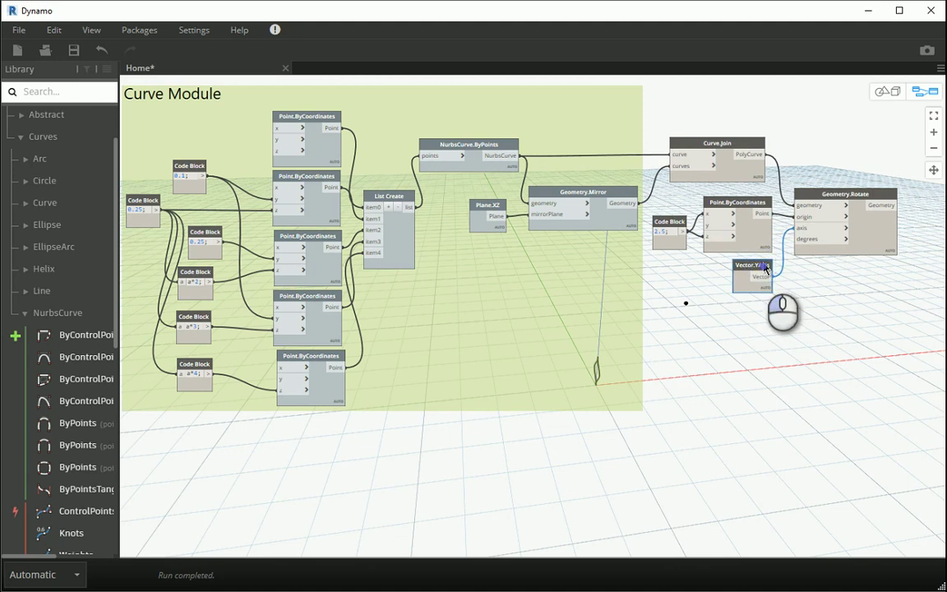
{"action": "left_click", "coordinate": [764, 268]}
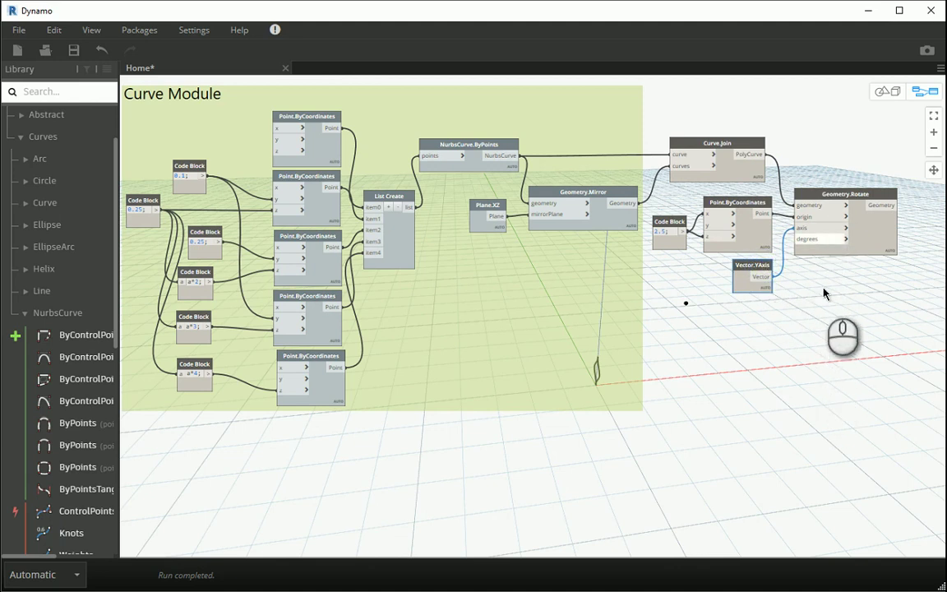
Shift the 2.5 code block, point and Vector.YAxis nodes slightly up and Geometry.Rotate slightly down.
{"action": "left_click_drag", "start_coordinate": [763, 318], "coordinate": [672, 205]}
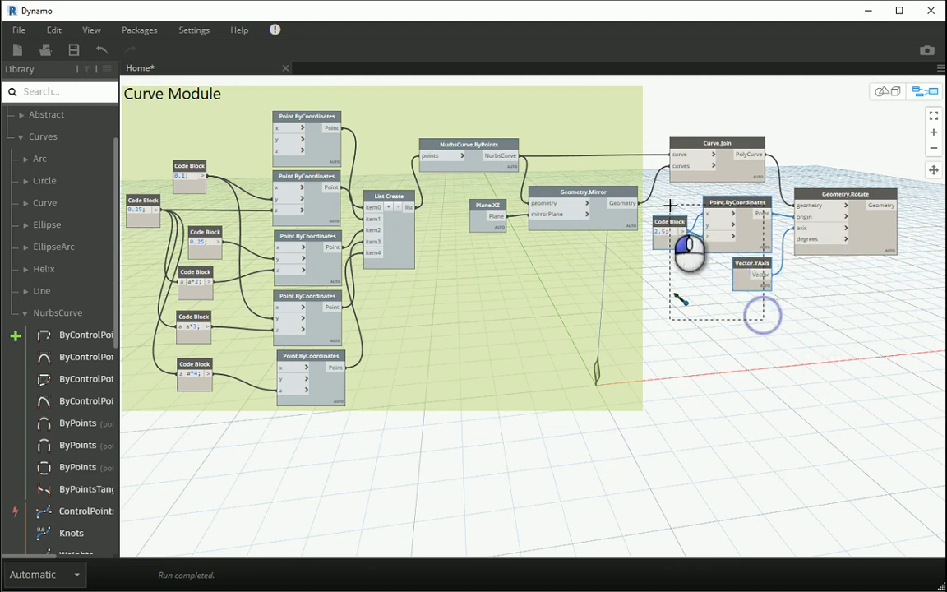
{"action": "left_click_drag", "start_coordinate": [737, 205], "coordinate": [734, 200]}
{"action": "left_click", "coordinate": [779, 318]}
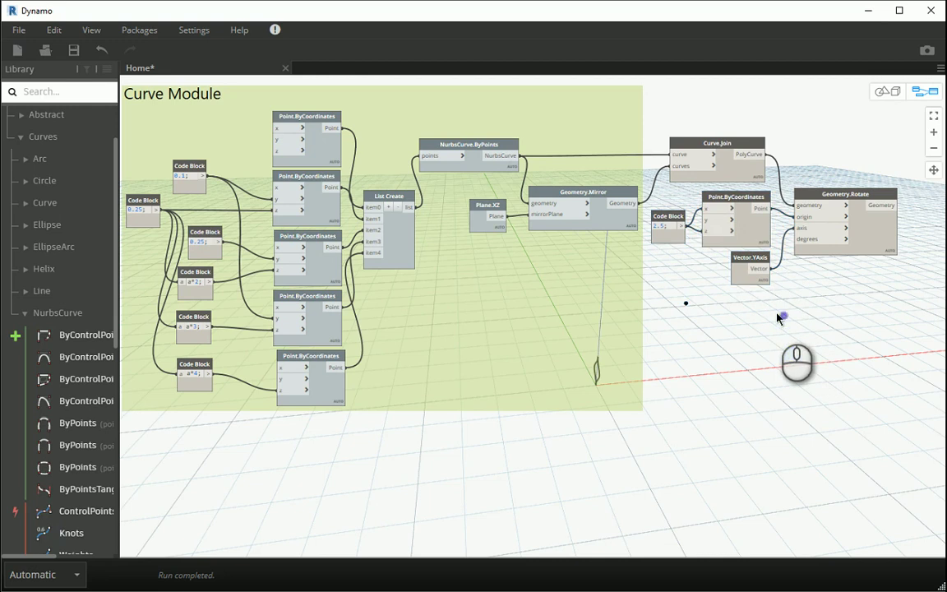
{"action": "left_click_drag", "start_coordinate": [845, 240], "coordinate": [844, 250]}
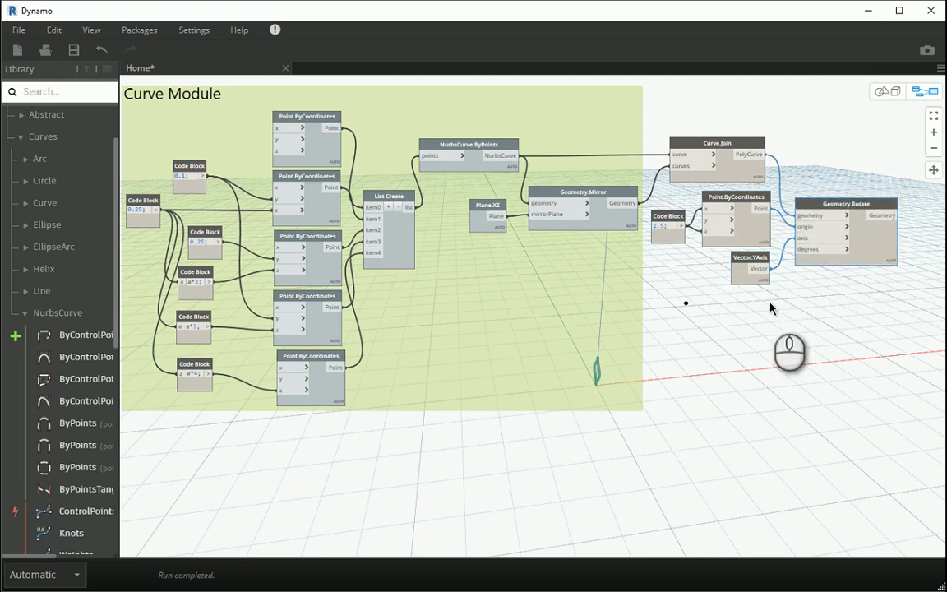
Create a code block with the value 10 below Vector.YAxis and connect it to Geometry.Rotate's degrees input.
{"action": "double_click", "coordinate": [751, 317]}
{"action": "type", "text": "10"}
{"action": "left_click", "coordinate": [782, 341]}
{"action": "left_click_drag", "start_coordinate": [736, 310], "coordinate": [797, 250]}
{"action": "left_click", "coordinate": [773, 322]}
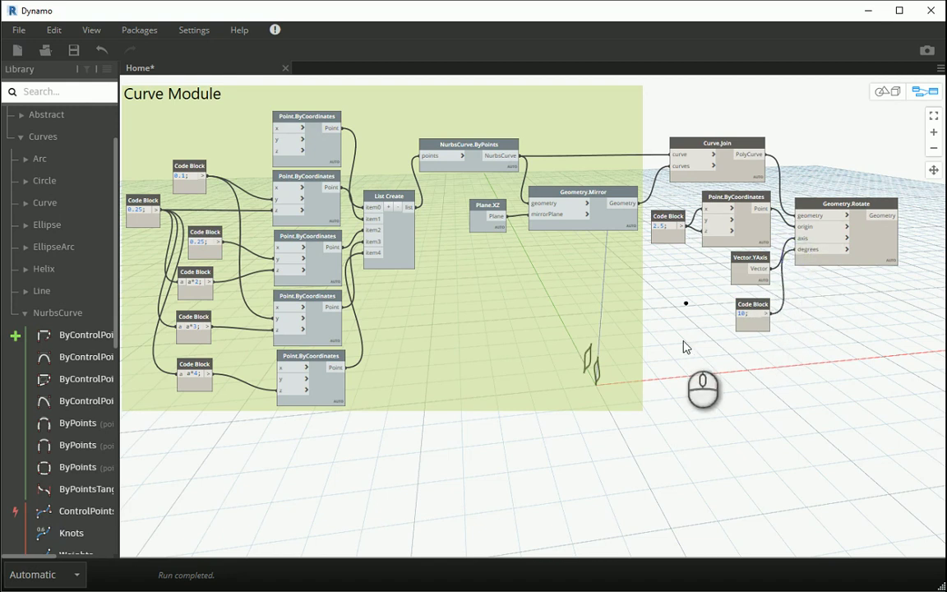
Delete the code block with value 10 and add a Sequence node in its place below Vector.YAxis.
{"action": "left_click", "coordinate": [745, 310]}
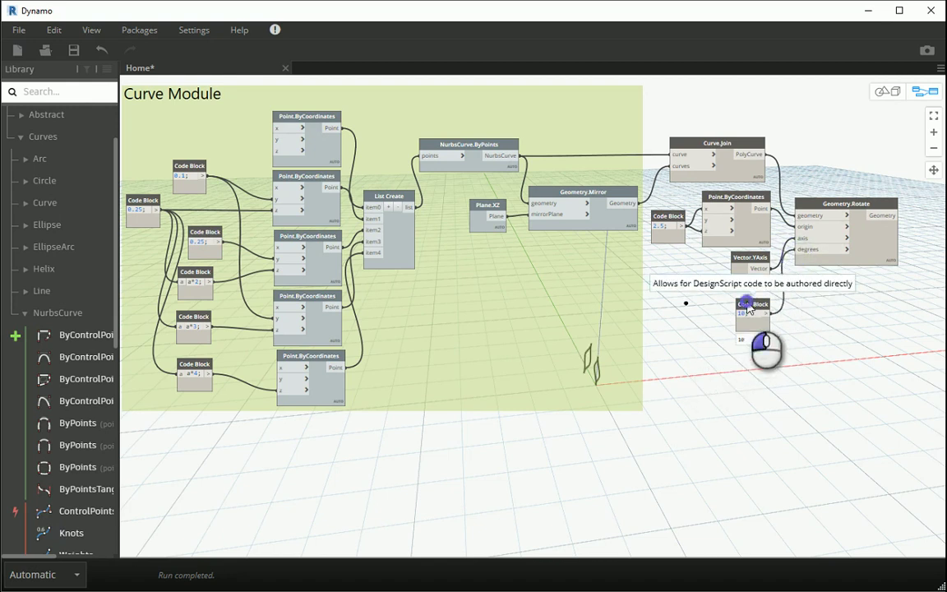
{"action": "key", "text": "Delete"}
{"action": "right_click", "coordinate": [746, 321]}
{"action": "type", "text": "se"}
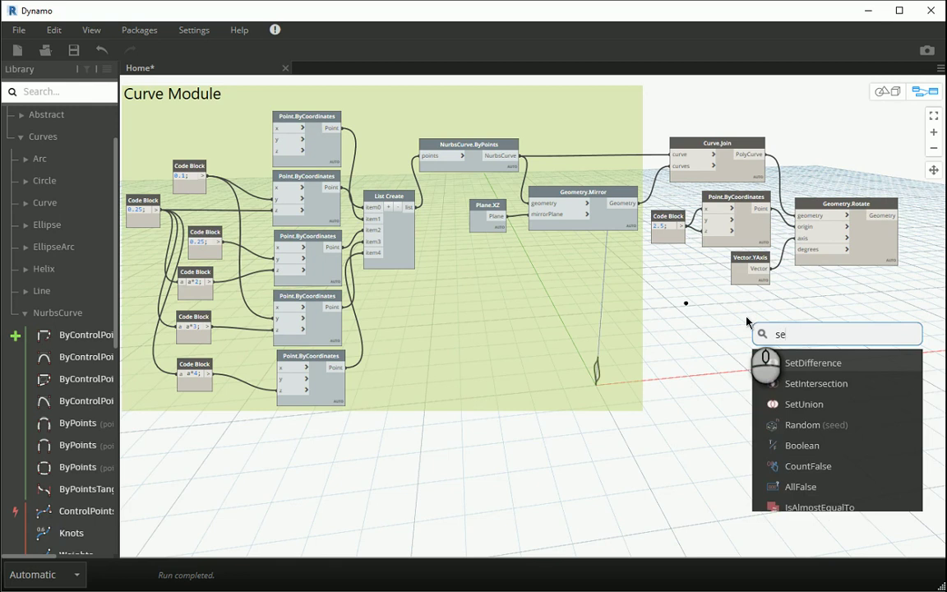
{"action": "type", "text": "quence"}
{"action": "left_click", "coordinate": [788, 363]}
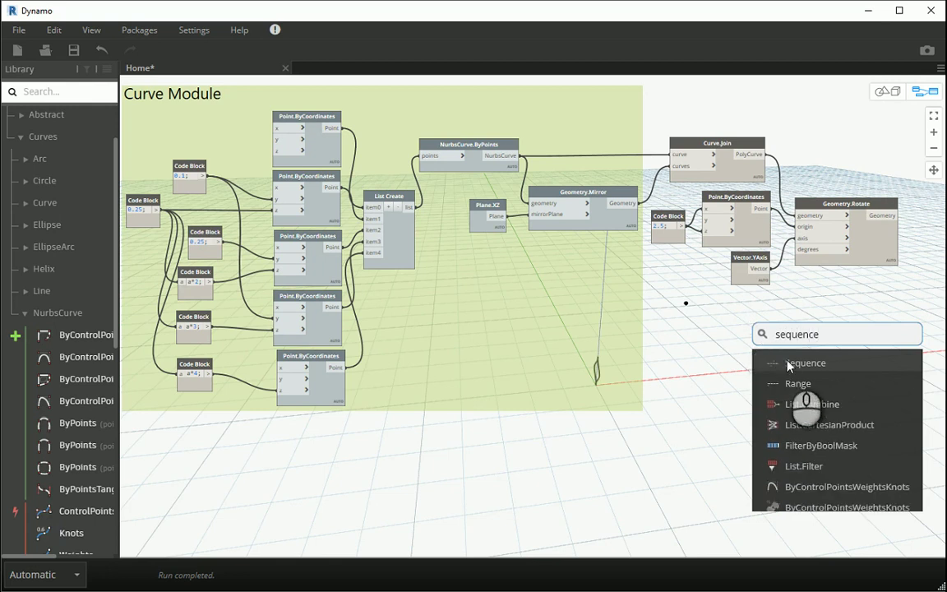
{"action": "left_click_drag", "start_coordinate": [758, 333], "coordinate": [728, 308]}
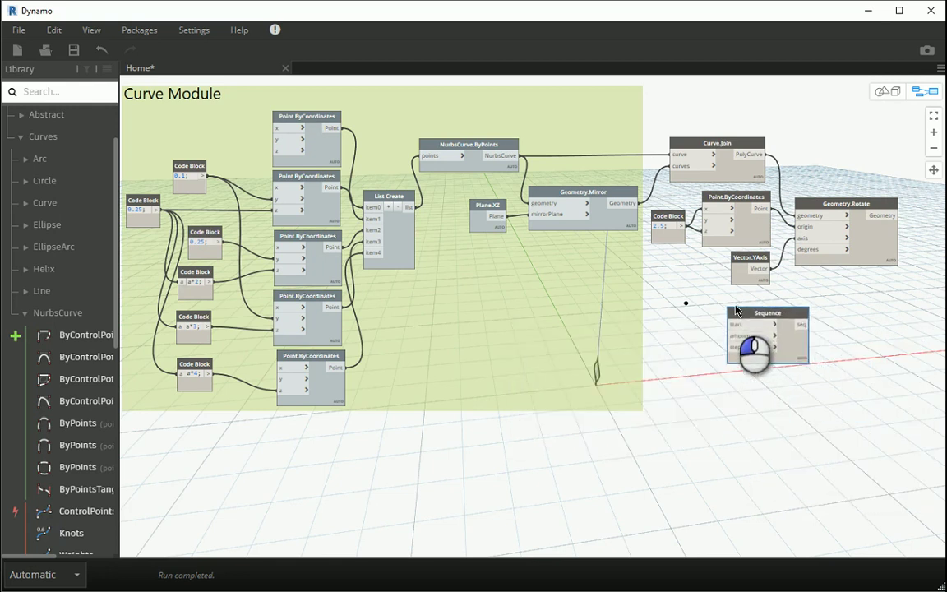
Create a code block with 5 feeding Sequence's step input and connect Sequence's output to Geometry.Rotate's degrees input.
{"action": "double_click", "coordinate": [686, 353]}
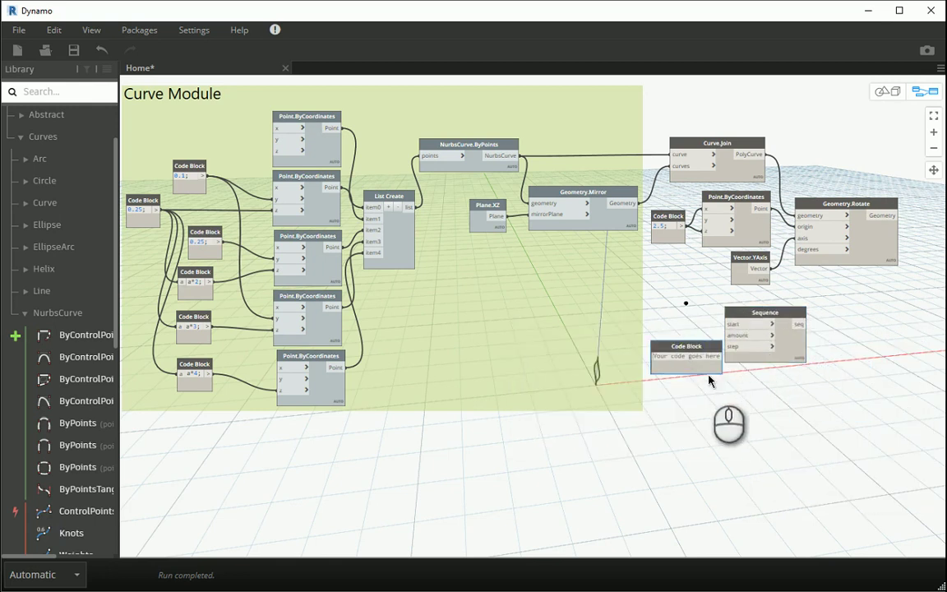
{"action": "type", "text": "5;"}
{"action": "left_click", "coordinate": [733, 414]}
{"action": "left_click_drag", "start_coordinate": [679, 355], "coordinate": [703, 348]}
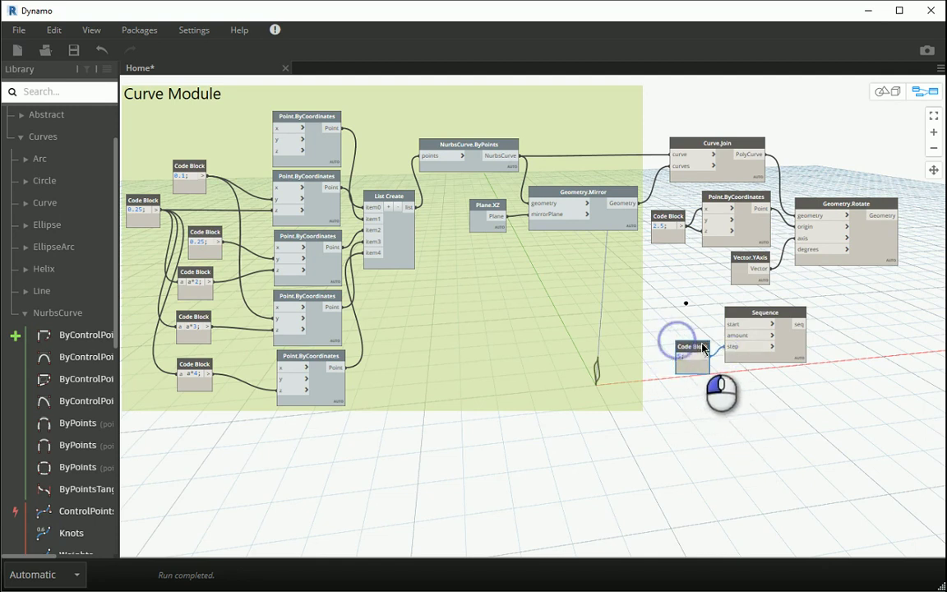
{"action": "left_click", "coordinate": [810, 250]}
{"action": "left_click", "coordinate": [879, 90]}
{"action": "right_click_drag", "start_coordinate": [604, 391], "coordinate": [629, 310]}
{"action": "right_click_drag", "start_coordinate": [679, 289], "coordinate": [735, 277]}
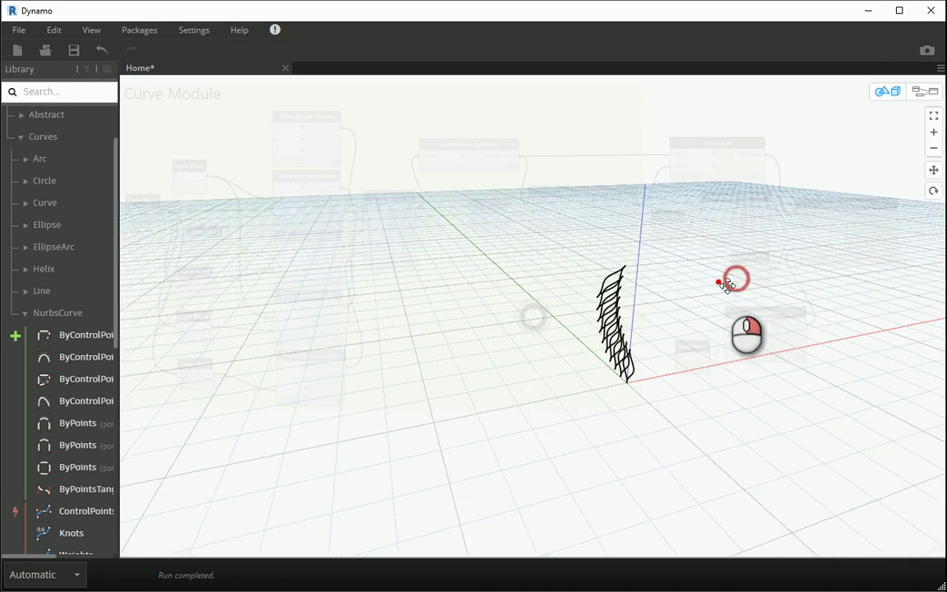
{"action": "left_click", "coordinate": [925, 90]}
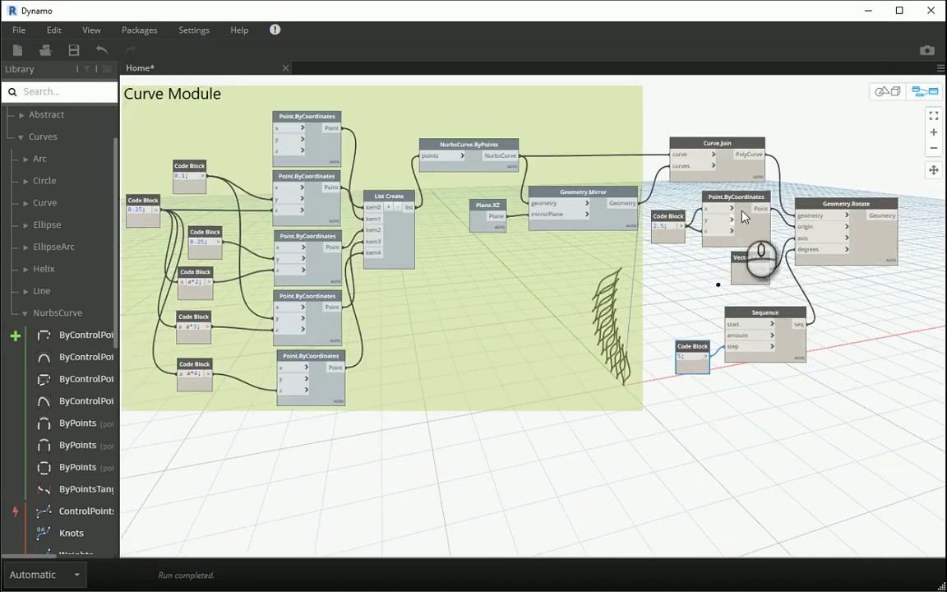
Disconnect the 2.5 code block from the rotation point's y and z inputs and shift it, Sequence and the step code block slightly up.
{"action": "left_click", "coordinate": [723, 231]}
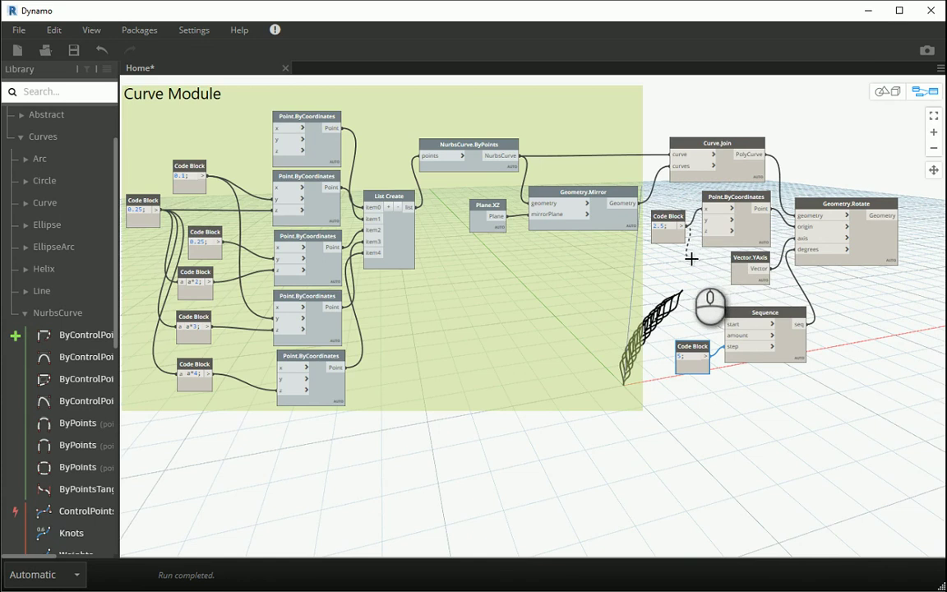
{"action": "left_click_drag", "start_coordinate": [673, 218], "coordinate": [680, 211]}
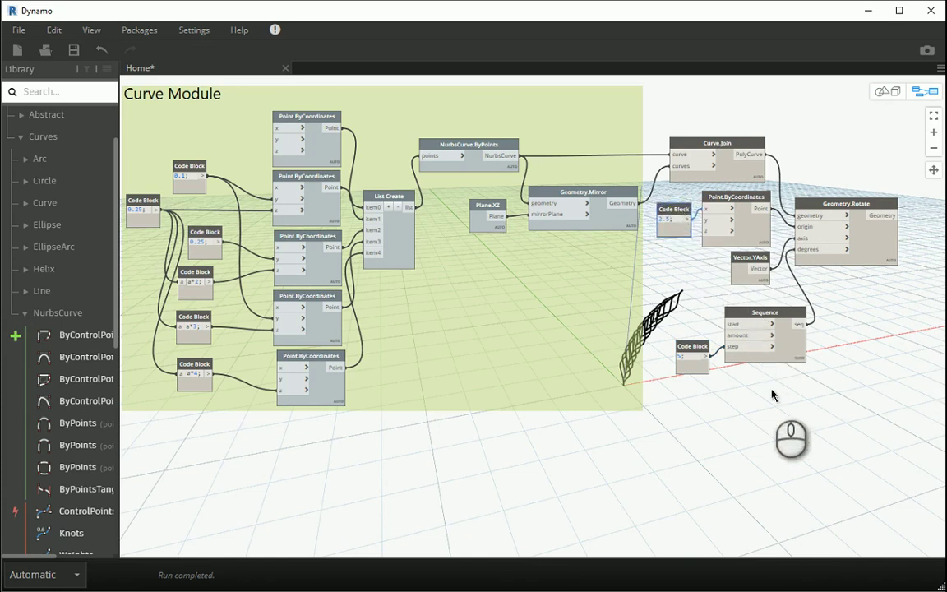
{"action": "left_click_drag", "start_coordinate": [770, 392], "coordinate": [700, 327]}
{"action": "left_click_drag", "start_coordinate": [744, 311], "coordinate": [740, 301]}
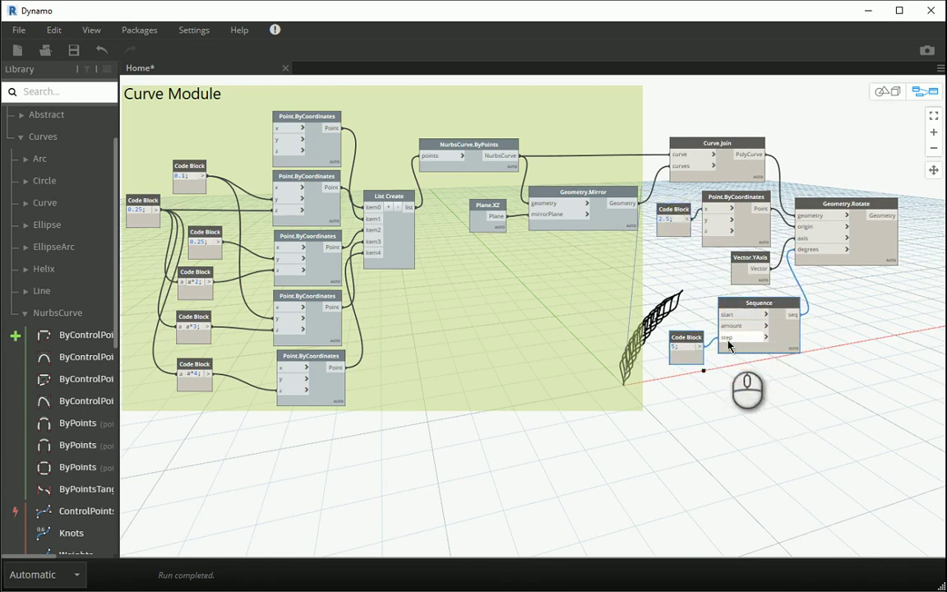
Try 10 and 15 as the value of the code block feeding Sequence's step input.
{"action": "double_click", "coordinate": [674, 348]}
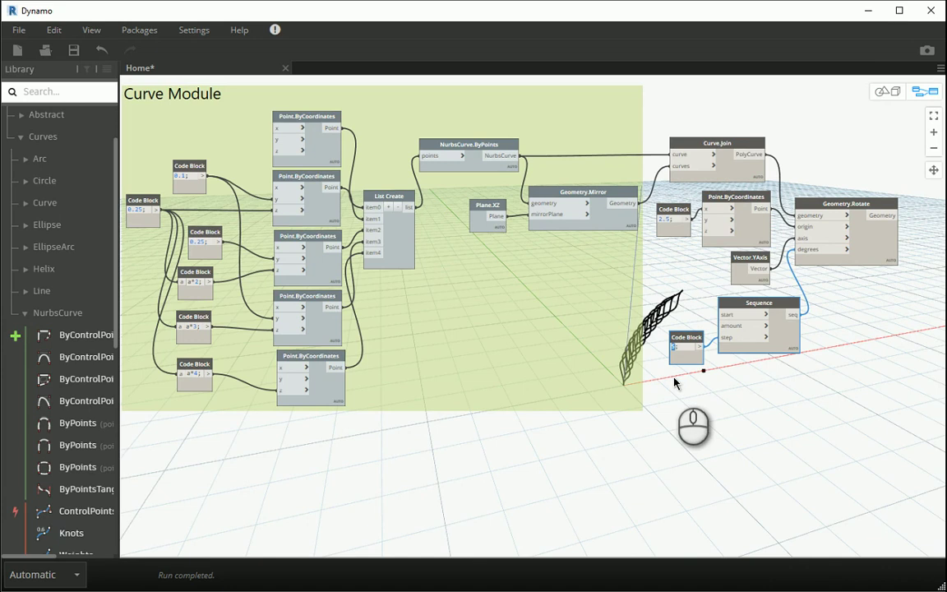
{"action": "type", "text": "10"}
{"action": "left_click", "coordinate": [719, 424]}
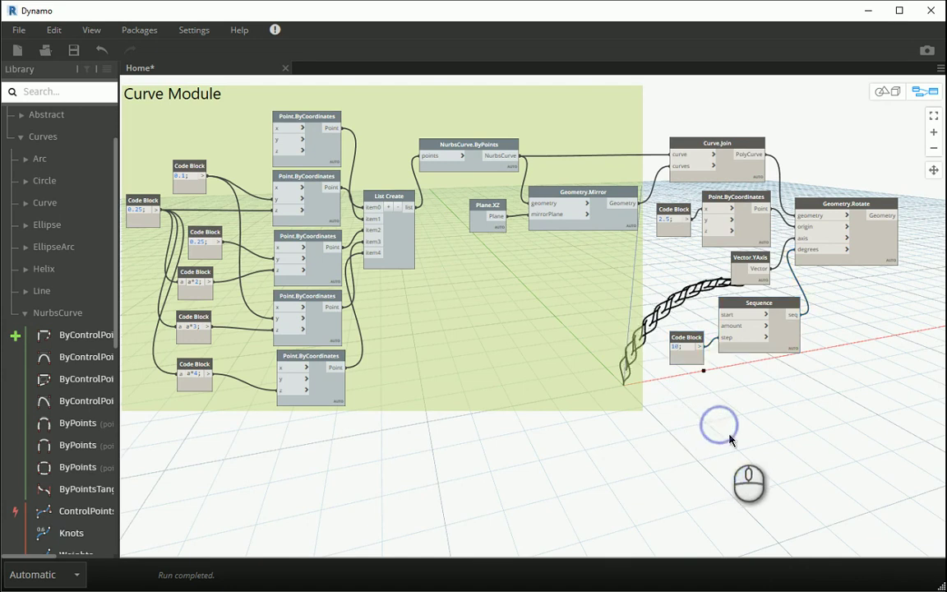
{"action": "type", "text": "15"}
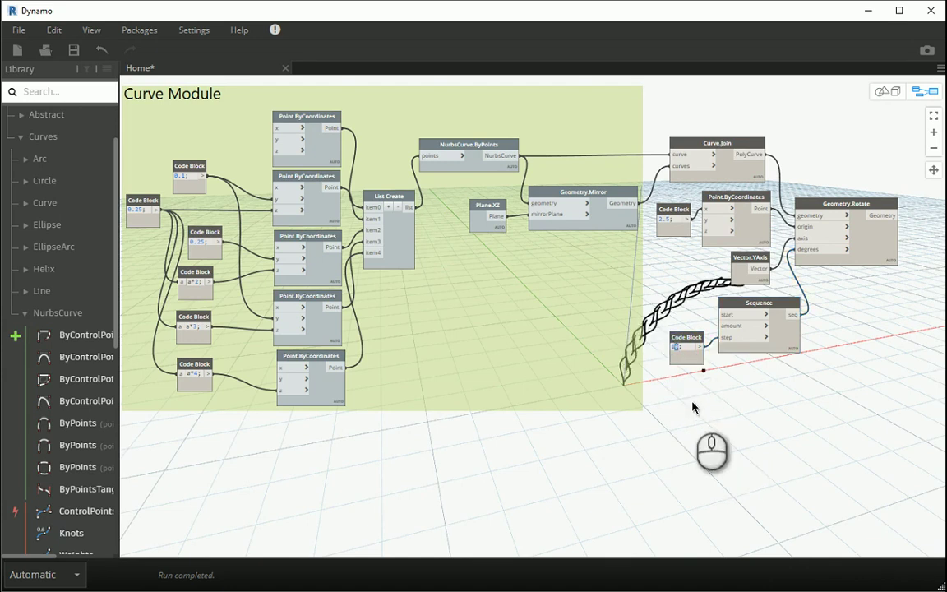
{"action": "left_click", "coordinate": [695, 412]}
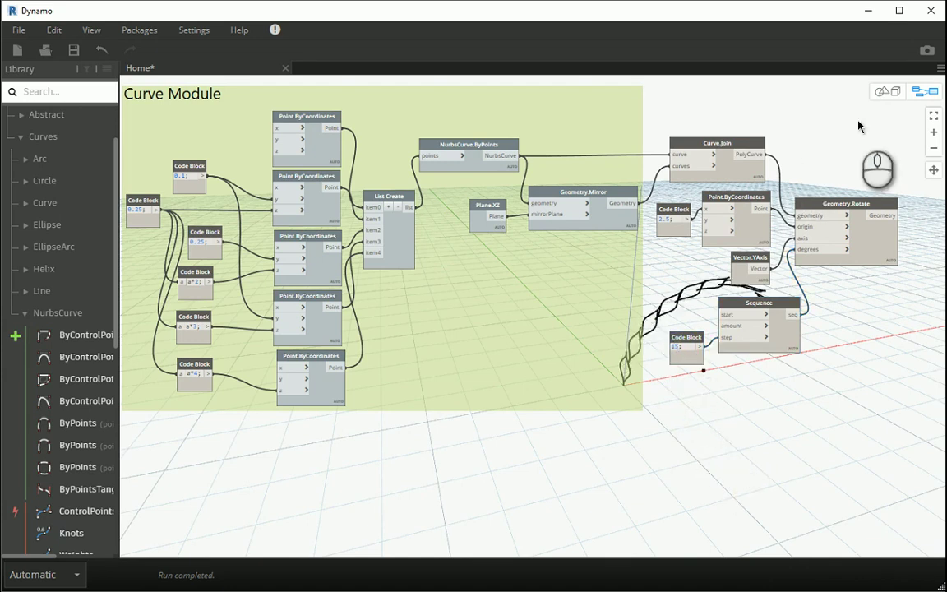
Examine the rotated curve modules and the rotation point in 3D from several angles.
{"action": "left_click", "coordinate": [886, 91]}
{"action": "right_click_drag", "start_coordinate": [648, 369], "coordinate": [814, 403]}
{"action": "middle_click_drag", "start_coordinate": [814, 399], "coordinate": [786, 417]}
{"action": "right_click_drag", "start_coordinate": [825, 304], "coordinate": [756, 340]}
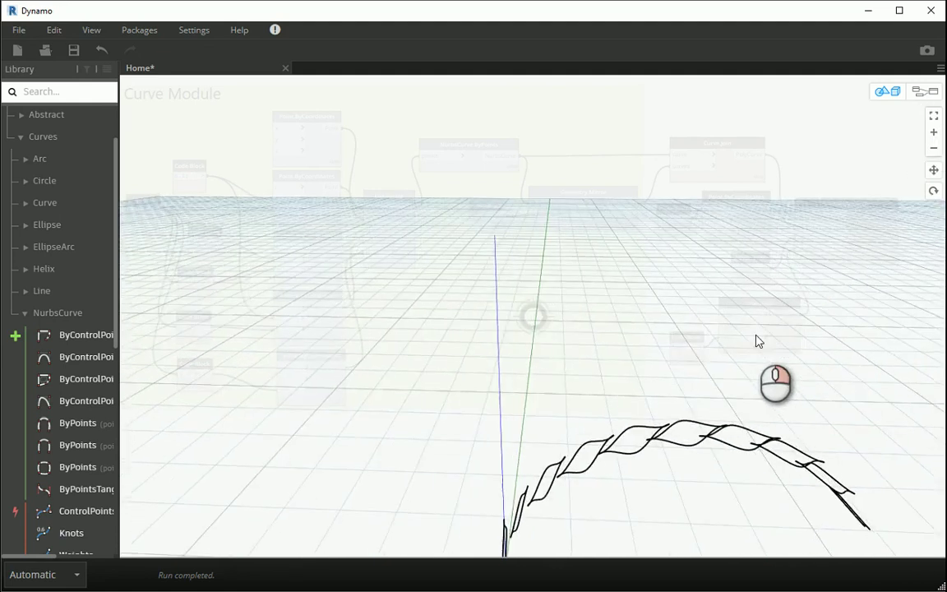
{"action": "scroll", "coordinate": [722, 406], "scroll_direction": "down", "scroll_amount": 3}
{"action": "right_click_drag", "start_coordinate": [721, 399], "coordinate": [766, 452]}
{"action": "left_click", "coordinate": [923, 92]}
{"action": "left_click", "coordinate": [880, 93]}
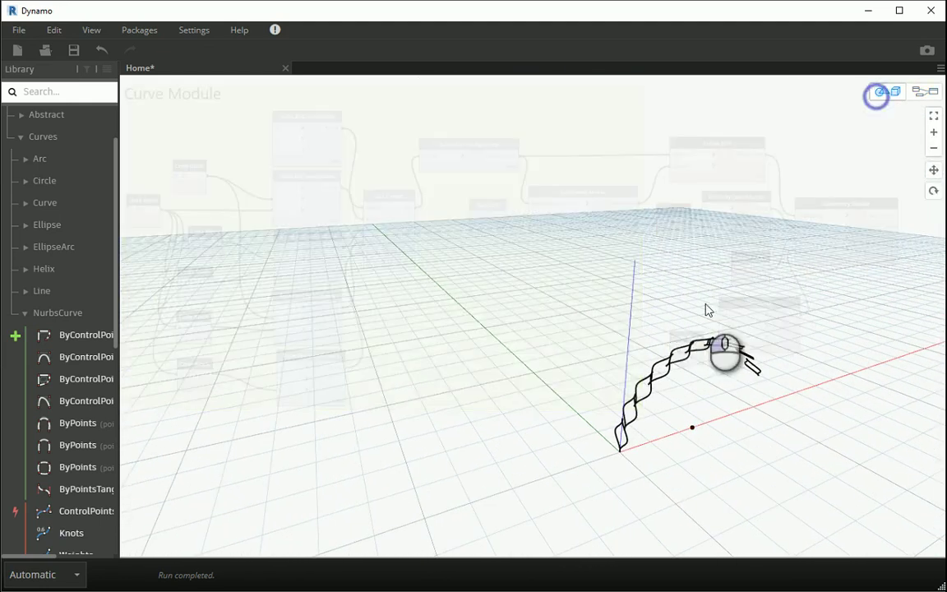
{"action": "right_click_drag", "start_coordinate": [705, 306], "coordinate": [678, 365]}
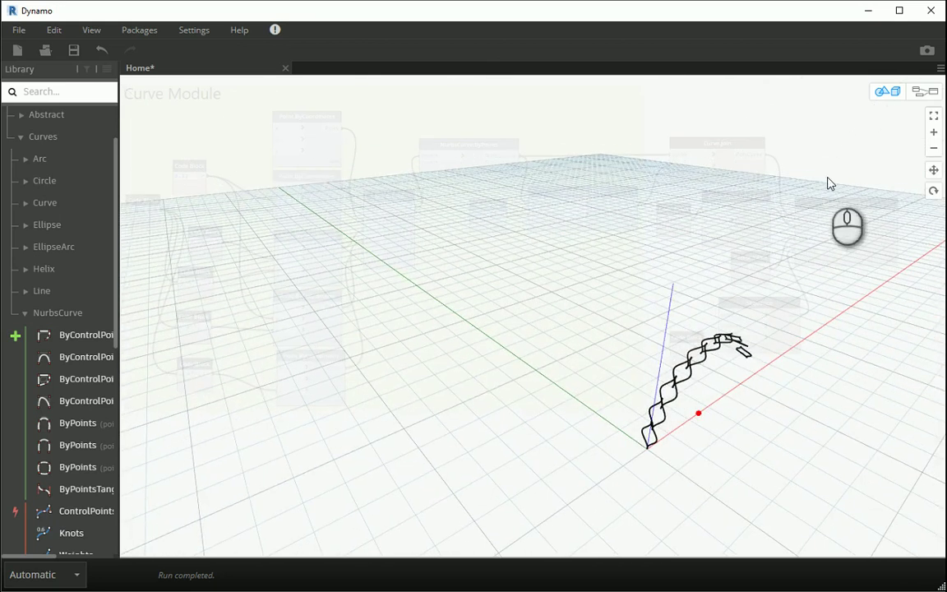
{"action": "left_click", "coordinate": [922, 93]}
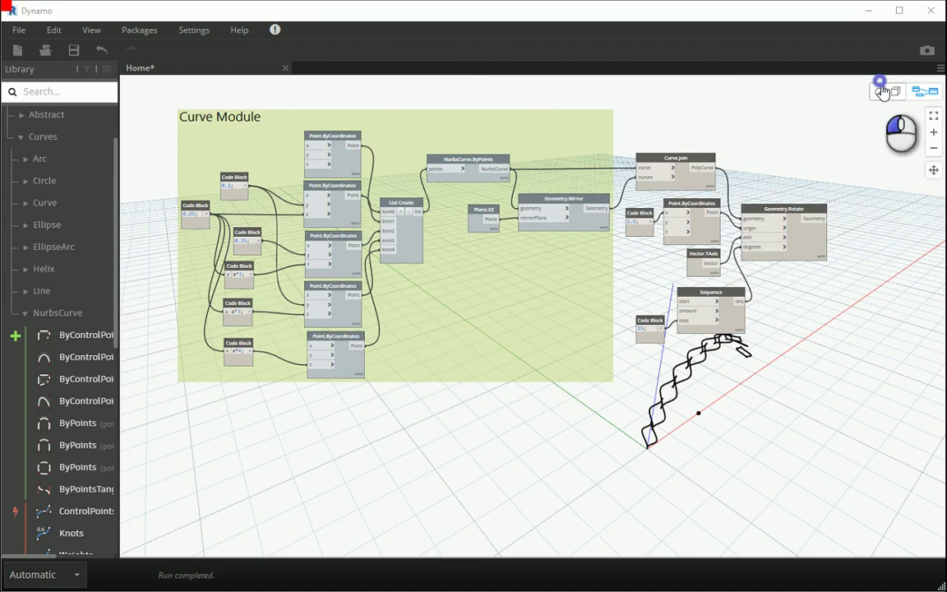
{"action": "left_click", "coordinate": [881, 93]}
{"action": "right_click_drag", "start_coordinate": [718, 371], "coordinate": [708, 365]}
{"action": "left_click", "coordinate": [919, 92]}
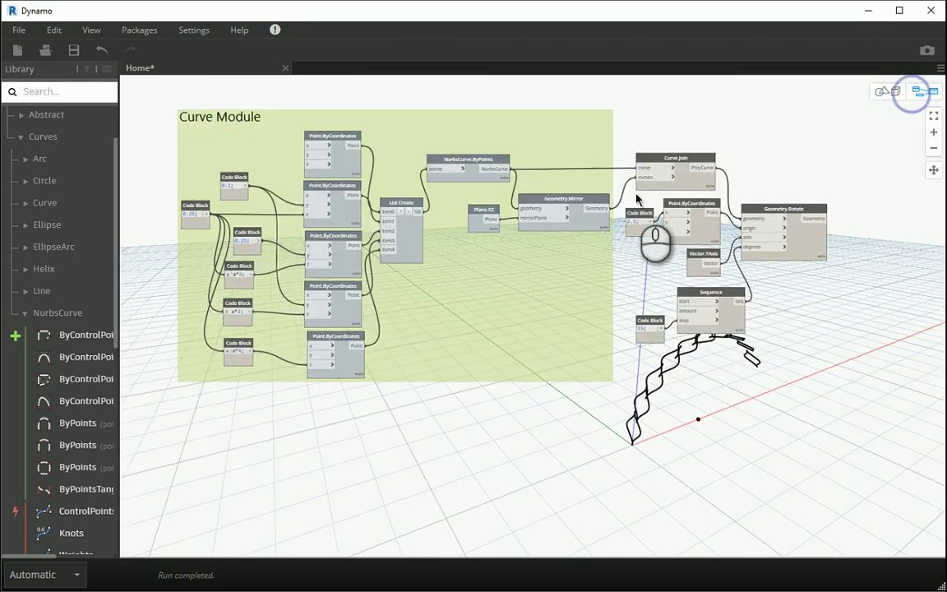
Set the code block feeding the rotation point's x input to 5.
{"action": "scroll", "coordinate": [648, 220], "scroll_direction": "up", "scroll_amount": 1}
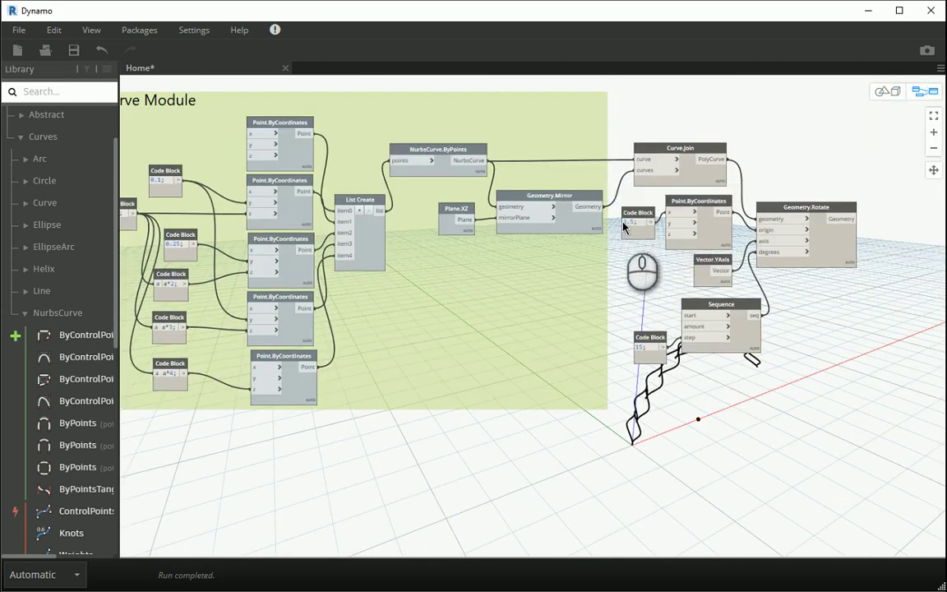
{"action": "left_click", "coordinate": [637, 268]}
{"action": "middle_click_drag", "start_coordinate": [717, 320], "coordinate": [486, 357]}
{"action": "scroll", "coordinate": [603, 248], "scroll_direction": "up", "scroll_amount": 3}
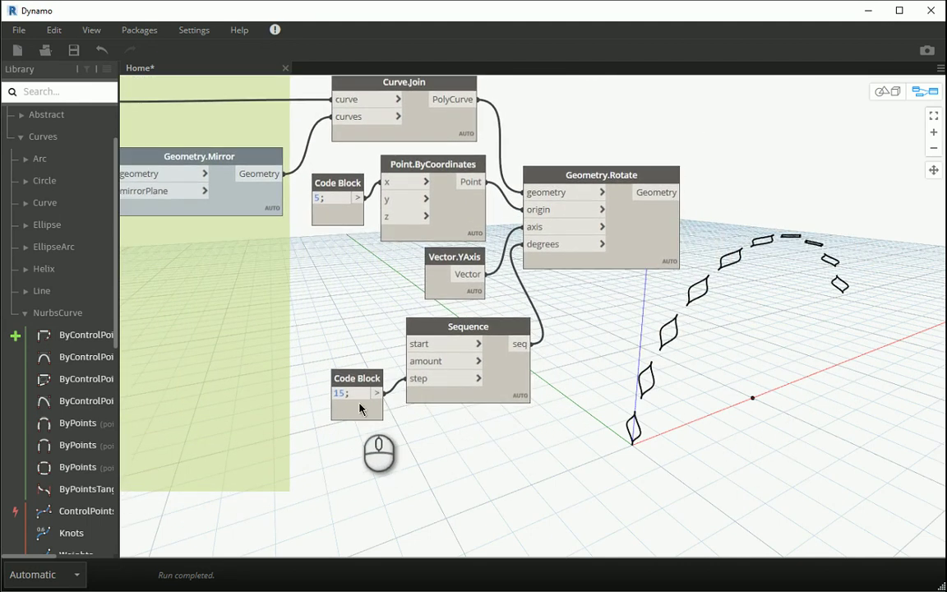
Try 10 and 9 as Sequence's step value to close the gaps between the rotated modules.
{"action": "left_click_drag", "start_coordinate": [347, 394], "coordinate": [319, 394]}
{"action": "type", "text": "0"}
{"action": "left_click", "coordinate": [371, 443]}
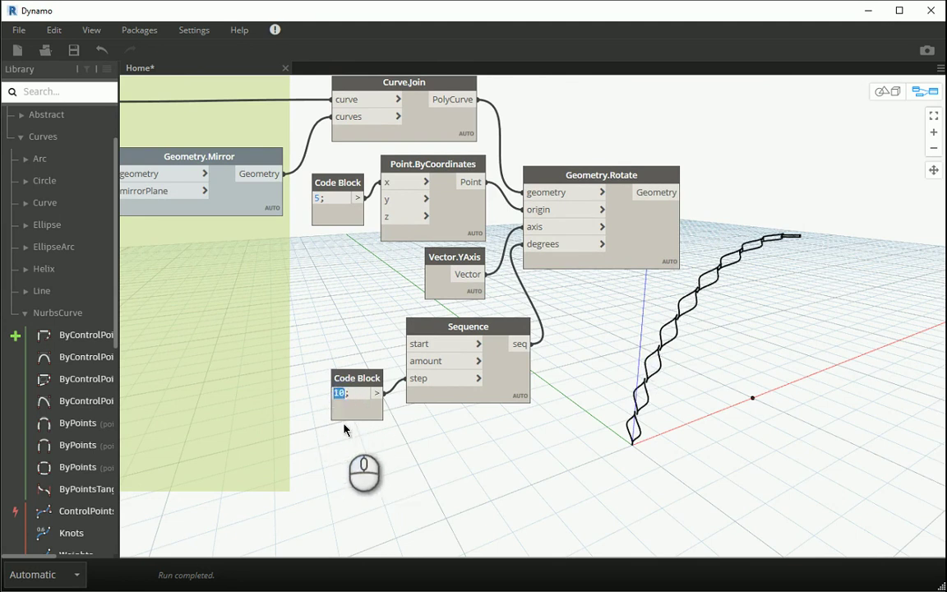
{"action": "type", "text": "9"}
{"action": "left_click", "coordinate": [380, 441]}
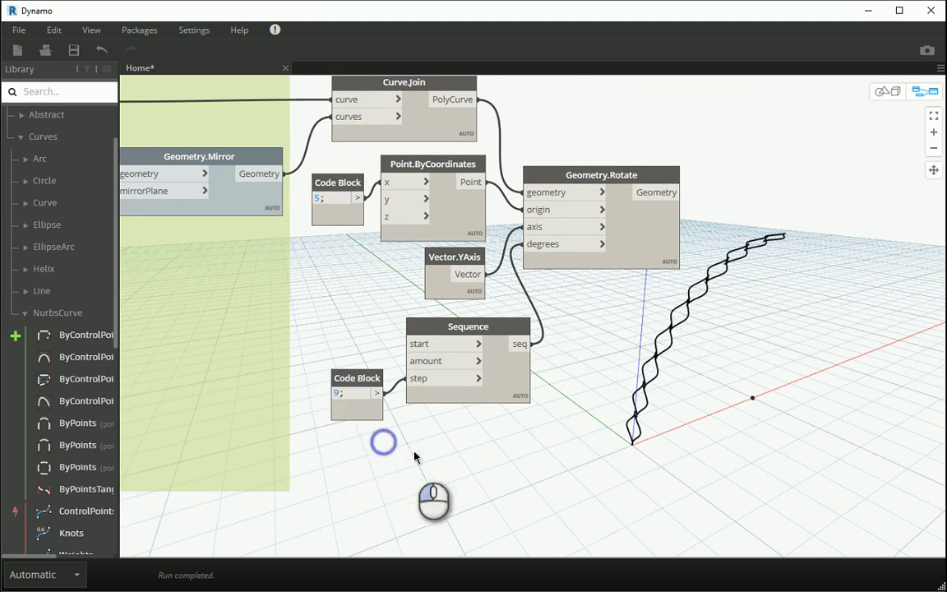
Move the step code block slightly down, create a code block with 18 above it and connect it to Sequence's amount input.
{"action": "left_click_drag", "start_coordinate": [354, 384], "coordinate": [351, 394]}
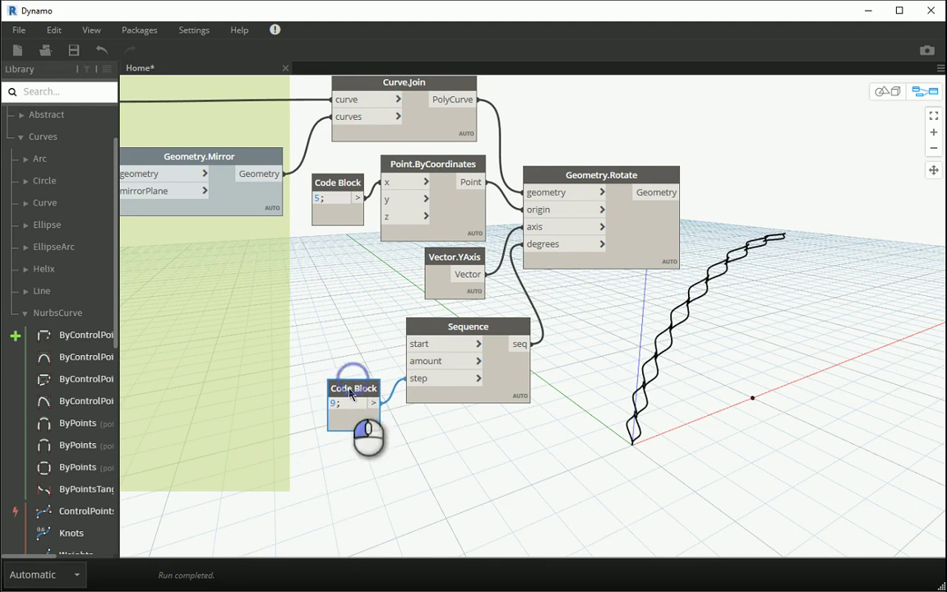
{"action": "double_click", "coordinate": [340, 343]}
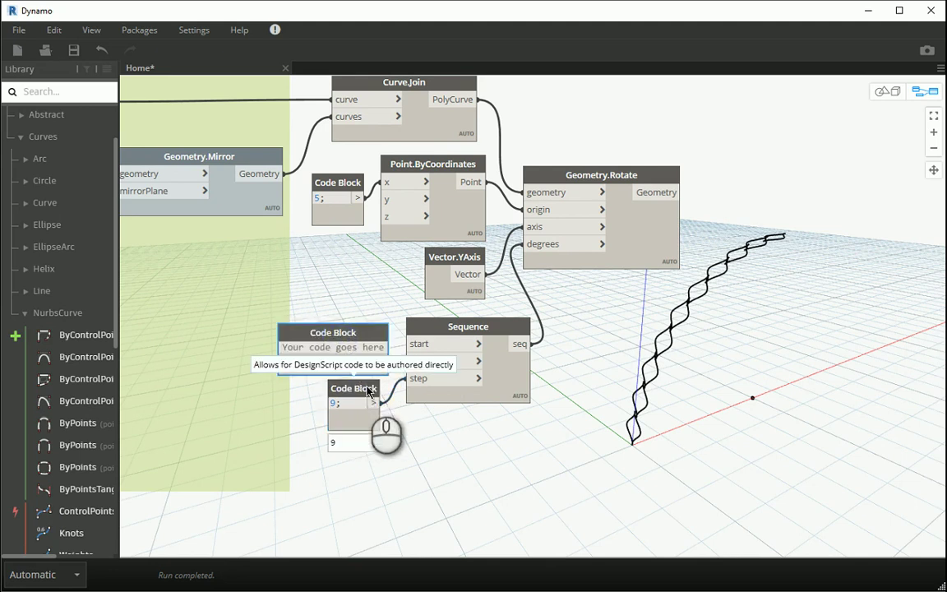
{"action": "type", "text": "18;"}
{"action": "left_click", "coordinate": [410, 464]}
{"action": "left_click", "coordinate": [318, 333]}
{"action": "left_click_drag", "start_coordinate": [318, 333], "coordinate": [407, 361]}
{"action": "left_click", "coordinate": [886, 91]}
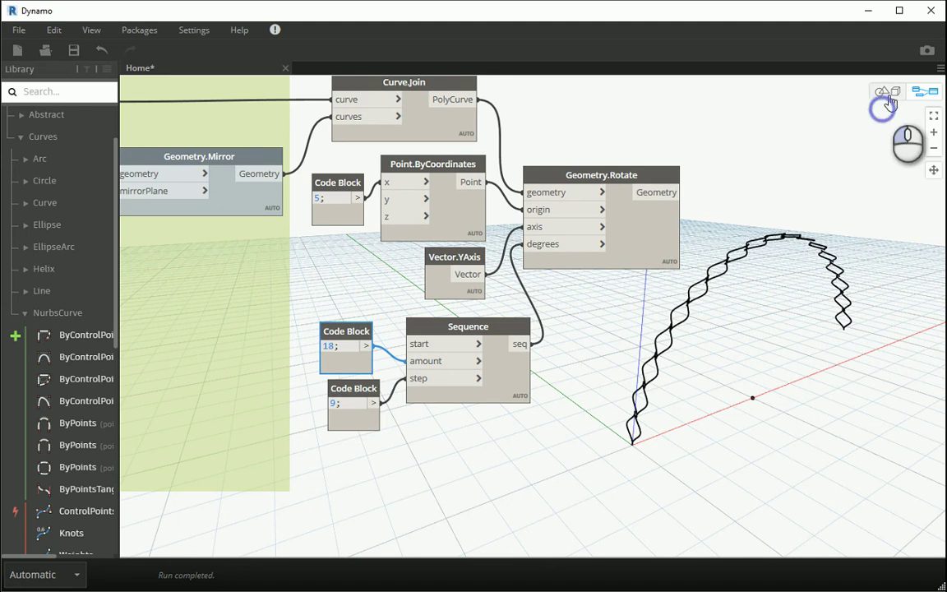
{"action": "right_click_drag", "start_coordinate": [841, 162], "coordinate": [851, 212]}
{"action": "right_click_drag", "start_coordinate": [887, 121], "coordinate": [856, 144]}
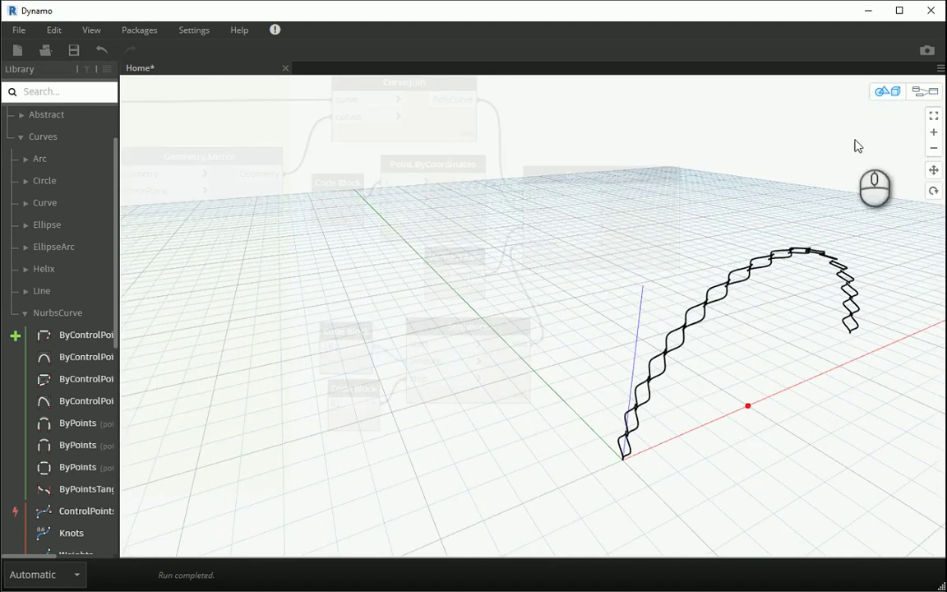
Set Sequence's amount to 20 and check the ends of the arch in 3D.
{"action": "key", "text": "ctrl+b"}
{"action": "type", "text": "20"}
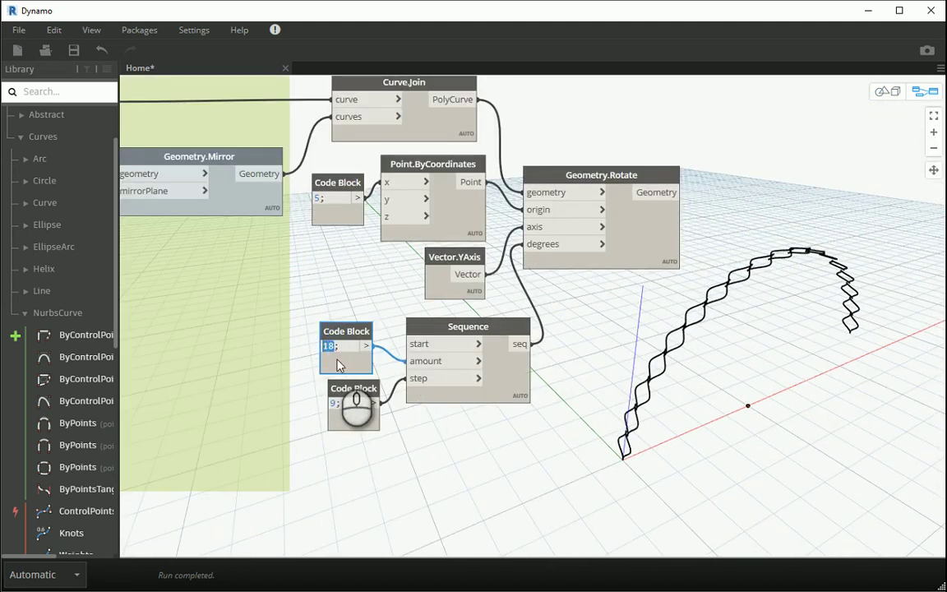
{"action": "left_click", "coordinate": [491, 440]}
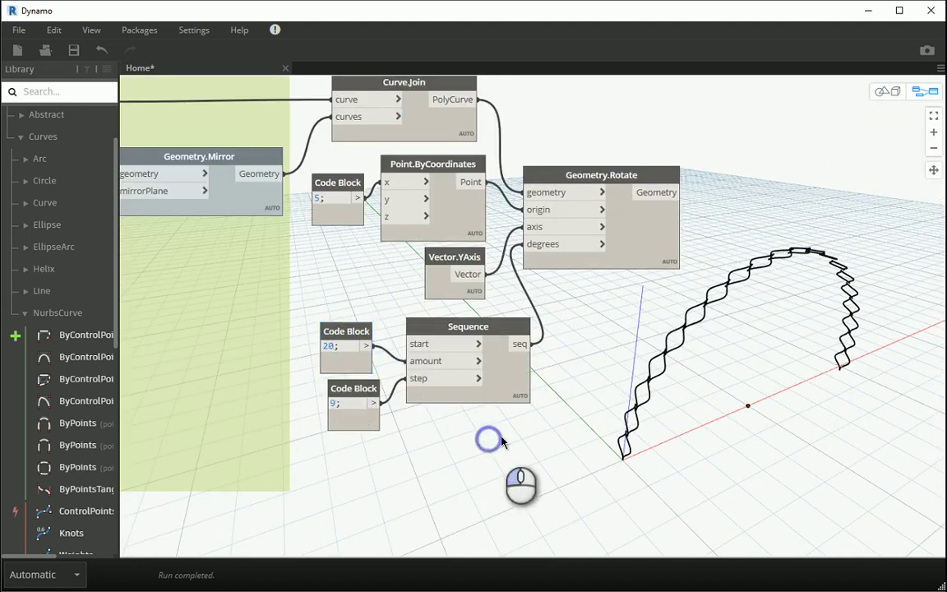
{"action": "left_click", "coordinate": [886, 99]}
{"action": "right_click_drag", "start_coordinate": [886, 103], "coordinate": [789, 293]}
{"action": "scroll", "coordinate": [600, 282], "scroll_direction": "down", "scroll_amount": 3}
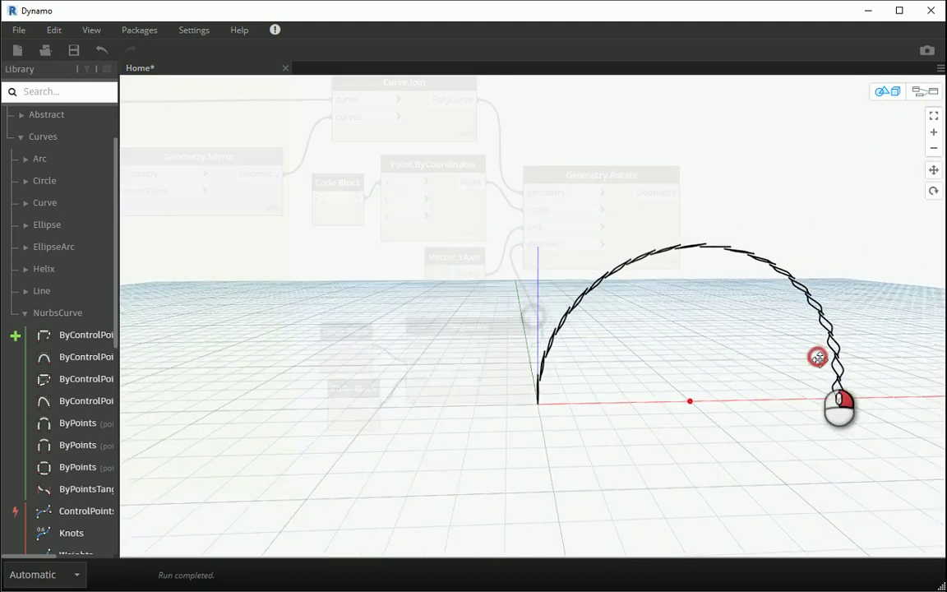
{"action": "left_click_drag", "start_coordinate": [818, 355], "coordinate": [838, 369]}
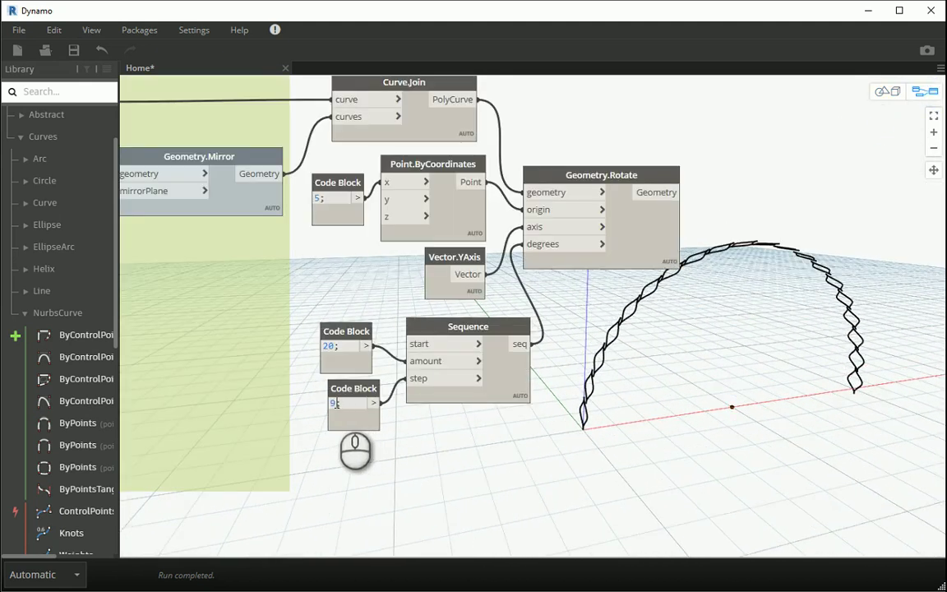
Set Sequence's step to 8.9 and check in 3D how the arch meets the X axis.
{"action": "left_click_drag", "start_coordinate": [335, 403], "coordinate": [314, 407]}
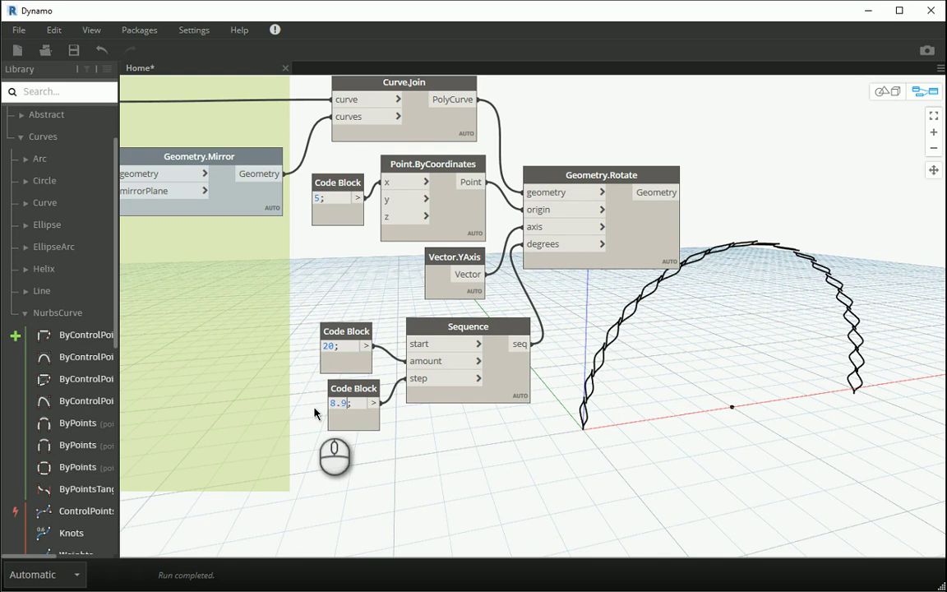
{"action": "left_click", "coordinate": [456, 491]}
{"action": "left_click", "coordinate": [886, 91]}
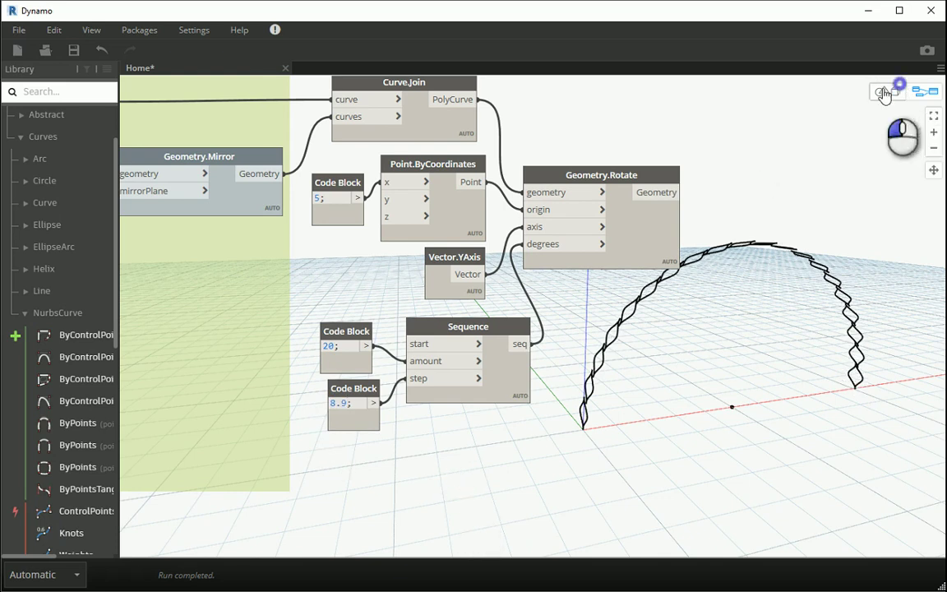
{"action": "right_click_drag", "start_coordinate": [818, 351], "coordinate": [844, 359]}
{"action": "left_click", "coordinate": [923, 91]}
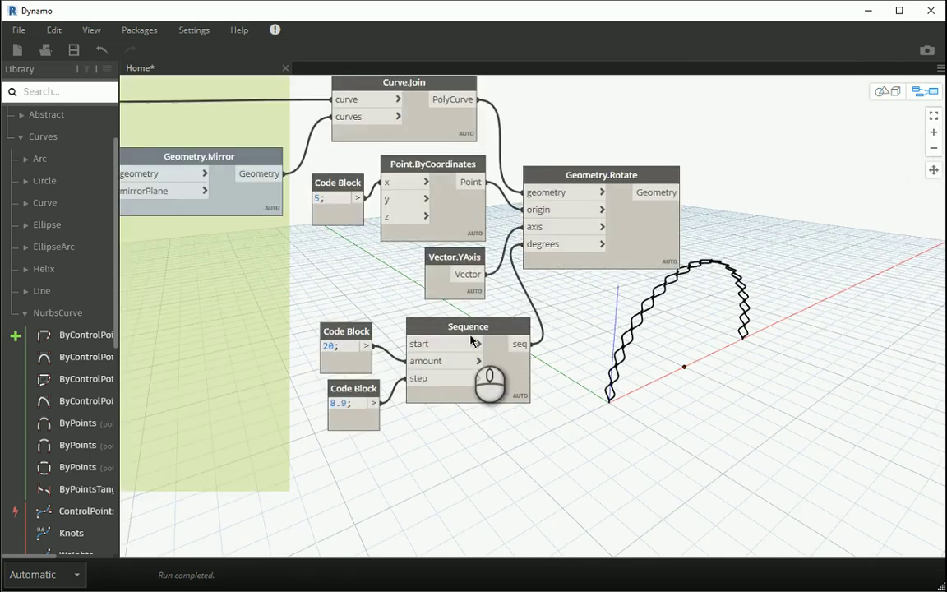
Space out the nodes around Geometry.Rotate, shifting Sequence with its code blocks, Geometry.Rotate itself, and the Curve.Join, point and vector group.
{"action": "left_click_drag", "start_coordinate": [469, 450], "coordinate": [352, 333]}
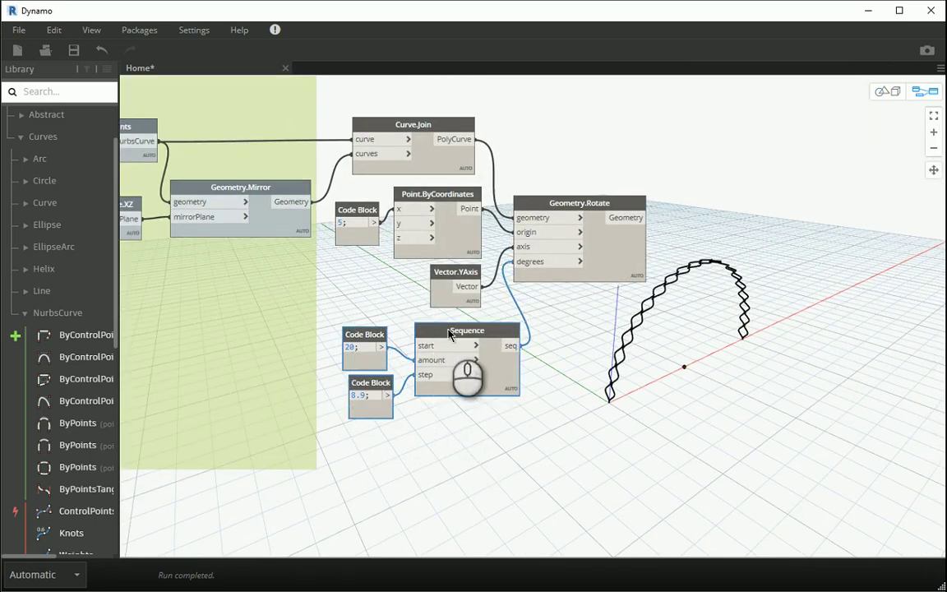
{"action": "left_click_drag", "start_coordinate": [446, 330], "coordinate": [429, 330]}
{"action": "left_click_drag", "start_coordinate": [566, 203], "coordinate": [582, 203]}
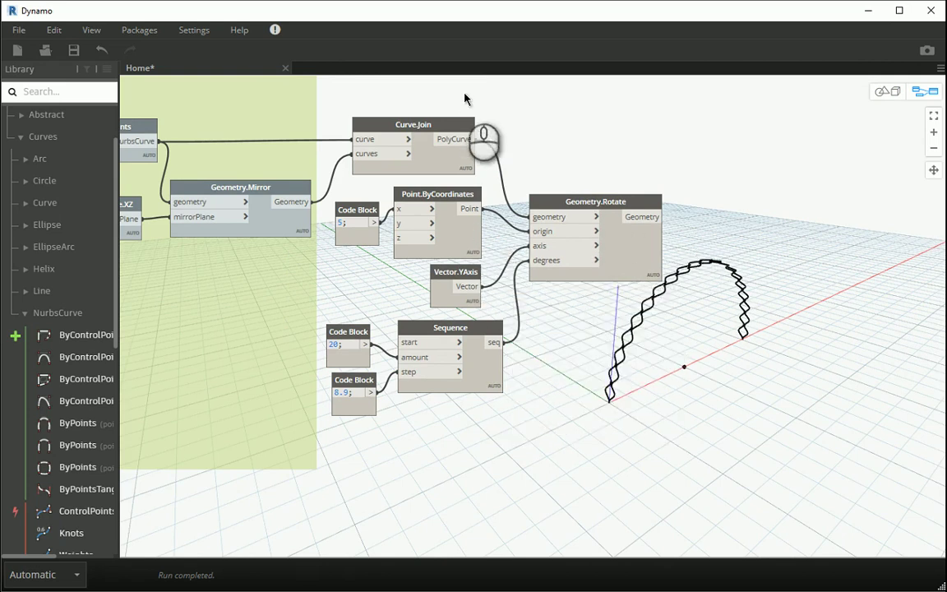
{"action": "left_click_drag", "start_coordinate": [464, 99], "coordinate": [378, 264]}
{"action": "left_click_drag", "start_coordinate": [434, 124], "coordinate": [450, 128]}
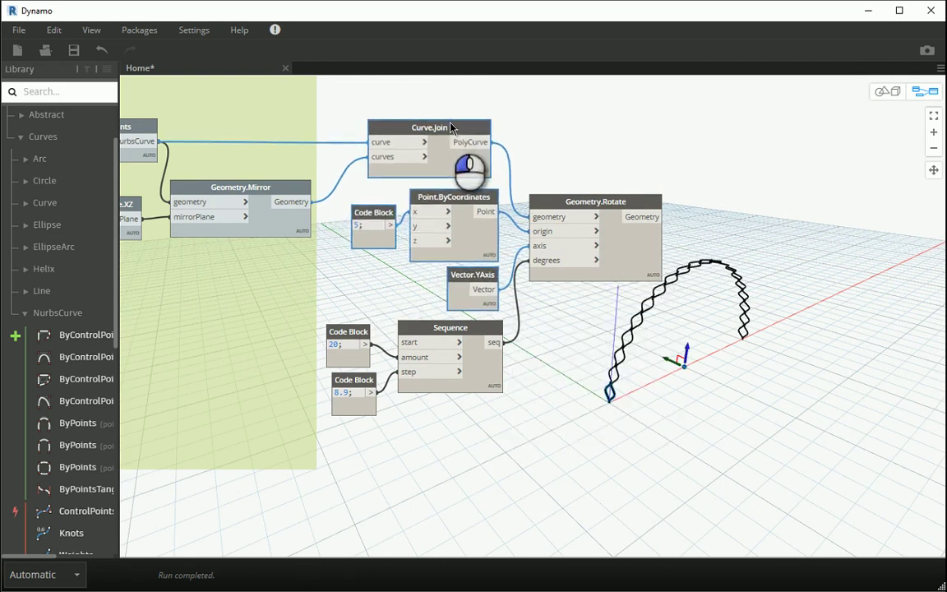
{"action": "left_click", "coordinate": [589, 158]}
Add a Curve.Extrude node of the distance variant and place it beside Geometry.Rotate.
{"action": "scroll", "coordinate": [619, 201], "scroll_direction": "up", "scroll_amount": 2}
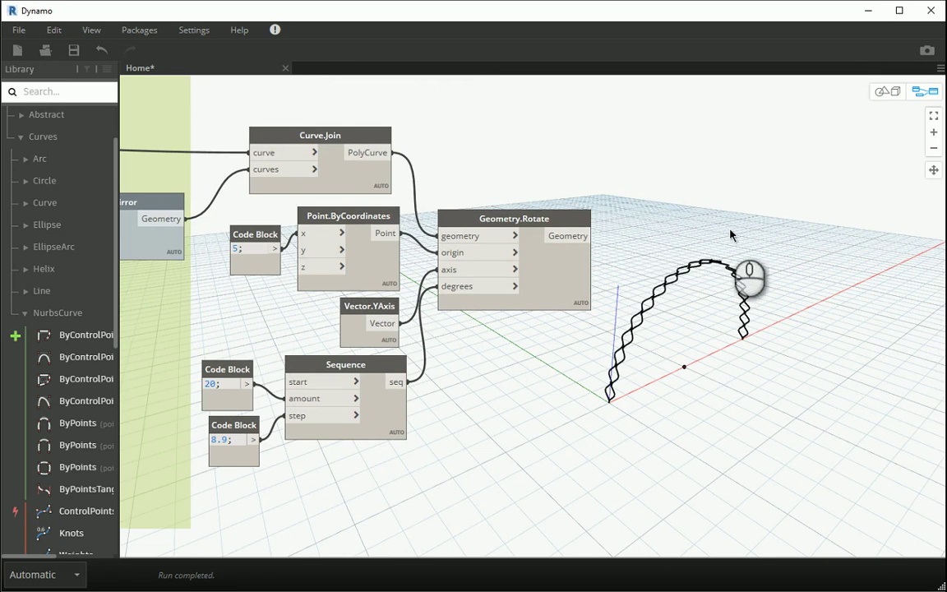
{"action": "right_click", "coordinate": [640, 205]}
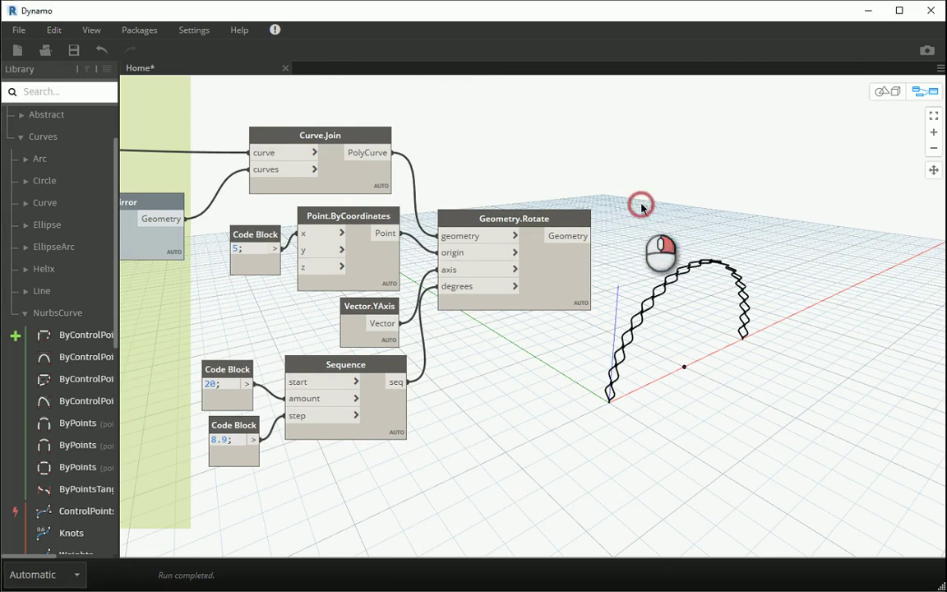
{"action": "type", "text": "extrude"}
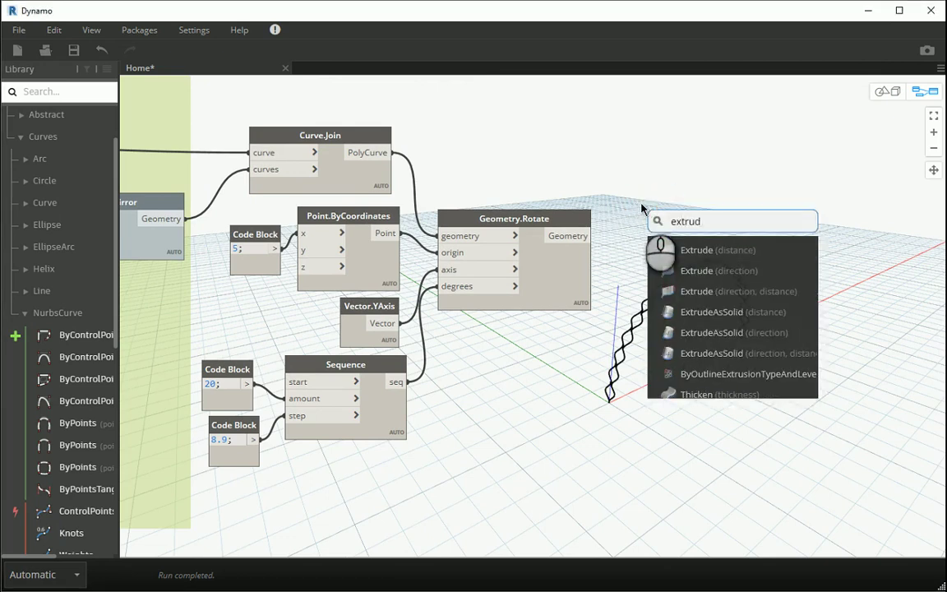
{"action": "left_click", "coordinate": [683, 249]}
{"action": "left_click_drag", "start_coordinate": [699, 263], "coordinate": [627, 268]}
Create a code block with 0.15 for Curve.Extrude's distance input and connect Geometry.Rotate's output to its curve input.
{"action": "double_click", "coordinate": [588, 332]}
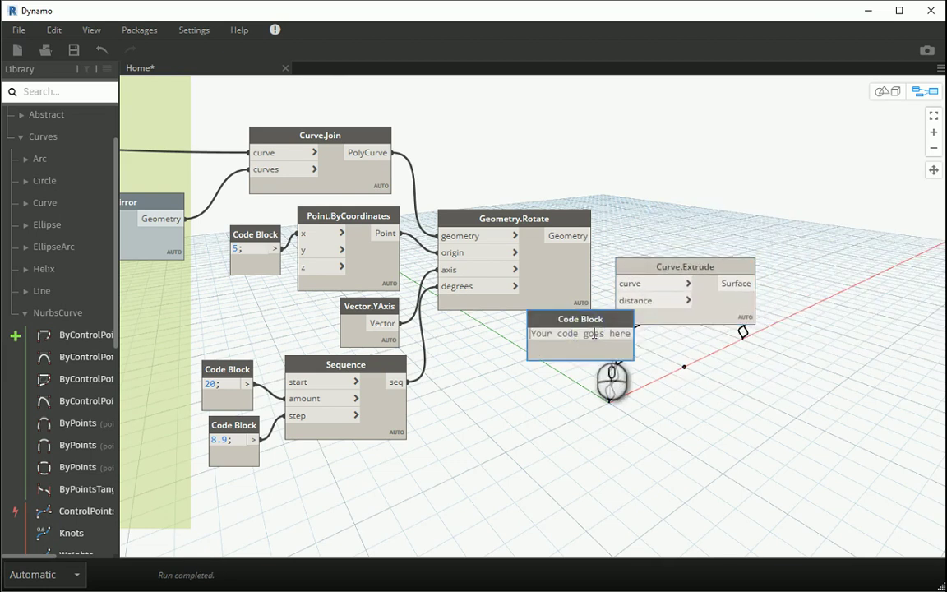
{"action": "type", "text": "0."}
{"action": "type", "text": "15"}
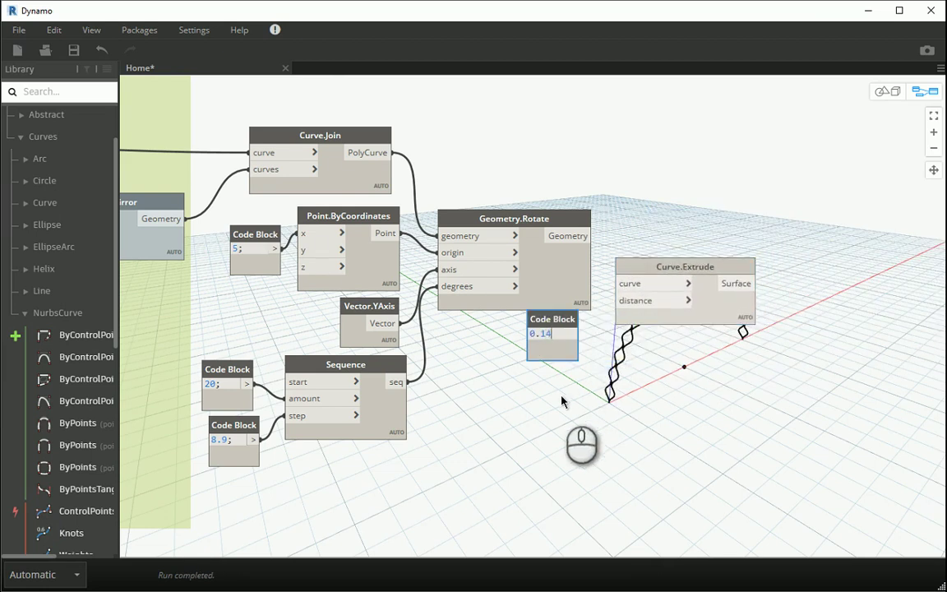
{"action": "left_click", "coordinate": [563, 397]}
{"action": "left_click_drag", "start_coordinate": [571, 333], "coordinate": [618, 301]}
{"action": "left_click_drag", "start_coordinate": [585, 236], "coordinate": [629, 285]}
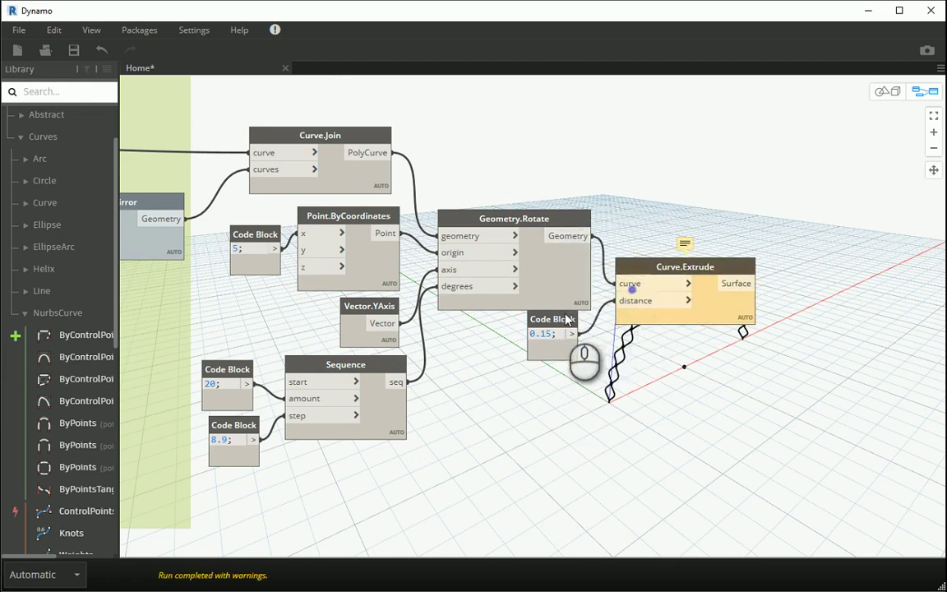
Check Geometry.Rotate's output preview and move Curve.Extrude with its code block away to make room for another node.
{"action": "left_click_drag", "start_coordinate": [568, 310], "coordinate": [577, 315]}
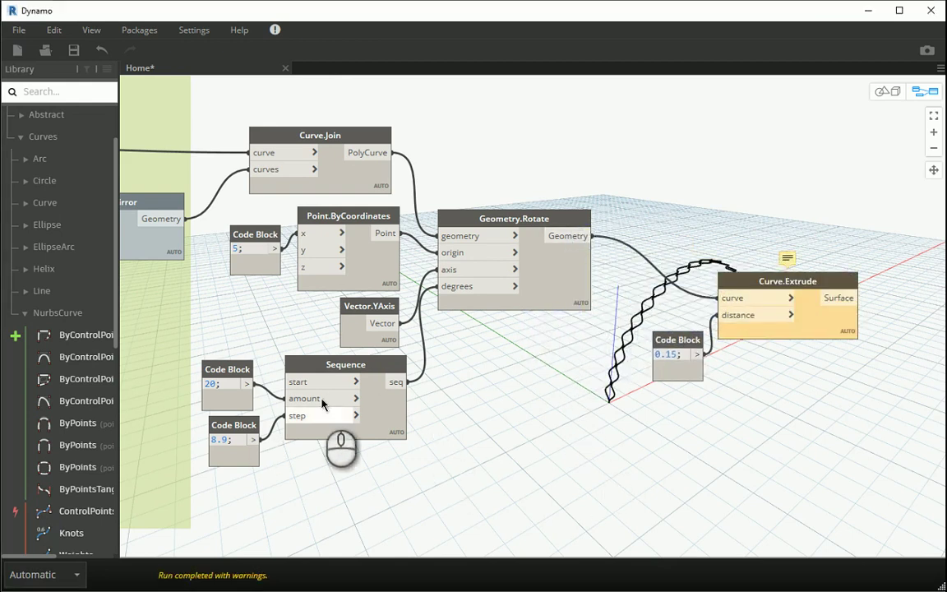
{"action": "mouse_move", "coordinate": [290, 369]}
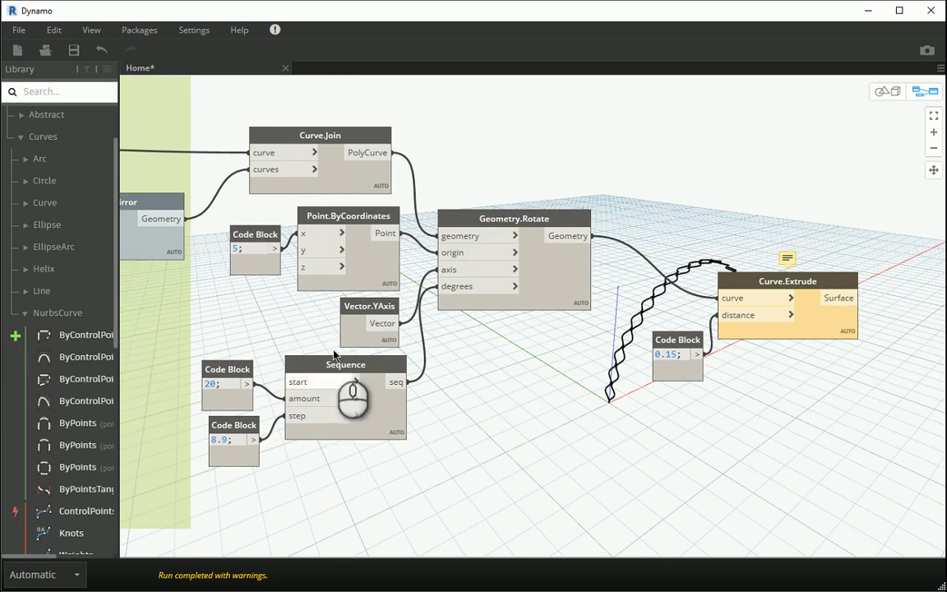
{"action": "mouse_move", "coordinate": [526, 233]}
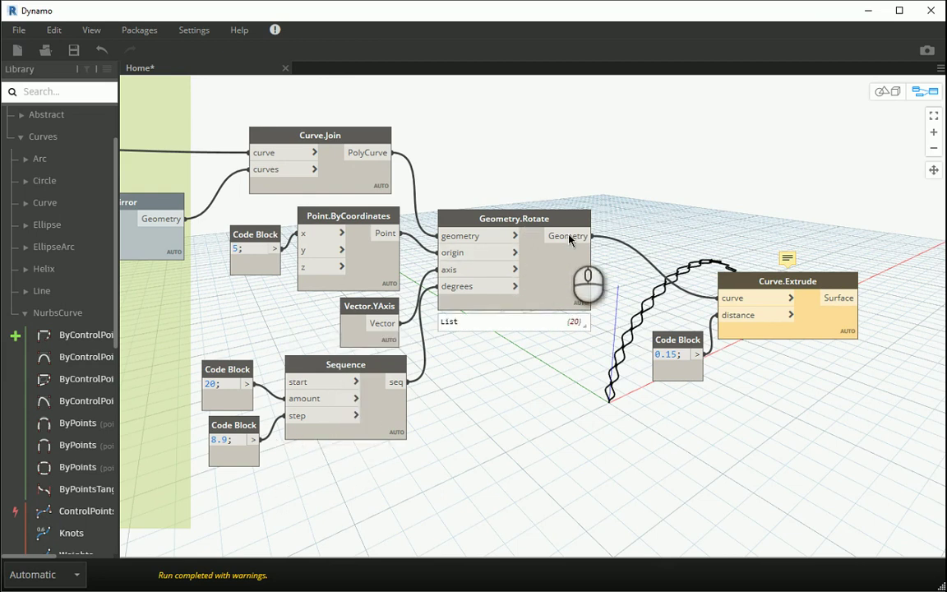
{"action": "left_click_drag", "start_coordinate": [706, 412], "coordinate": [689, 335]}
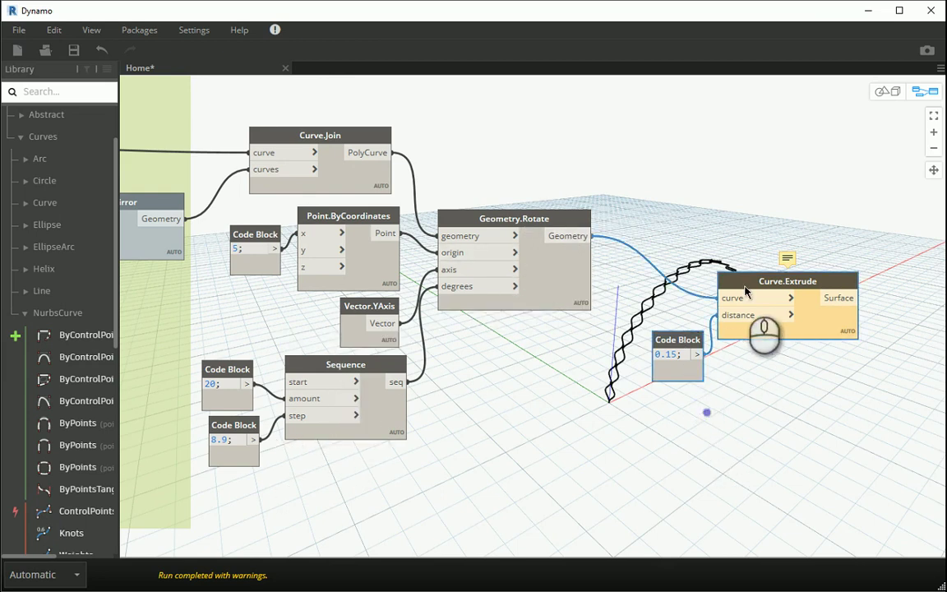
{"action": "left_click_drag", "start_coordinate": [746, 292], "coordinate": [830, 313]}
Insert a PolyCurve.Curves node between Geometry.Rotate and Curve.Extrude, wiring the rotated geometry into it and its curves into Extrude's curve input.
{"action": "right_click", "coordinate": [638, 207]}
{"action": "right_click", "coordinate": [638, 208]}
{"action": "type", "text": "p"}
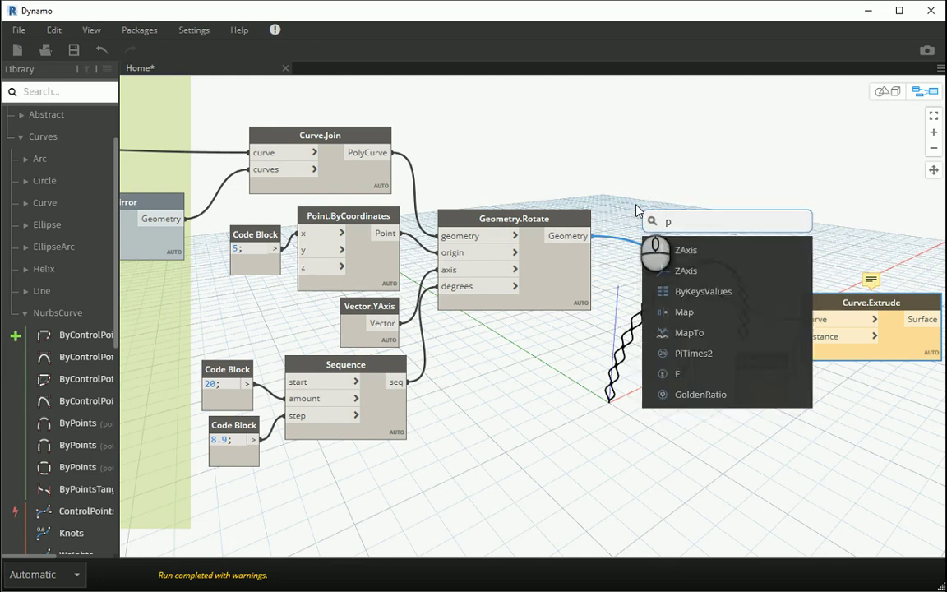
{"action": "type", "text": "olycurve"}
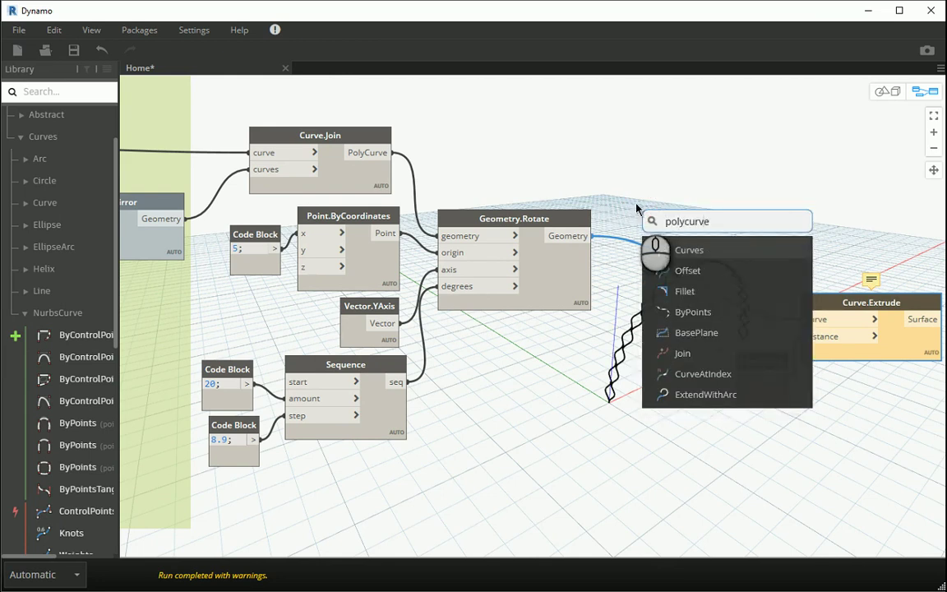
{"action": "left_click", "coordinate": [675, 250]}
{"action": "left_click_drag", "start_coordinate": [736, 261], "coordinate": [672, 216]}
{"action": "left_click", "coordinate": [585, 236]}
{"action": "left_click", "coordinate": [739, 232]}
{"action": "left_click", "coordinate": [805, 319]}
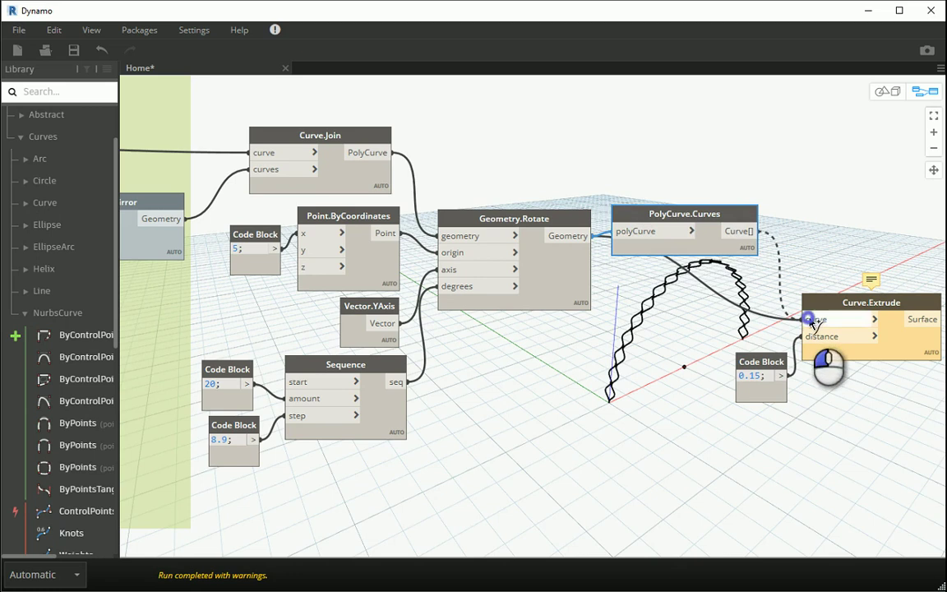
{"action": "left_click_drag", "start_coordinate": [755, 362], "coordinate": [748, 353]}
Check the extruded arch in 3D and set Curve.Extrude's distance to 0.05.
{"action": "left_click", "coordinate": [873, 90]}
{"action": "scroll", "coordinate": [678, 309], "scroll_direction": "up", "scroll_amount": 3}
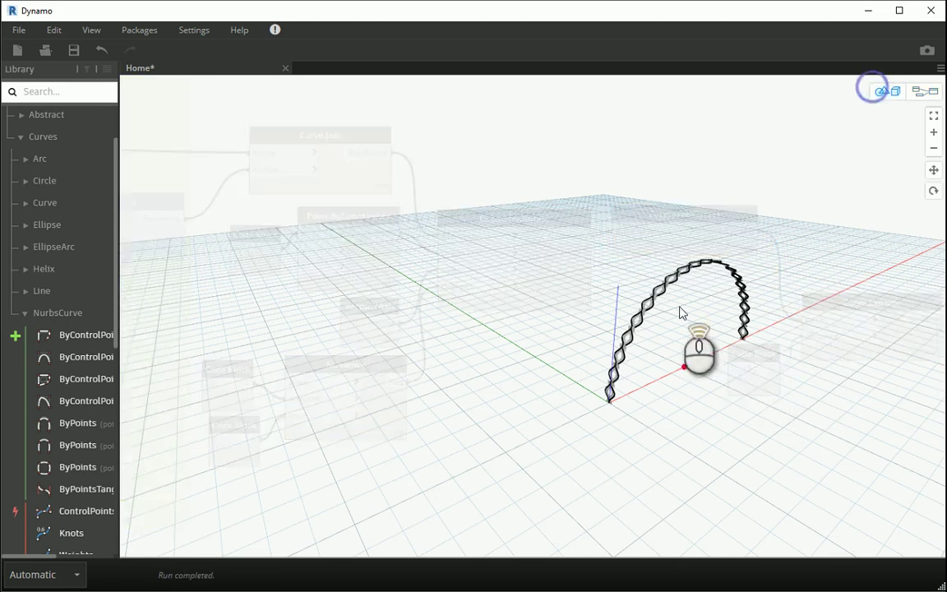
{"action": "middle_click_drag", "start_coordinate": [702, 361], "coordinate": [624, 322]}
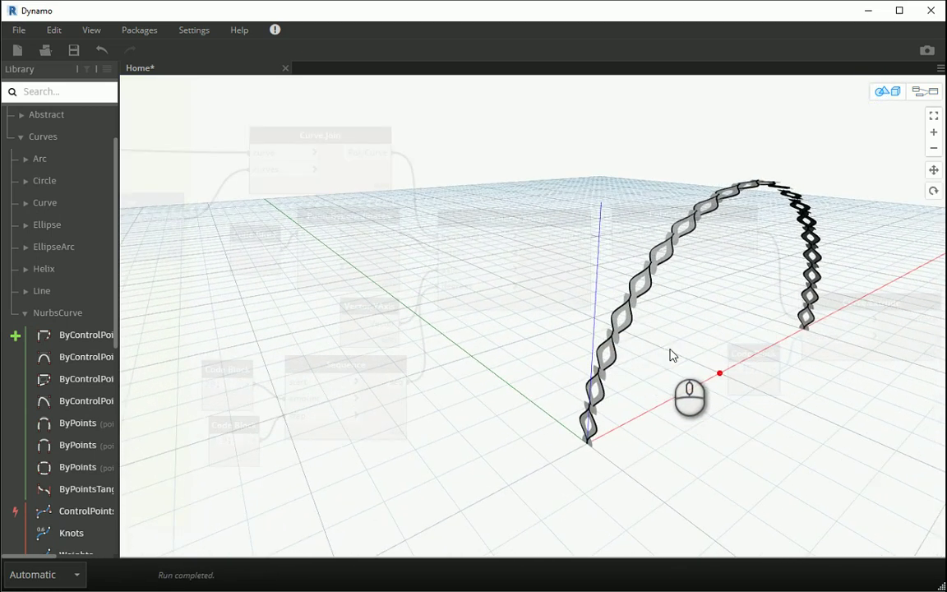
{"action": "left_click", "coordinate": [924, 91]}
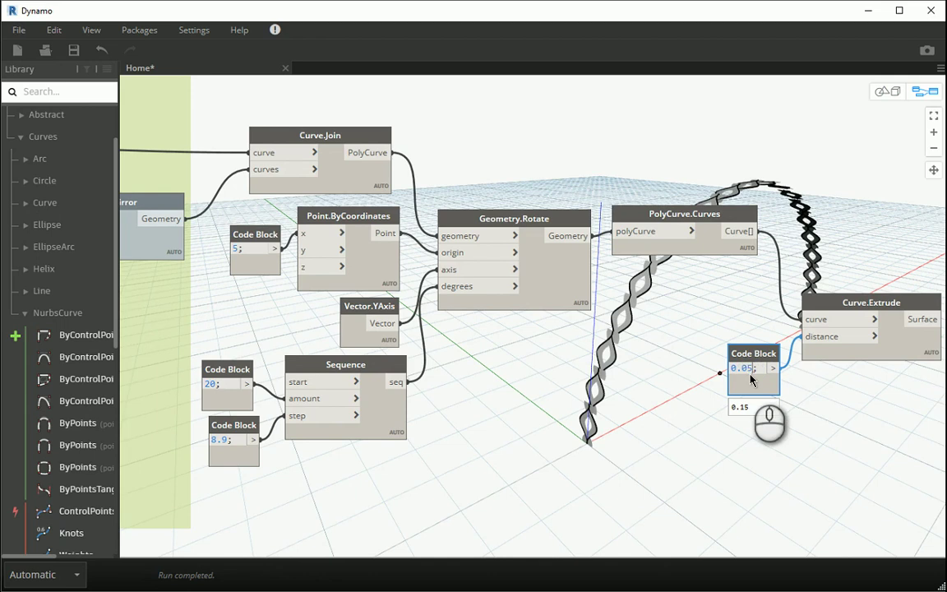
{"action": "left_click", "coordinate": [737, 447]}
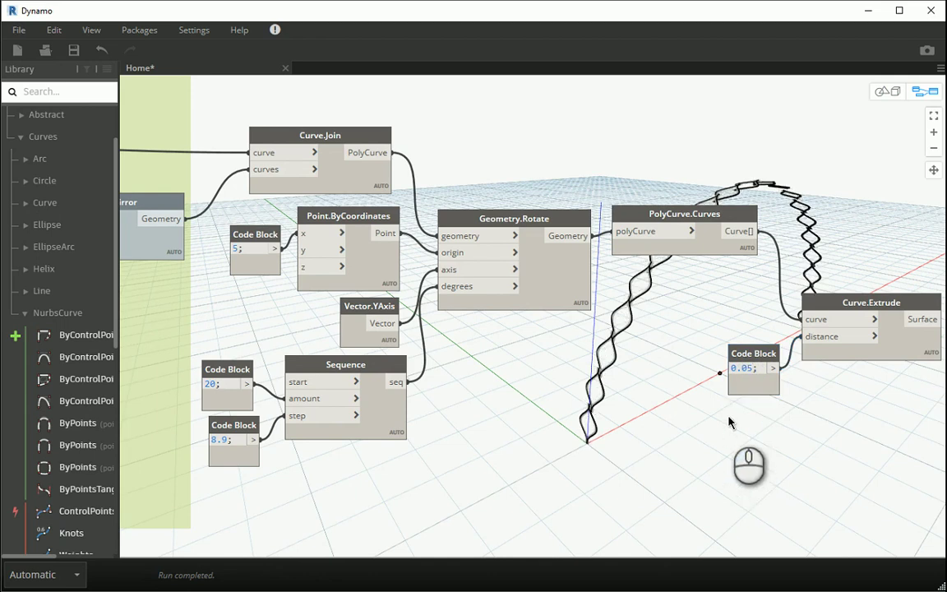
Move Curve.Extrude and its distance code block closer to PolyCurve.Curves.
{"action": "scroll", "coordinate": [536, 254], "scroll_direction": "down", "scroll_amount": 2}
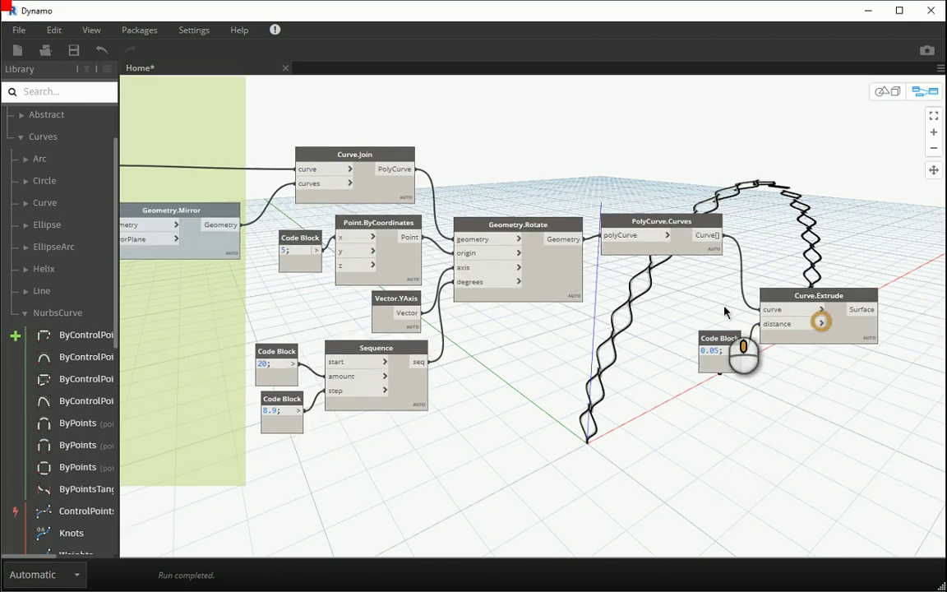
{"action": "middle_click_drag", "start_coordinate": [724, 305], "coordinate": [491, 268]}
{"action": "left_click_drag", "start_coordinate": [580, 332], "coordinate": [475, 267]}
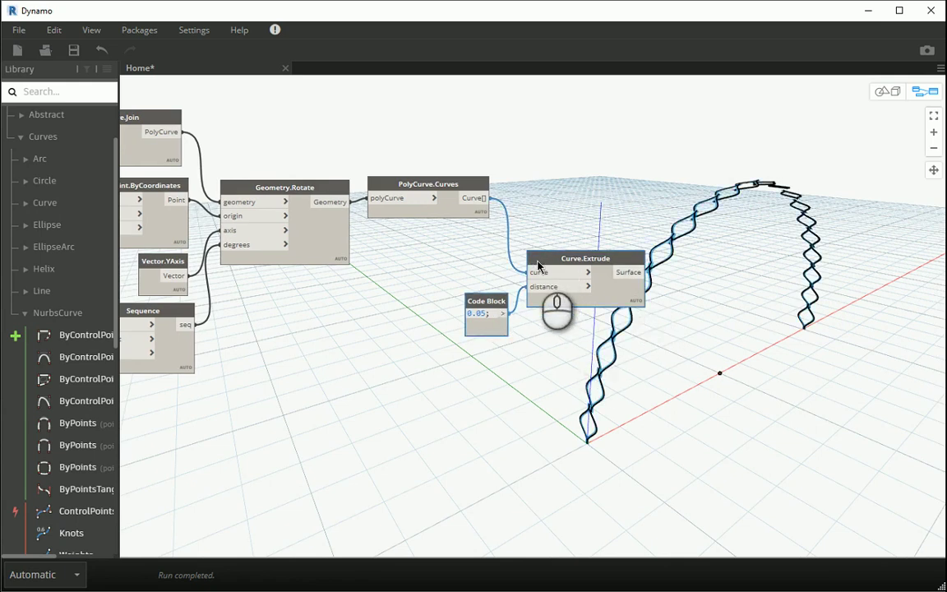
{"action": "left_click_drag", "start_coordinate": [540, 265], "coordinate": [512, 231]}
Add a Surface.Thicken node of the thickness variant beside Curve.Extrude and connect Extrude's Surface output to its surface input.
{"action": "right_click", "coordinate": [641, 232]}
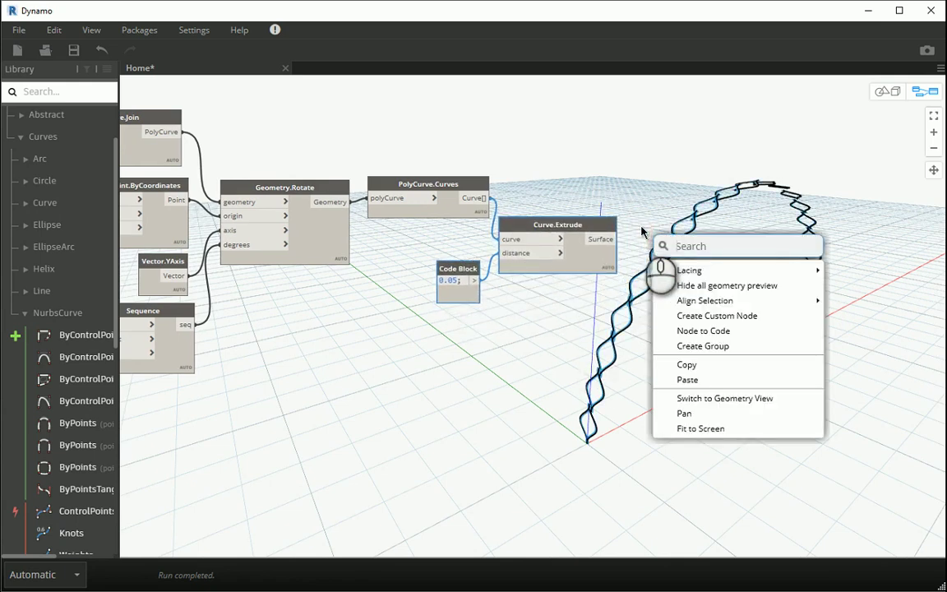
{"action": "type", "text": "thicken"}
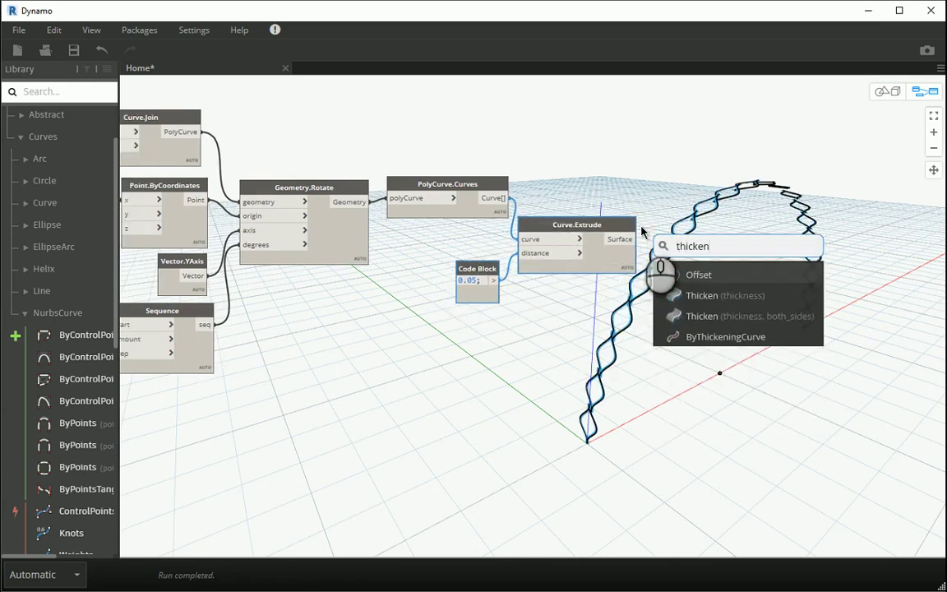
{"action": "left_click", "coordinate": [702, 300]}
{"action": "left_click_drag", "start_coordinate": [735, 303], "coordinate": [705, 238]}
{"action": "left_click_drag", "start_coordinate": [629, 239], "coordinate": [690, 258]}
{"action": "left_click", "coordinate": [646, 305]}
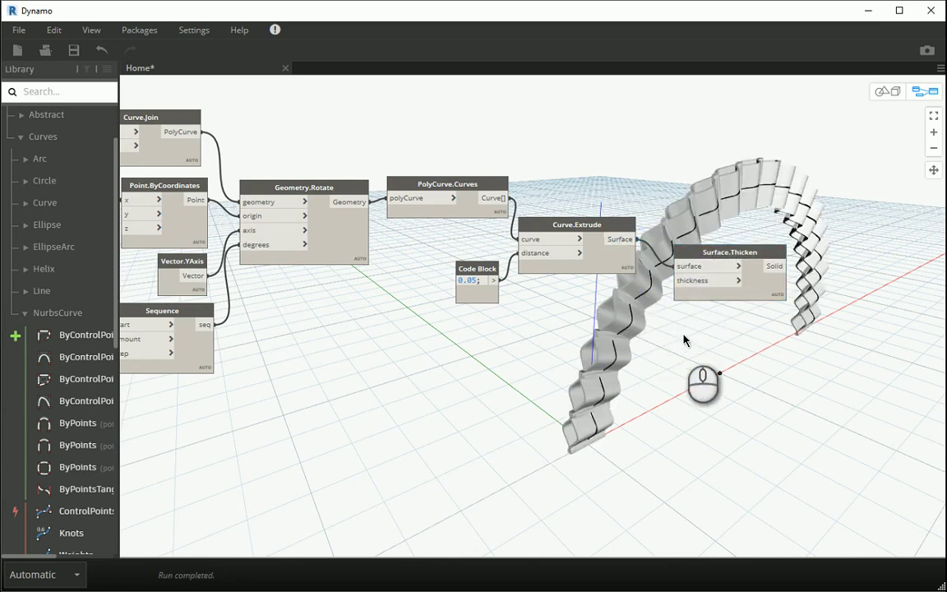
Inspect the thickened arch in 3D, create a code block with 0.1 and connect it to Surface.Thicken's thickness input.
{"action": "left_click", "coordinate": [886, 92]}
{"action": "right_click_drag", "start_coordinate": [650, 361], "coordinate": [862, 174]}
{"action": "left_click", "coordinate": [918, 92]}
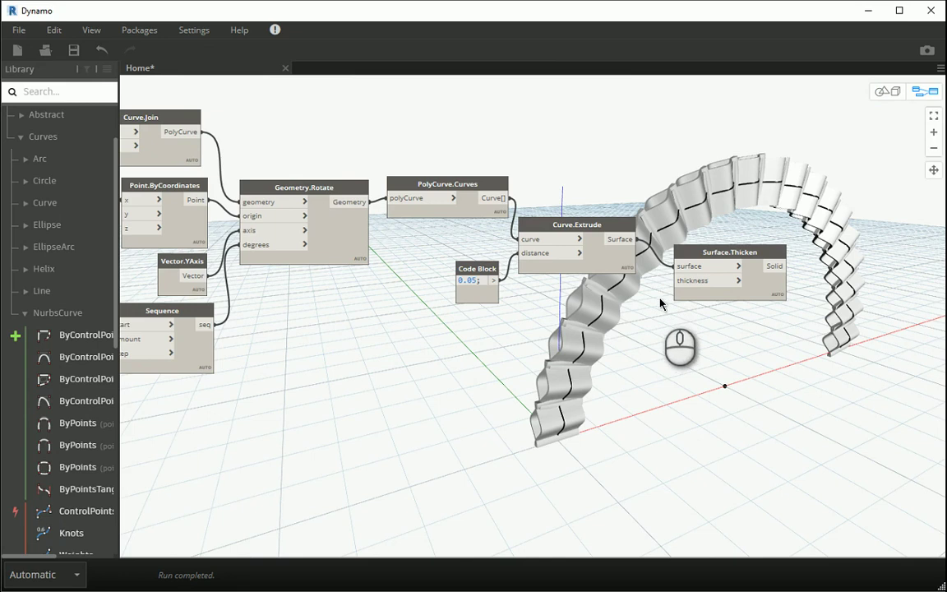
{"action": "double_click", "coordinate": [657, 309]}
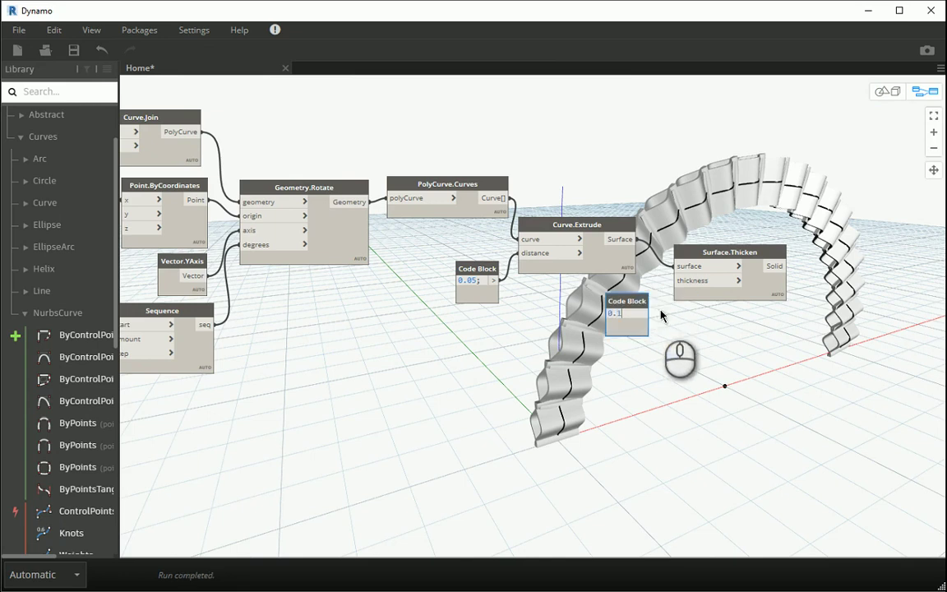
{"action": "type", "text": "0.1"}
{"action": "left_click_drag", "start_coordinate": [644, 313], "coordinate": [697, 280]}
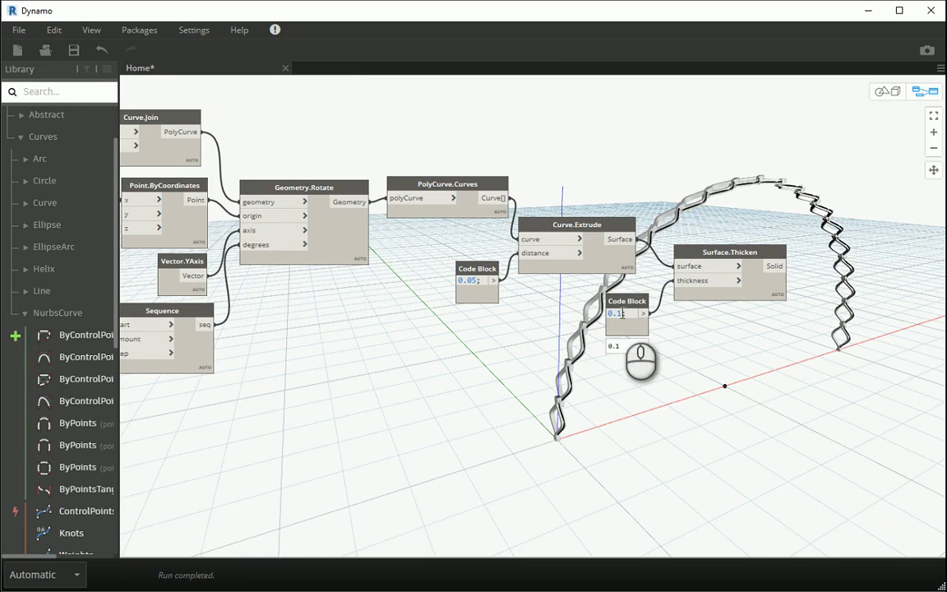
Set Surface.Thicken's thickness to 0.2 and check the arch in 3D.
{"action": "left_click", "coordinate": [664, 361]}
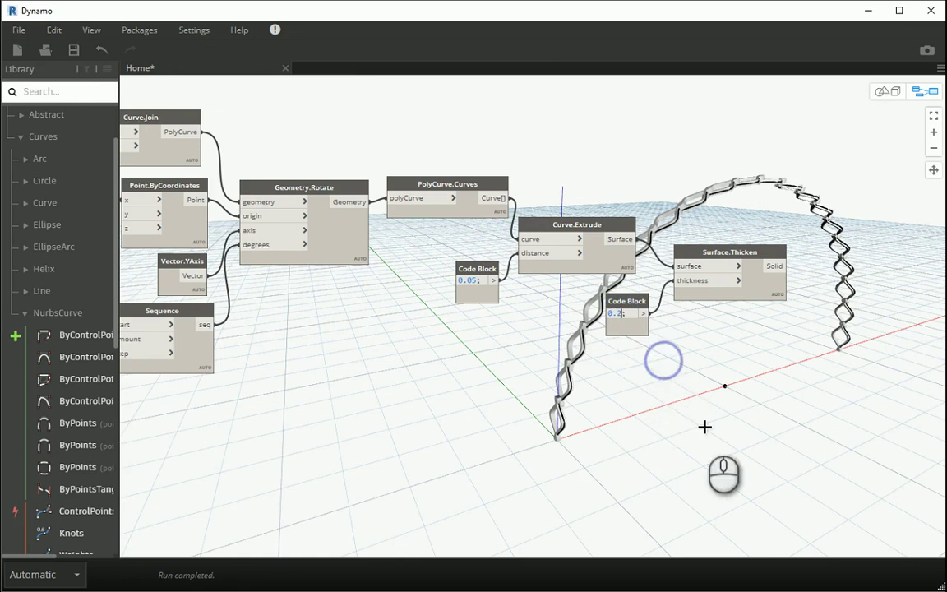
{"action": "left_click", "coordinate": [869, 89]}
{"action": "right_click_drag", "start_coordinate": [633, 302], "coordinate": [658, 301]}
{"action": "left_click", "coordinate": [921, 91]}
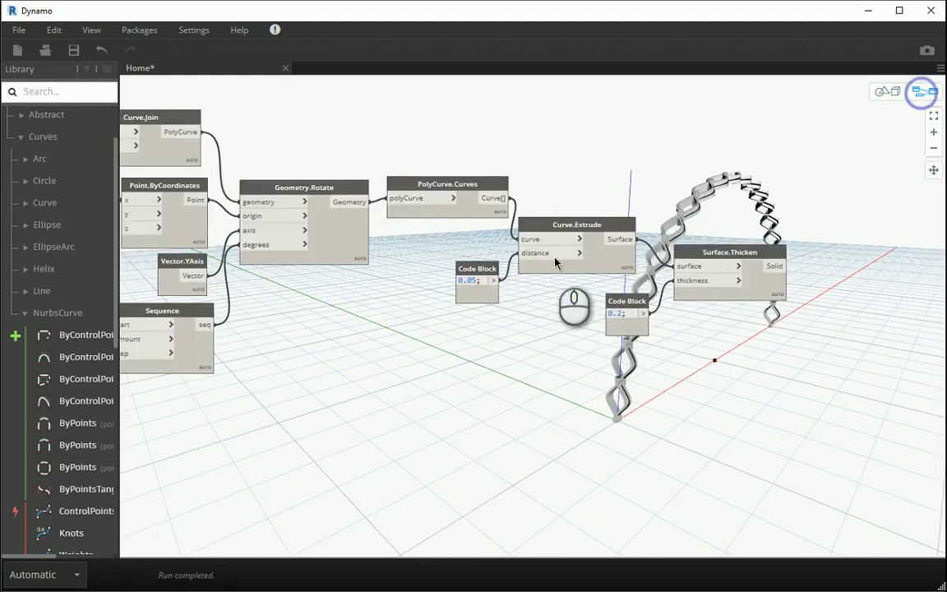
Examine Surface.Thicken's output list and move the node with its thickness code block slightly closer to Curve.Extrude.
{"action": "scroll", "coordinate": [555, 257], "scroll_direction": "down", "scroll_amount": 3}
{"action": "middle_click_drag", "start_coordinate": [600, 262], "coordinate": [511, 253]}
{"action": "scroll", "coordinate": [588, 253], "scroll_direction": "up", "scroll_amount": 3}
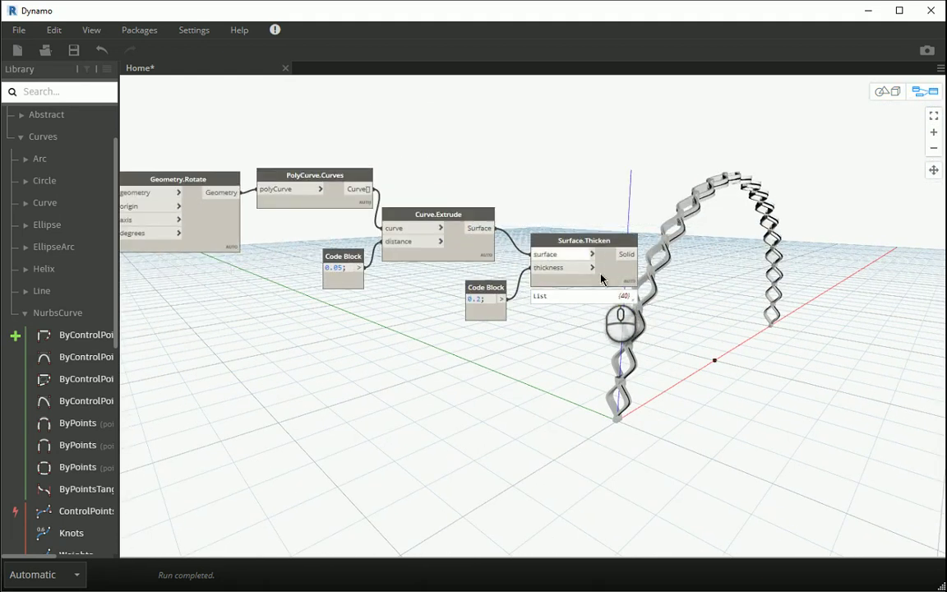
{"action": "mouse_move", "coordinate": [632, 300]}
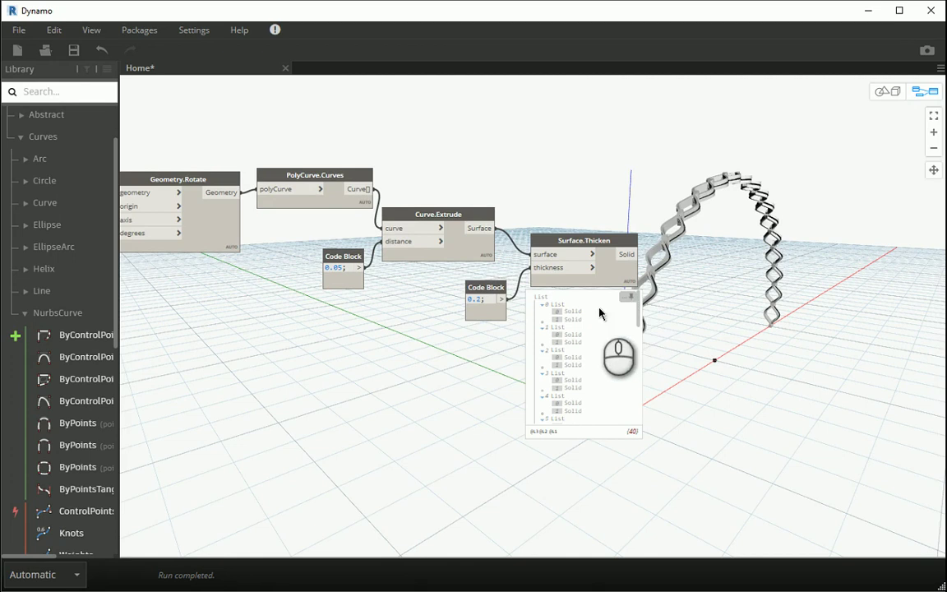
{"action": "left_click_drag", "start_coordinate": [579, 324], "coordinate": [472, 282]}
{"action": "left_click_drag", "start_coordinate": [535, 240], "coordinate": [521, 240]}
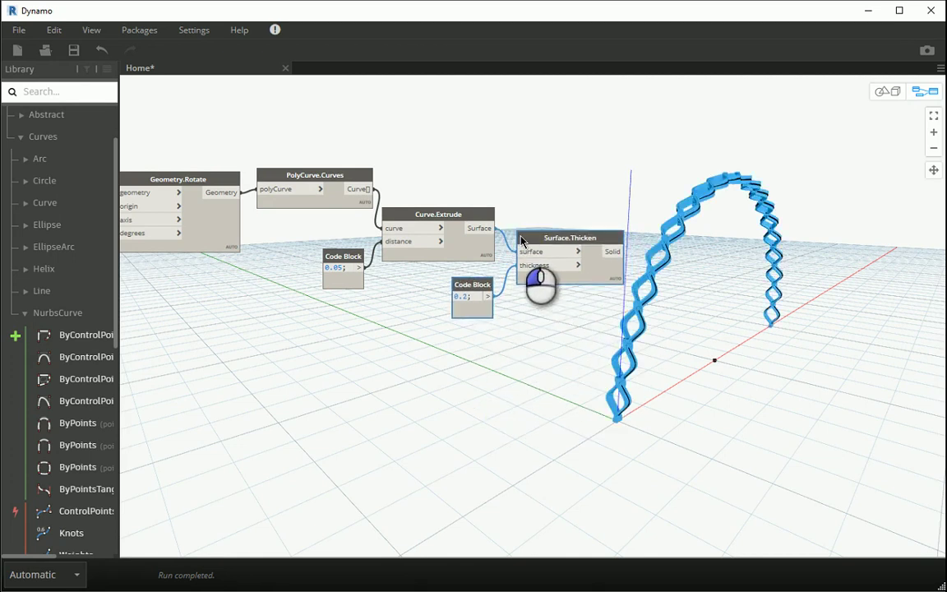
{"action": "left_click", "coordinate": [524, 302]}
Add a List.Flatten node beside Surface.Thicken and connect Thicken's Solid output to its list input.
{"action": "middle_click_drag", "start_coordinate": [552, 276], "coordinate": [430, 281]}
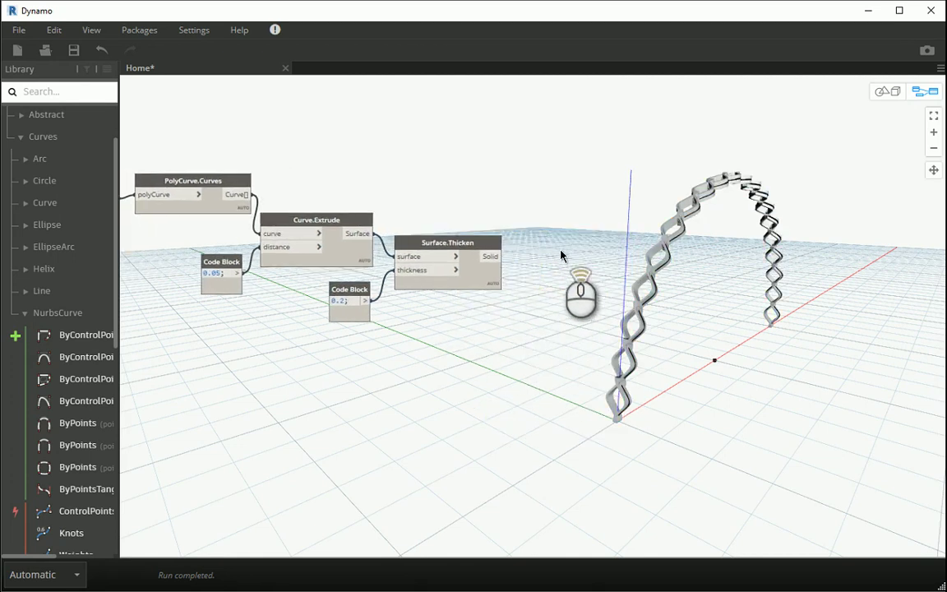
{"action": "scroll", "coordinate": [560, 256], "scroll_direction": "up", "scroll_amount": 3}
{"action": "right_click", "coordinate": [532, 261]}
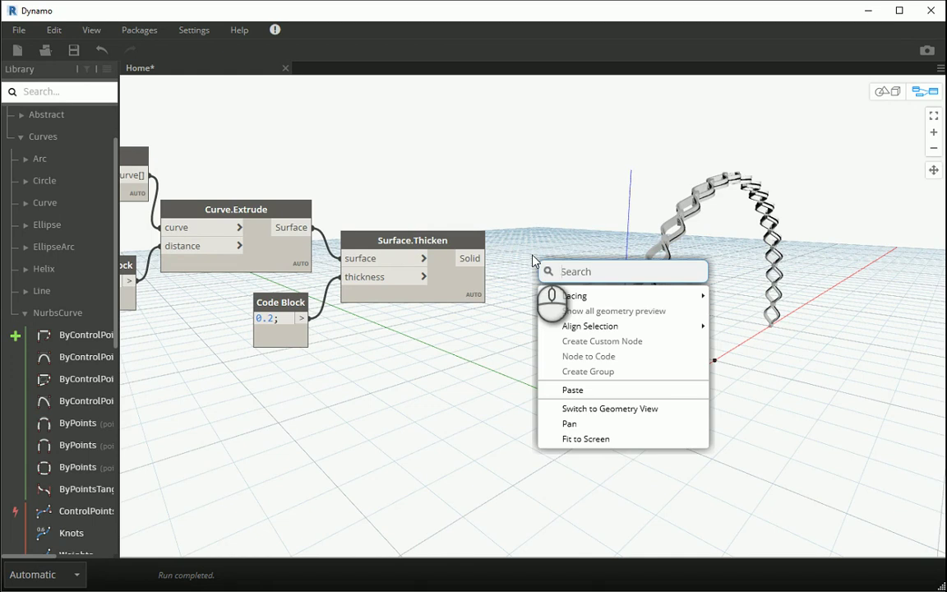
{"action": "type", "text": "flatten"}
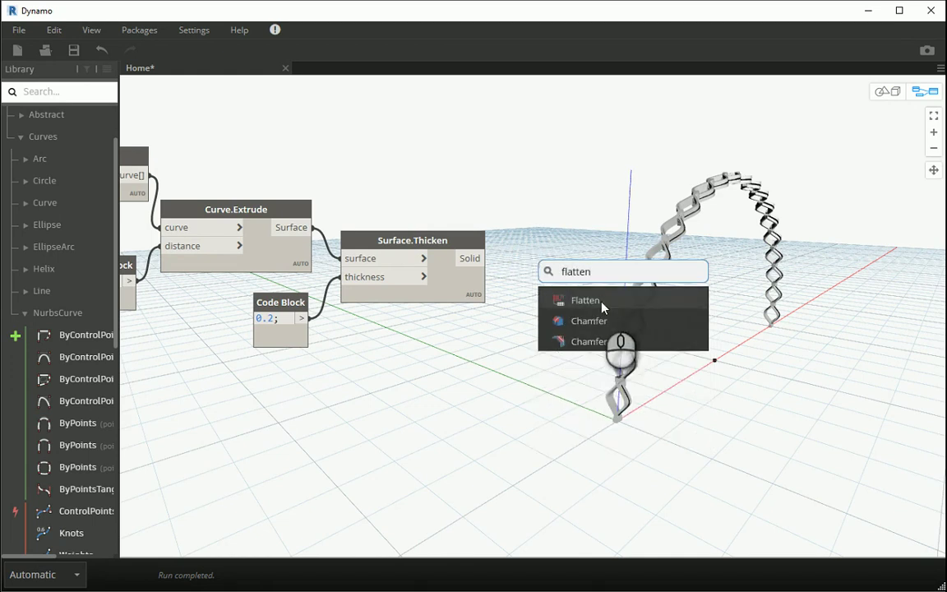
{"action": "left_click", "coordinate": [602, 307]}
{"action": "left_click_drag", "start_coordinate": [605, 312], "coordinate": [530, 273]}
Compare the output lists of Surface.Thicken and List.Flatten, and move List.Flatten closer to Surface.Thicken.
{"action": "left_click", "coordinate": [473, 309]}
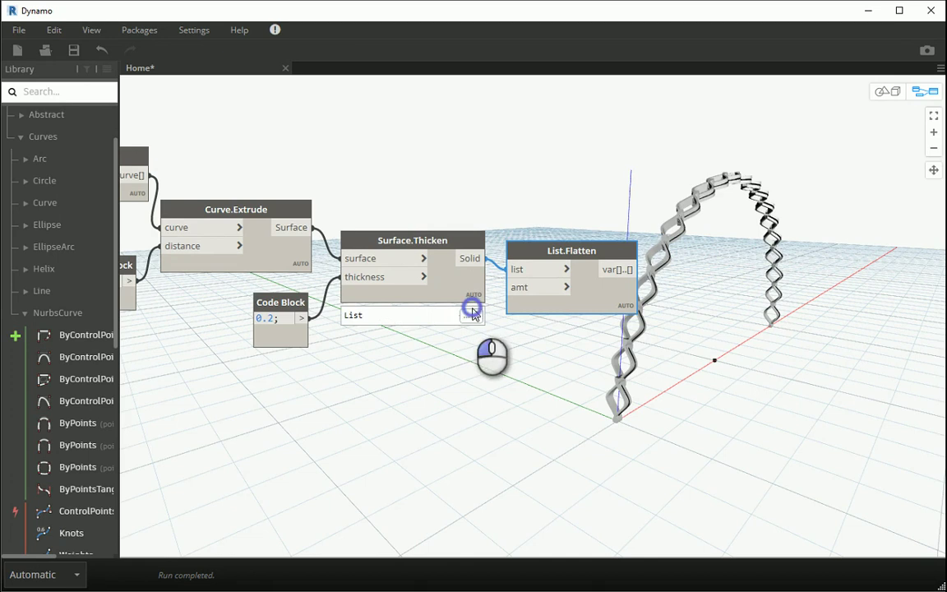
{"action": "left_click", "coordinate": [620, 325]}
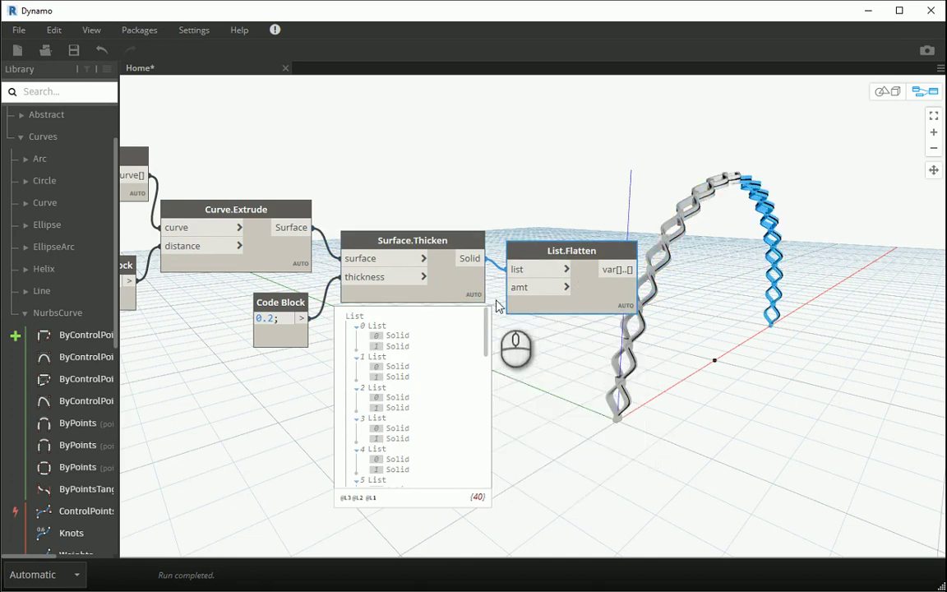
{"action": "left_click", "coordinate": [416, 240]}
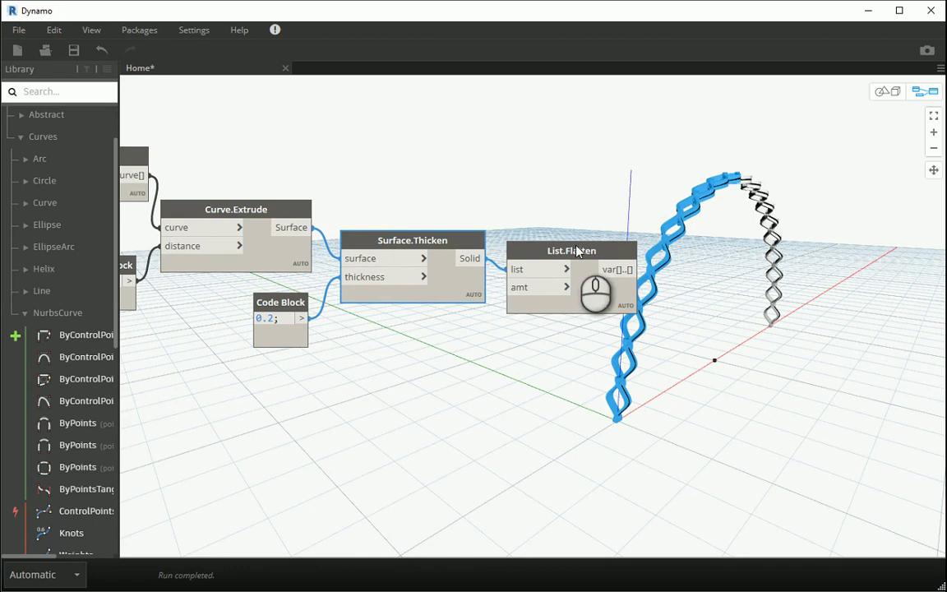
{"action": "left_click_drag", "start_coordinate": [577, 250], "coordinate": [558, 234]}
{"action": "left_click", "coordinate": [533, 341]}
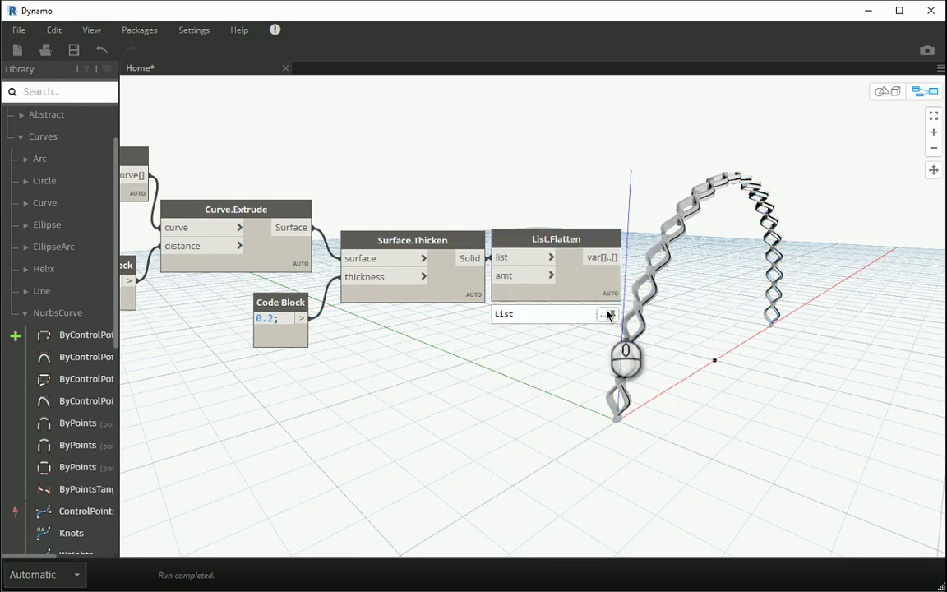
{"action": "mouse_move", "coordinate": [608, 315]}
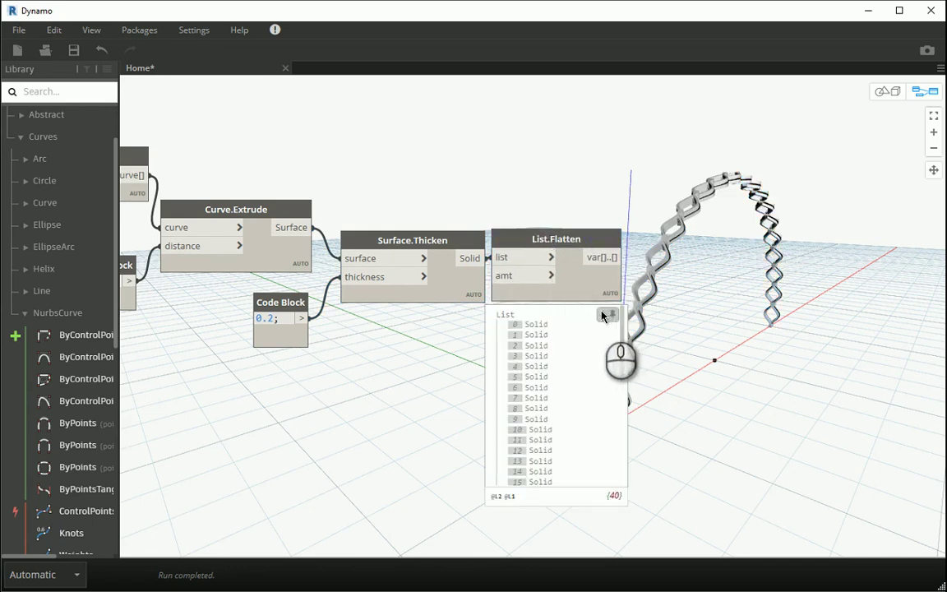
{"action": "left_click_drag", "start_coordinate": [568, 238], "coordinate": [575, 246]}
Add a Solid.ByUnion node, connect List.Flatten's output to its solids input and place it close beside List.Flatten.
{"action": "middle_click_drag", "start_coordinate": [602, 258], "coordinate": [479, 243]}
{"action": "left_click_drag", "start_coordinate": [515, 246], "coordinate": [551, 251]}
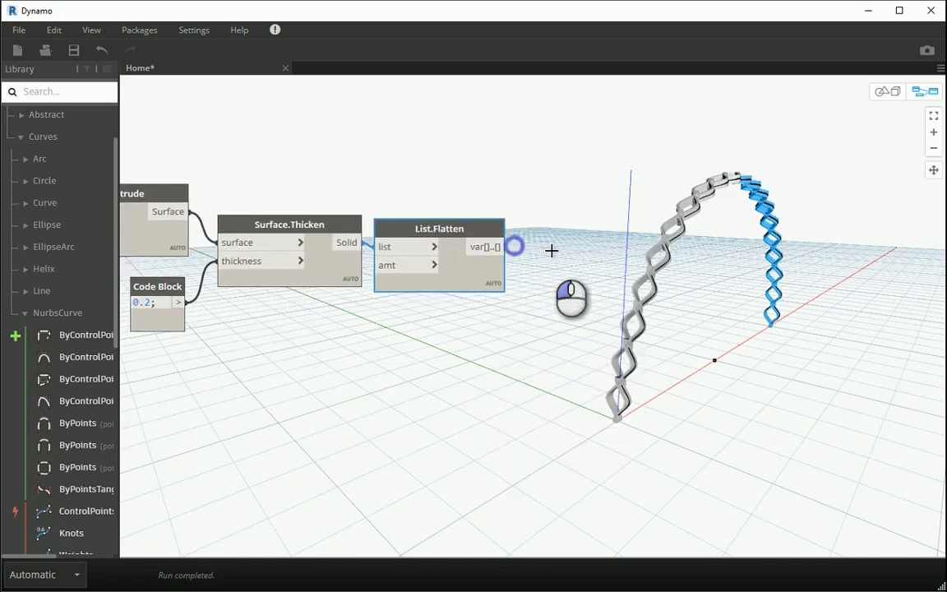
{"action": "left_click", "coordinate": [551, 250]}
{"action": "right_click", "coordinate": [552, 254]}
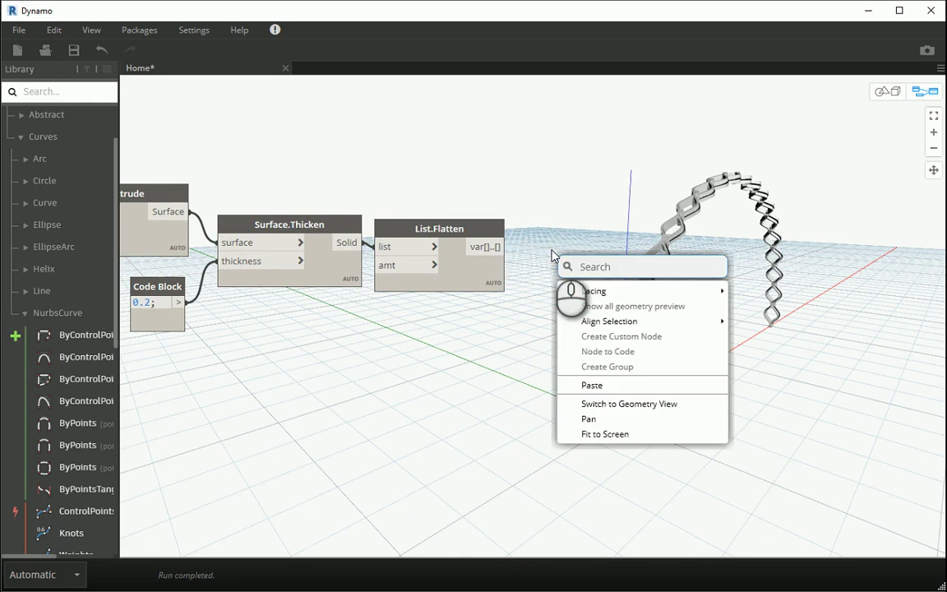
{"action": "type", "text": "union"}
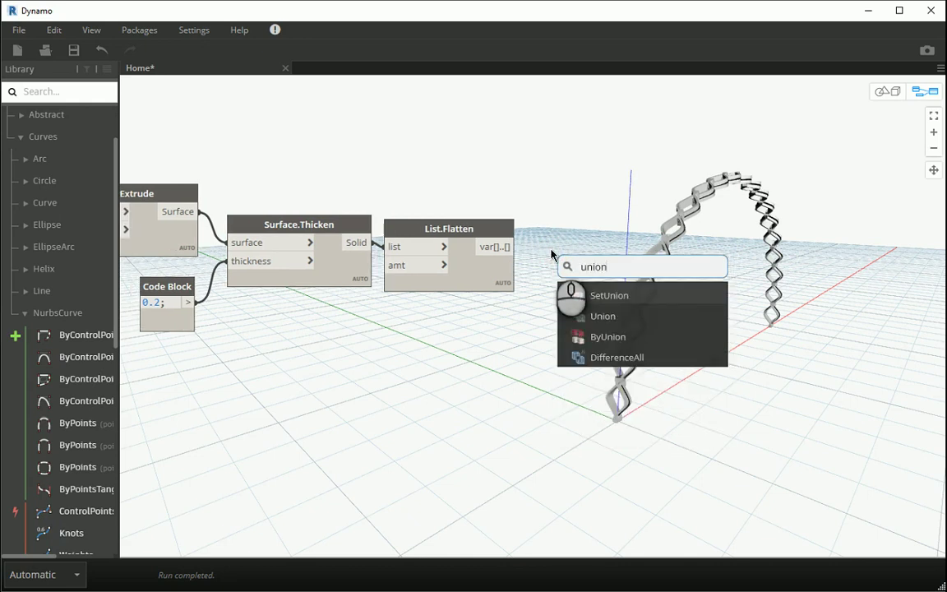
{"action": "left_click", "coordinate": [607, 337]}
{"action": "left_click_drag", "start_coordinate": [650, 352], "coordinate": [535, 247]}
{"action": "left_click", "coordinate": [514, 244]}
{"action": "left_click", "coordinate": [554, 258]}
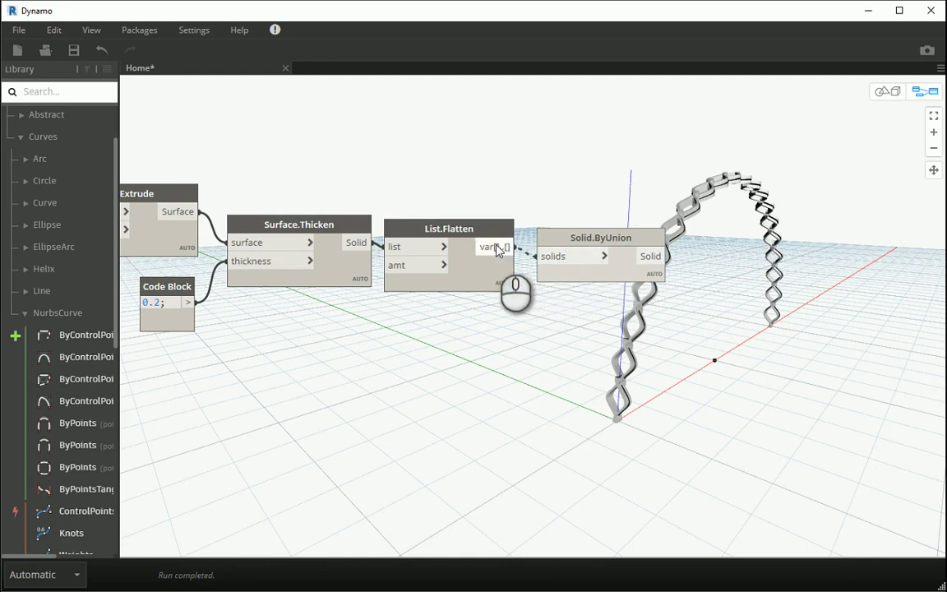
{"action": "left_click", "coordinate": [497, 246]}
{"action": "left_click", "coordinate": [594, 239]}
{"action": "left_click_drag", "start_coordinate": [578, 232], "coordinate": [564, 223]}
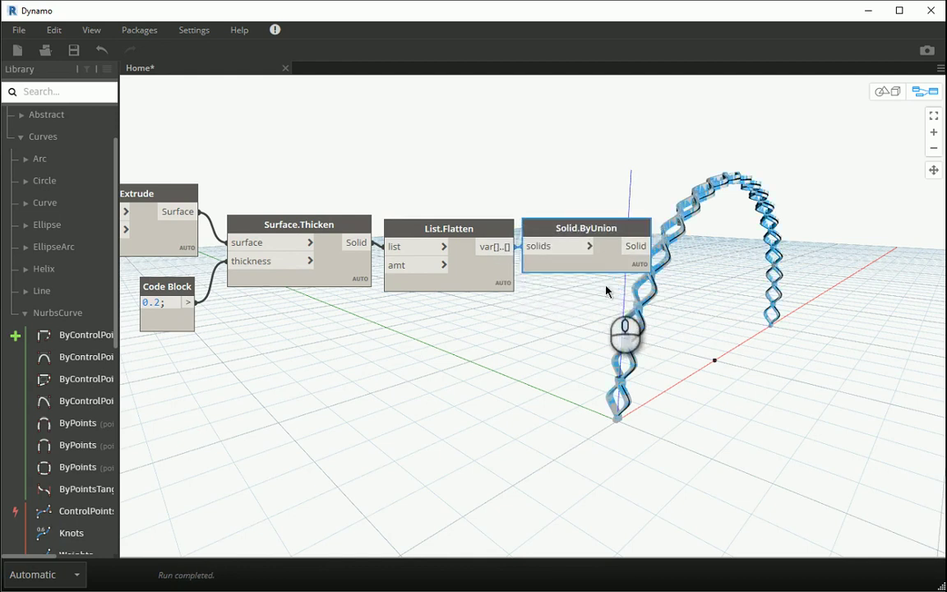
Turn off the geometry preview of the List.Flatten, Surface.Thicken and Curve.Extrude nodes.
{"action": "right_click", "coordinate": [460, 230]}
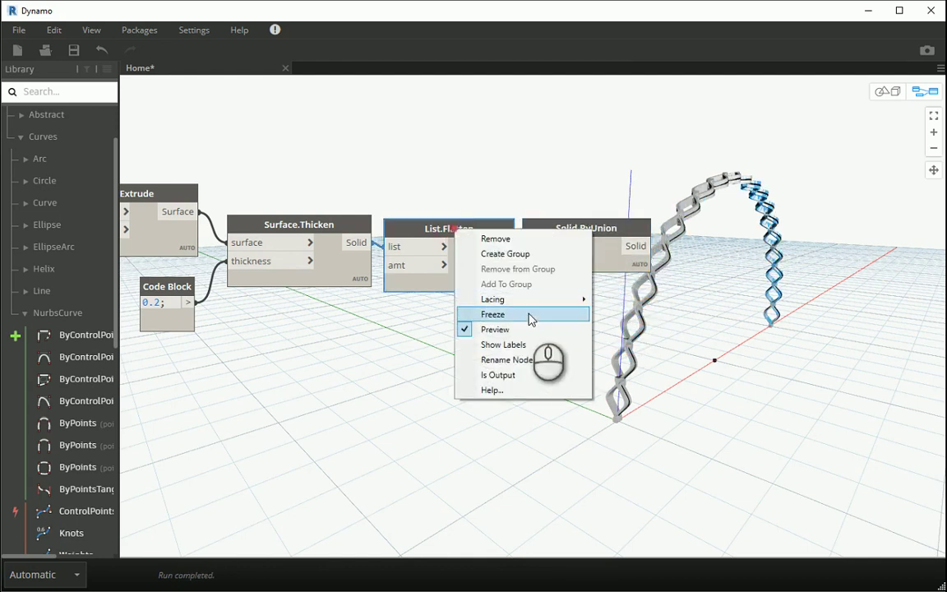
{"action": "left_click", "coordinate": [468, 326]}
{"action": "scroll", "coordinate": [477, 316], "scroll_direction": "down", "scroll_amount": 2}
{"action": "scroll", "coordinate": [477, 316], "scroll_direction": "down", "scroll_amount": 2}
{"action": "scroll", "coordinate": [361, 288], "scroll_direction": "up", "scroll_amount": 2}
{"action": "right_click", "coordinate": [401, 262]}
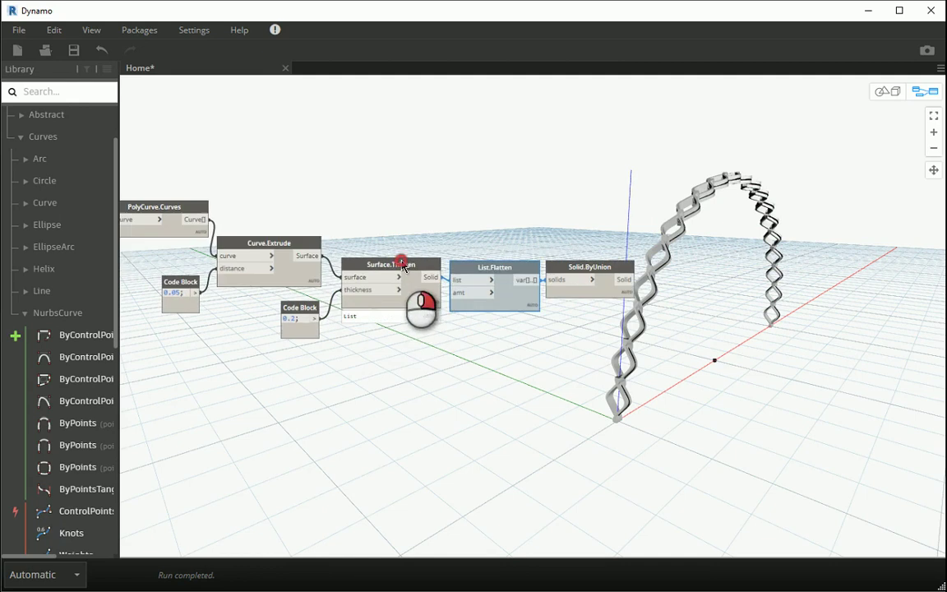
{"action": "left_click", "coordinate": [409, 361]}
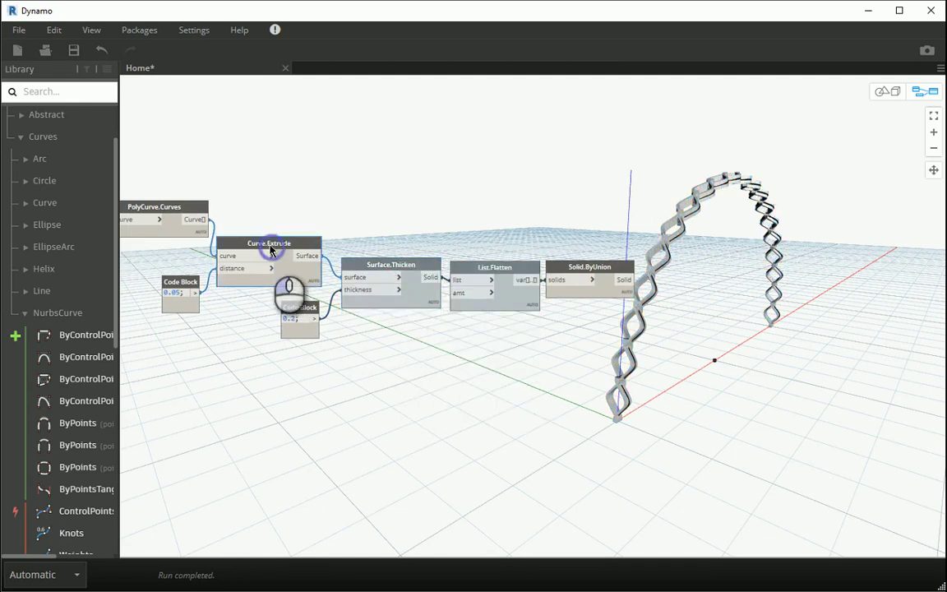
{"action": "right_click", "coordinate": [269, 246]}
{"action": "left_click", "coordinate": [309, 349]}
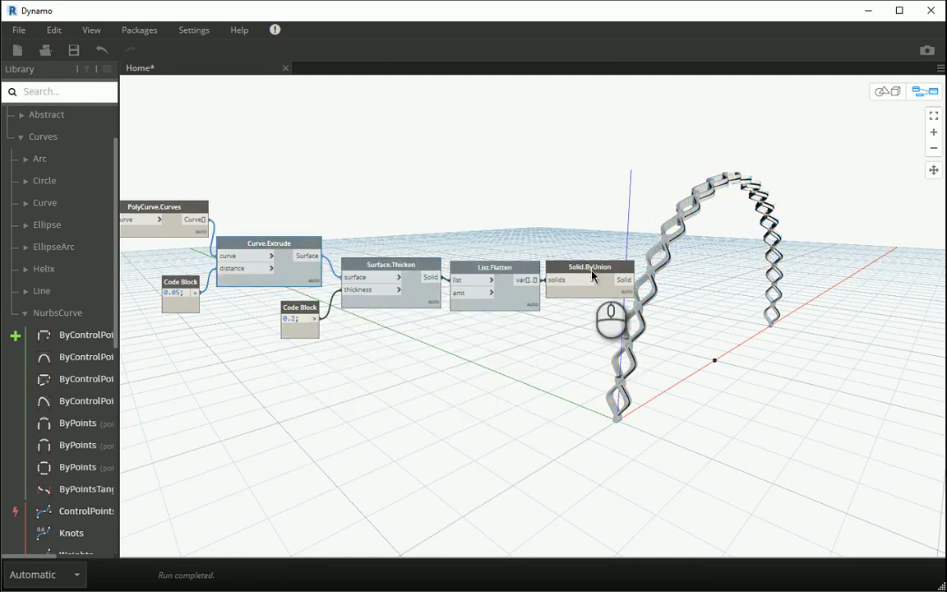
Select Solid.ByUnion and inspect the unioned arch in the 3D view from a higher angle.
{"action": "left_click_drag", "start_coordinate": [592, 265], "coordinate": [597, 265]}
{"action": "left_click", "coordinate": [876, 89]}
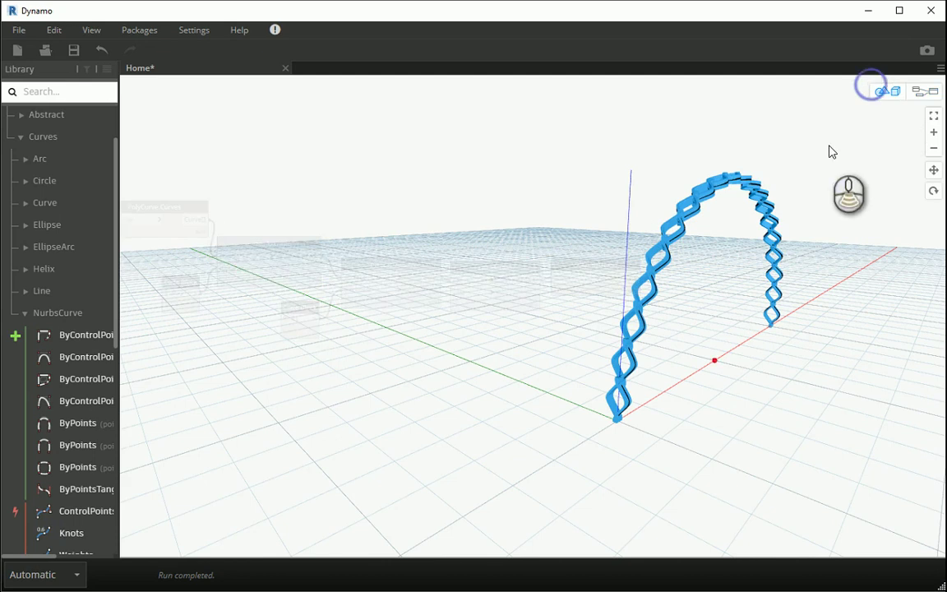
{"action": "left_click_drag", "start_coordinate": [824, 162], "coordinate": [793, 261]}
{"action": "right_click_drag", "start_coordinate": [793, 261], "coordinate": [789, 256]}
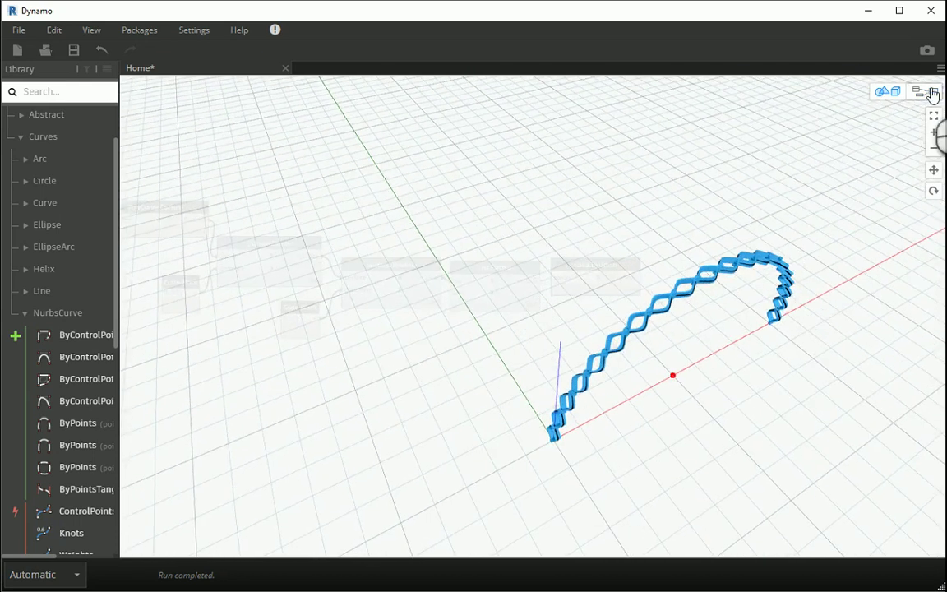
{"action": "left_click", "coordinate": [926, 92]}
Move the nodes from Curve.Extrude through Solid.ByUnion, with their code blocks, slightly down and closer to PolyCurve.Curves.
{"action": "scroll", "coordinate": [773, 190], "scroll_direction": "down", "scroll_amount": 3}
{"action": "scroll", "coordinate": [372, 210], "scroll_direction": "up", "scroll_amount": 1}
{"action": "middle_click_drag", "start_coordinate": [372, 212], "coordinate": [447, 202]}
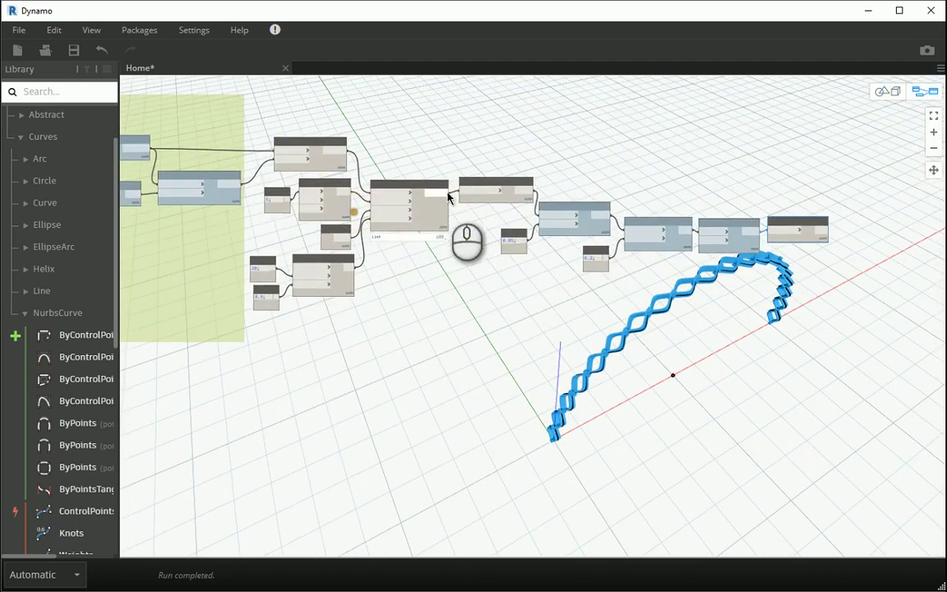
{"action": "left_click_drag", "start_coordinate": [786, 339], "coordinate": [536, 234]}
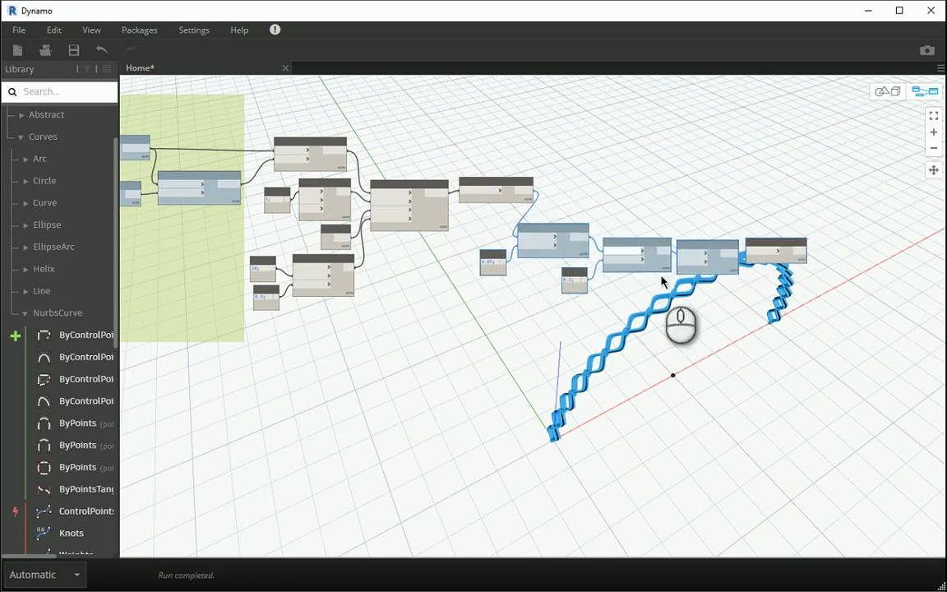
{"action": "left_click", "coordinate": [697, 313]}
{"action": "left_click_drag", "start_coordinate": [764, 244], "coordinate": [765, 250]}
Group all nodes from Curve.Join through Solid.ByUnion and title the group "Row 1 Solids".
{"action": "left_click_drag", "start_coordinate": [801, 392], "coordinate": [271, 115]}
{"action": "scroll", "coordinate": [281, 121], "scroll_direction": "up", "scroll_amount": 2}
{"action": "right_click", "coordinate": [306, 149]}
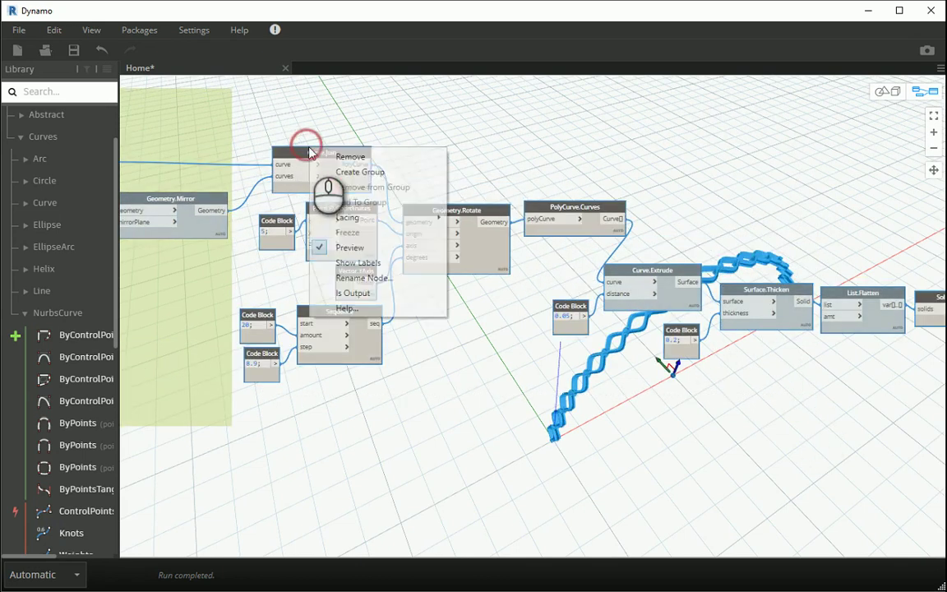
{"action": "left_click", "coordinate": [341, 171]}
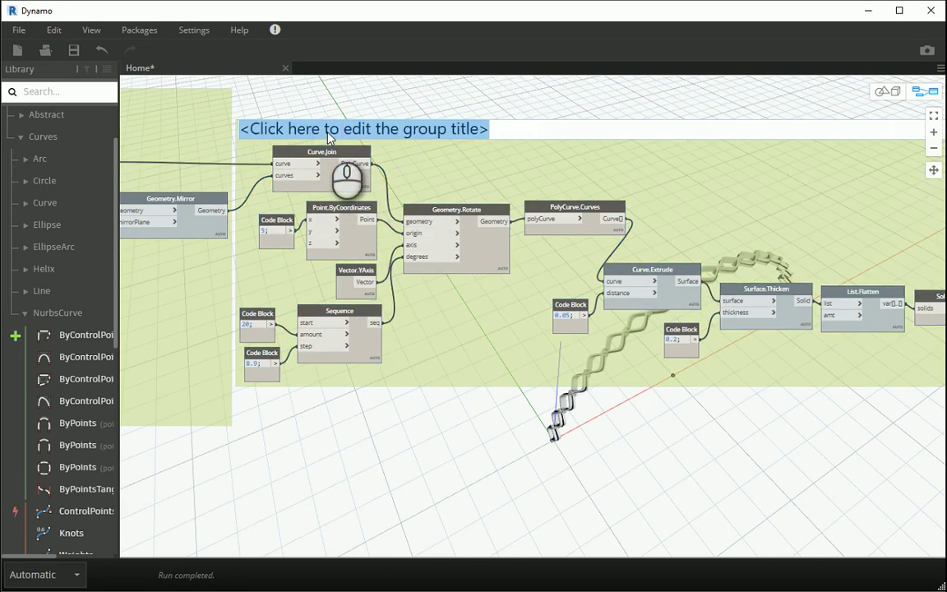
{"action": "type", "text": "Row 1 Solids"}
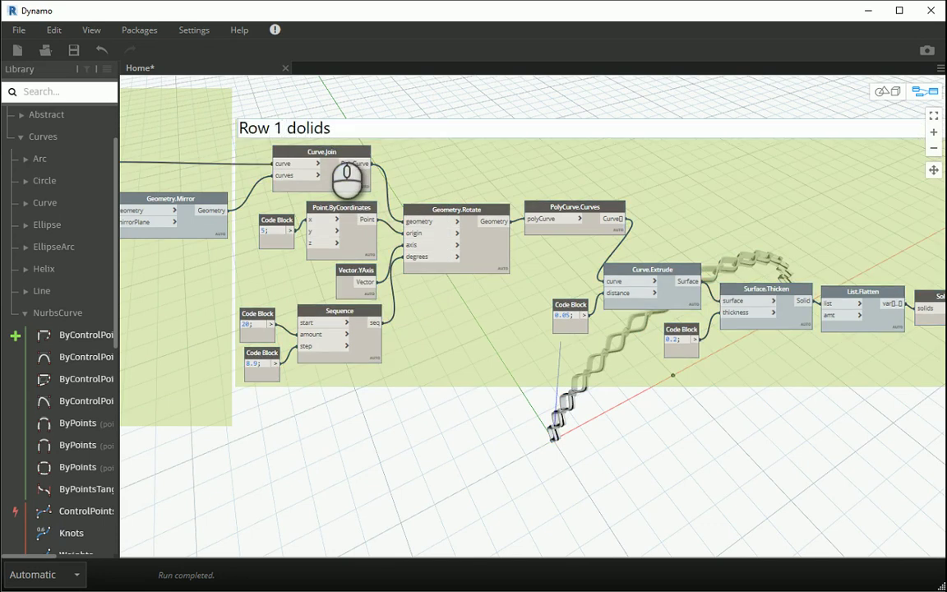
{"action": "left_click", "coordinate": [411, 86]}
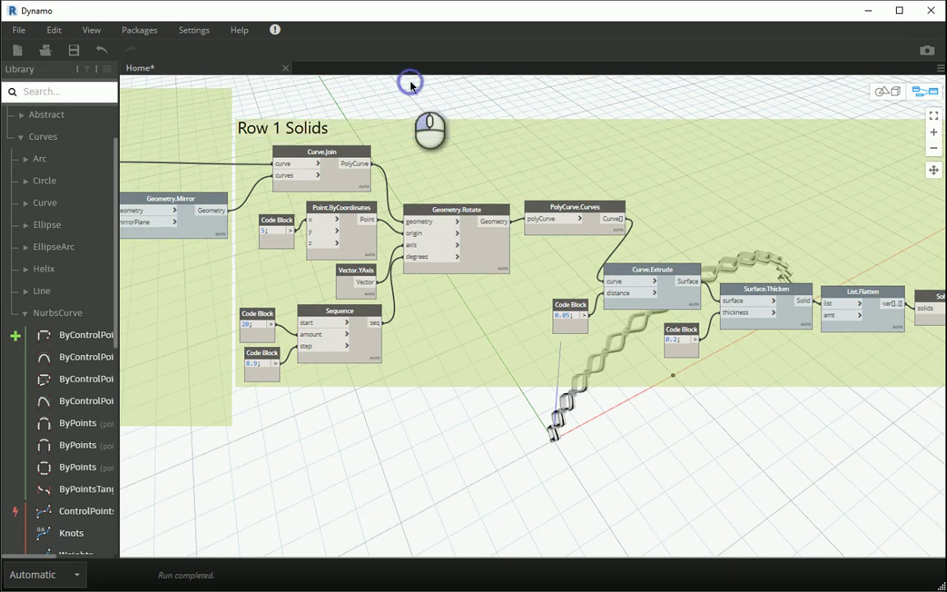
Collapse the node library to widen the graph workspace.
{"action": "scroll", "coordinate": [432, 149], "scroll_direction": "down", "scroll_amount": 3}
{"action": "scroll", "coordinate": [411, 224], "scroll_direction": "up", "scroll_amount": 1}
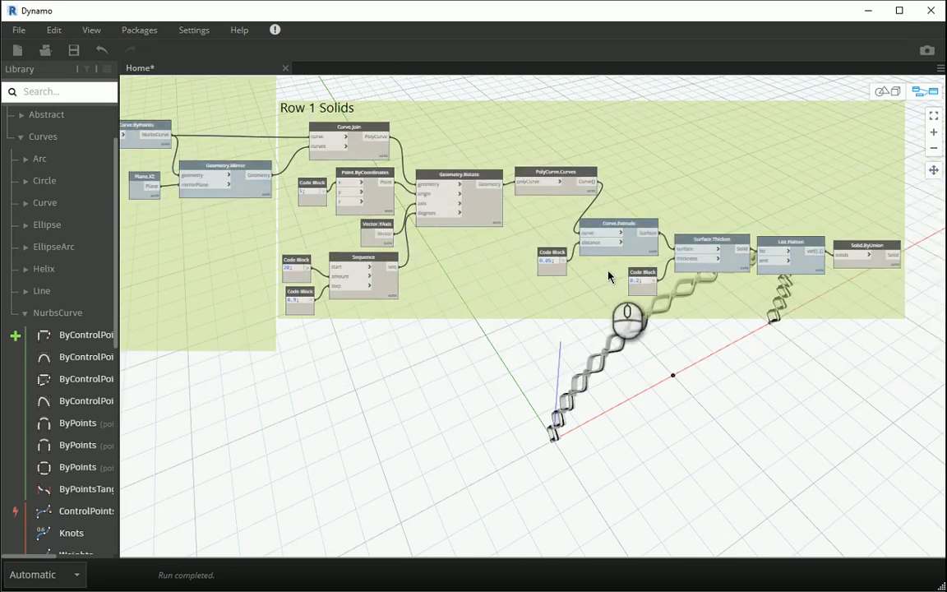
{"action": "middle_click_drag", "start_coordinate": [608, 277], "coordinate": [689, 240]}
{"action": "scroll", "coordinate": [688, 239], "scroll_direction": "down", "scroll_amount": 1}
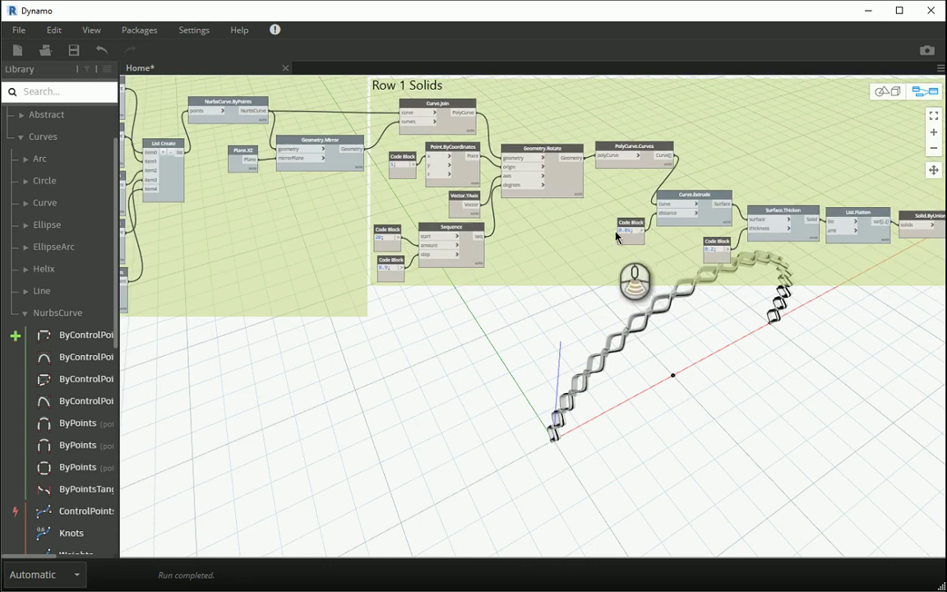
{"action": "scroll", "coordinate": [616, 235], "scroll_direction": "down", "scroll_amount": 3}
{"action": "mouse_move", "coordinate": [596, 250]}
{"action": "left_mouse_down"}
{"action": "mouse_move", "coordinate": [606, 321]}
{"action": "mouse_move", "coordinate": [600, 237]}
{"action": "left_mouse_up"}
{"action": "scroll", "coordinate": [345, 263], "scroll_direction": "up", "scroll_amount": 3}
{"action": "left_click_drag", "start_coordinate": [119, 342], "coordinate": [6, 342]}
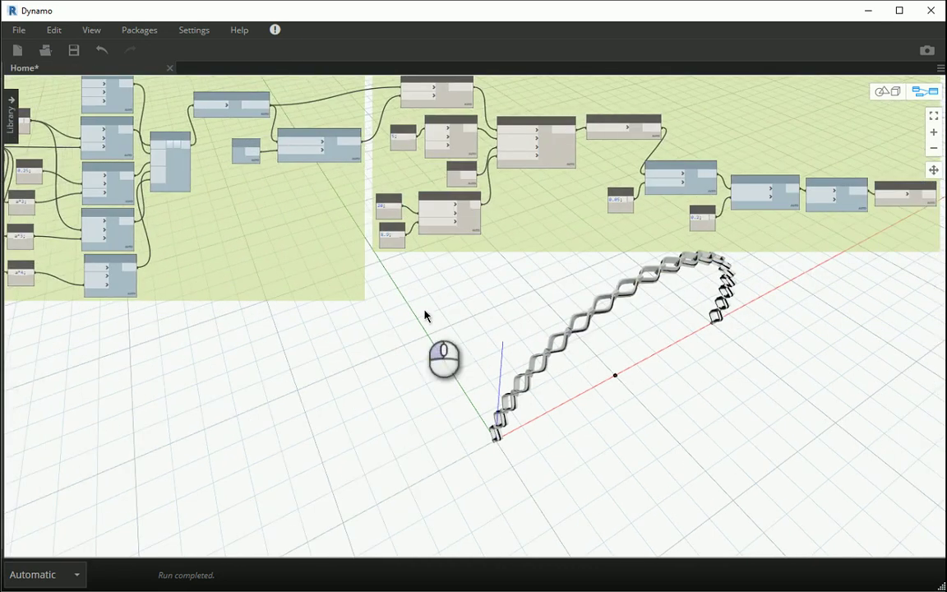
Add a Geometry.Translate node of the x, y, z translation variant below the Row 1 Solids group.
{"action": "middle_click_drag", "start_coordinate": [602, 296], "coordinate": [283, 277]}
{"action": "scroll", "coordinate": [502, 267], "scroll_direction": "up", "scroll_amount": 3}
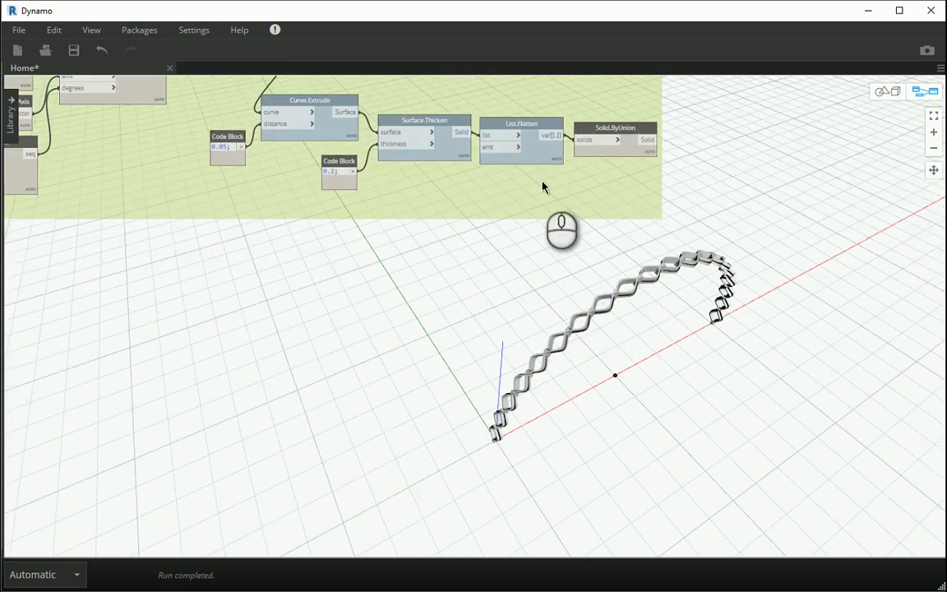
{"action": "right_click", "coordinate": [560, 258]}
{"action": "type", "text": "move"}
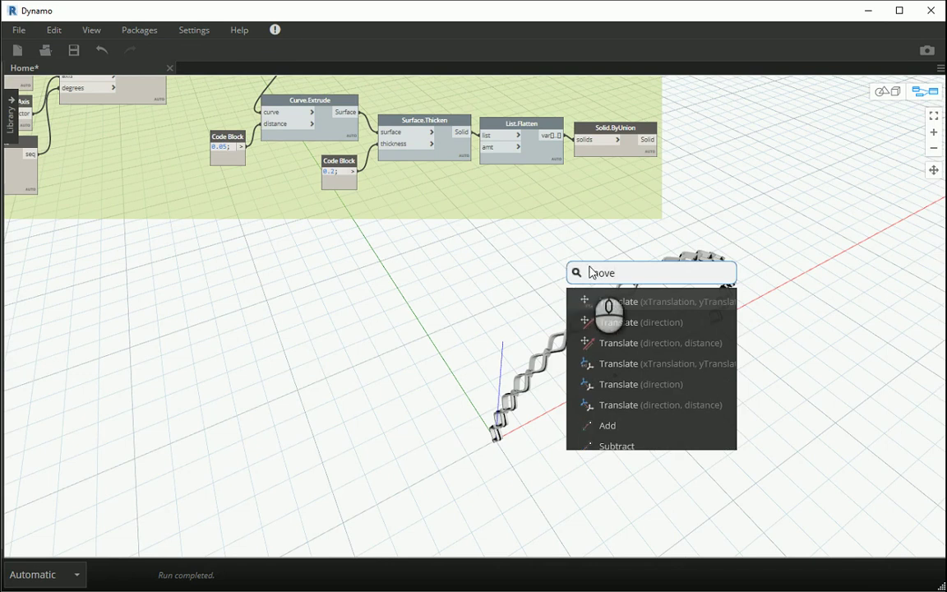
{"action": "left_click", "coordinate": [624, 301]}
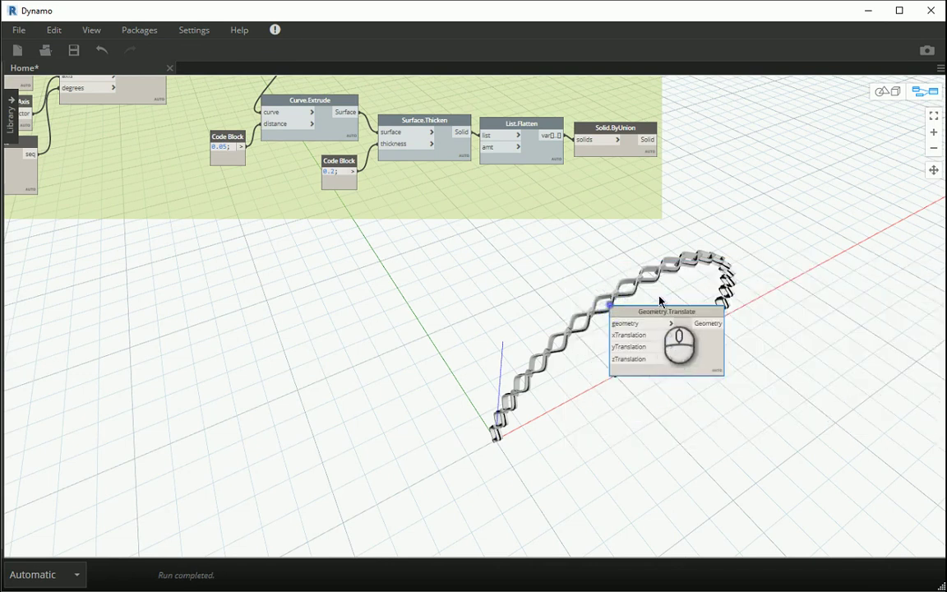
{"action": "left_click_drag", "start_coordinate": [661, 306], "coordinate": [548, 248]}
Connect Solid.ByUnion's Solid output to Geometry.Translate's geometry input and move the Translate node closer beneath Solid.ByUnion.
{"action": "mouse_move", "coordinate": [616, 136]}
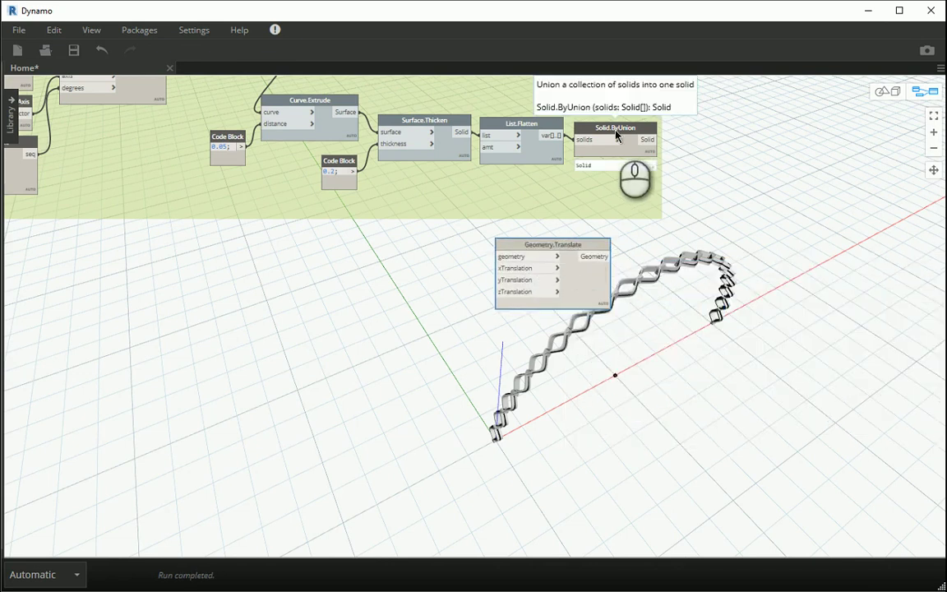
{"action": "left_click", "coordinate": [649, 140]}
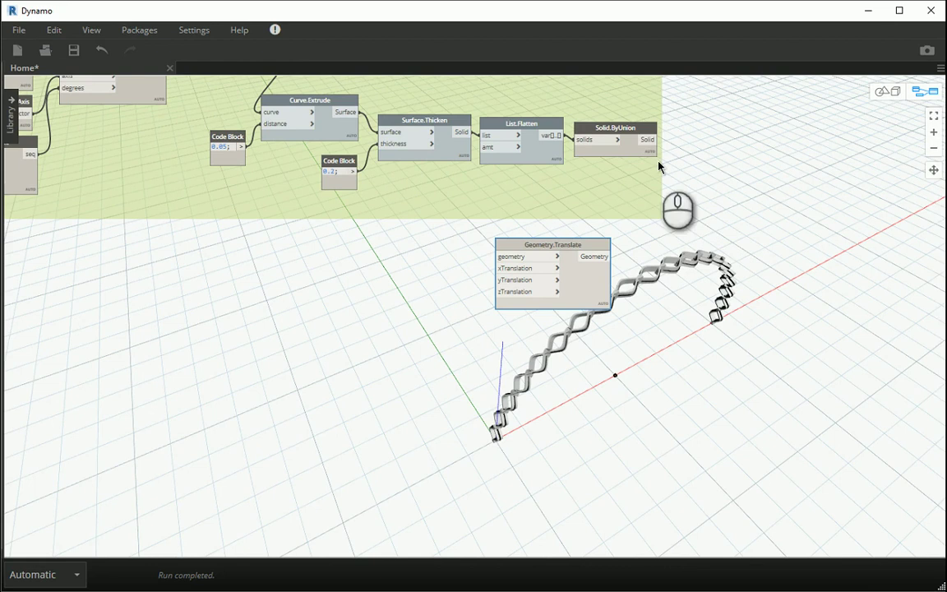
{"action": "left_click", "coordinate": [497, 256]}
{"action": "left_click_drag", "start_coordinate": [524, 246], "coordinate": [586, 233]}
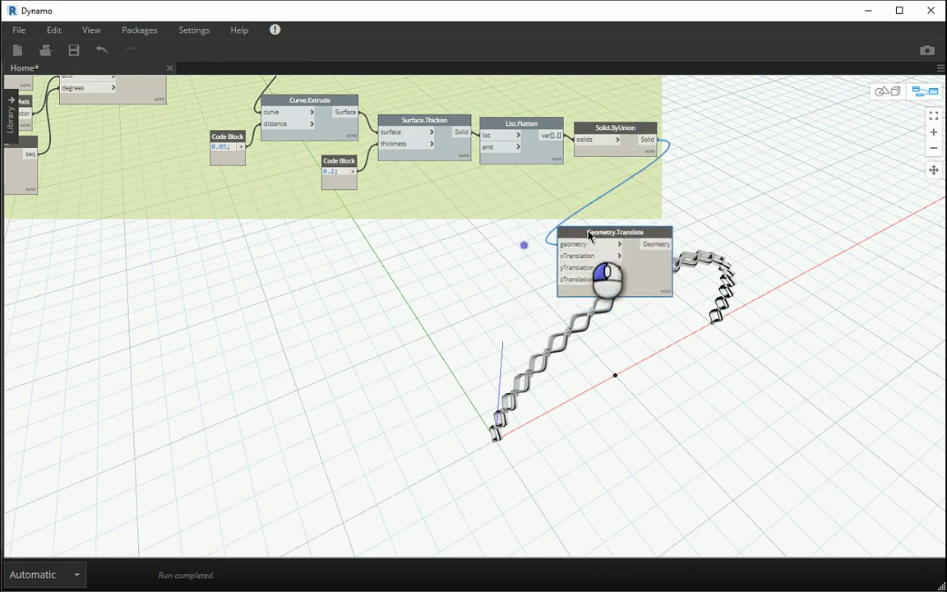
Add a Sequence node beside Geometry.Translate and connect its seq output to the yTranslation input.
{"action": "right_click", "coordinate": [448, 279]}
{"action": "type", "text": "s"}
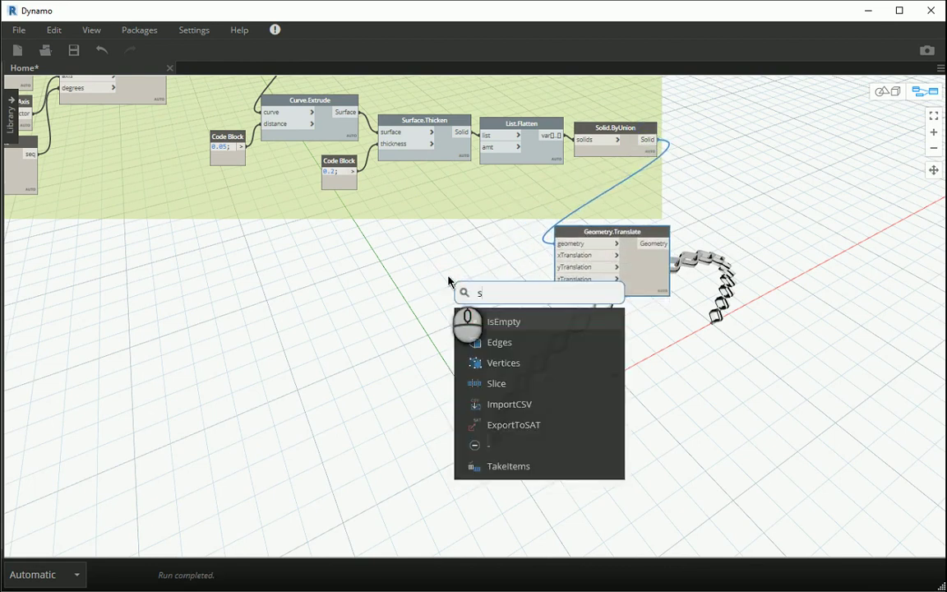
{"action": "type", "text": "eq"}
{"action": "left_click", "coordinate": [505, 321]}
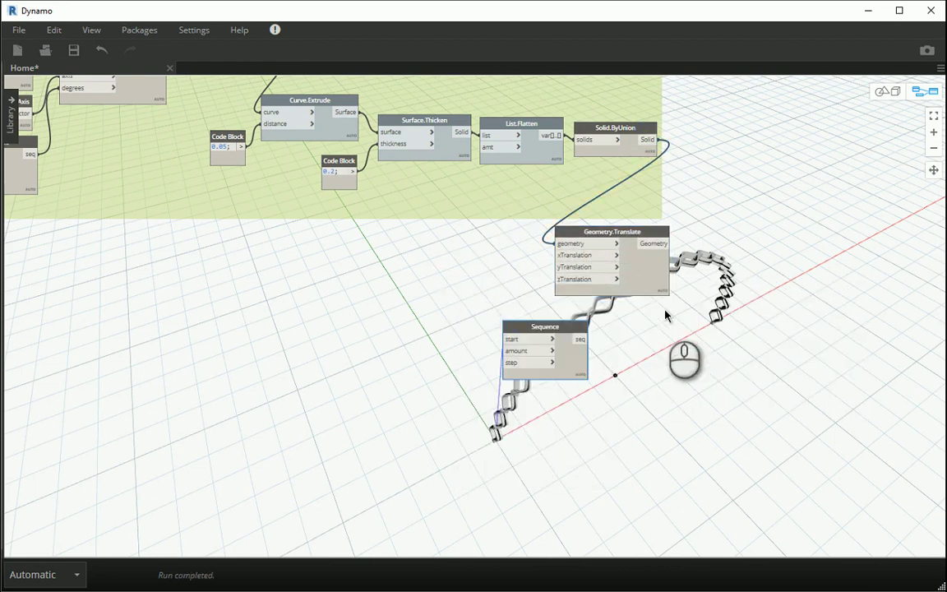
{"action": "left_click_drag", "start_coordinate": [577, 347], "coordinate": [557, 271]}
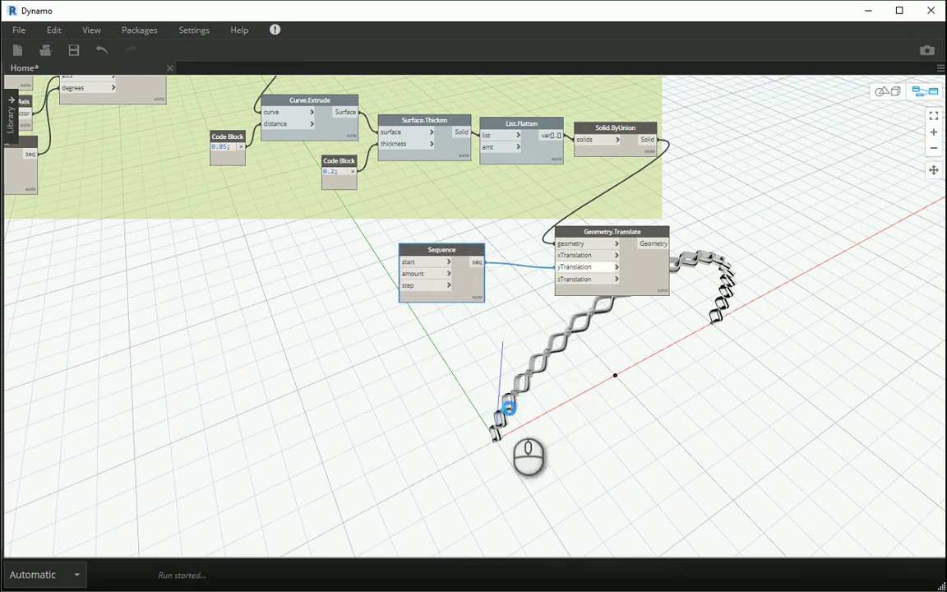
Examine the spacing of the translated rows along the Y axis in the 3D preview from several angles.
{"action": "left_click", "coordinate": [881, 93]}
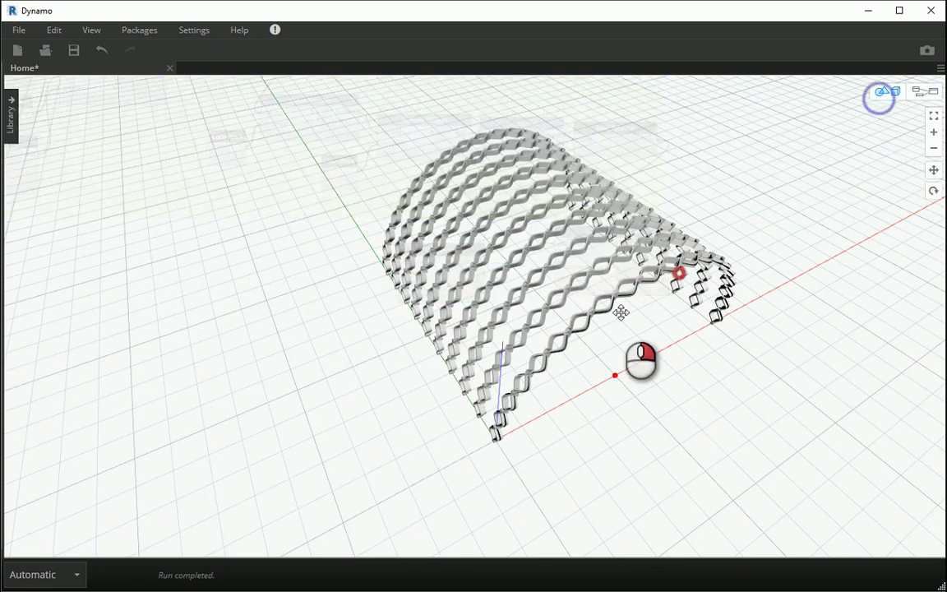
{"action": "right_click_drag", "start_coordinate": [620, 312], "coordinate": [667, 294]}
{"action": "scroll", "coordinate": [575, 296], "scroll_direction": "up", "scroll_amount": 5}
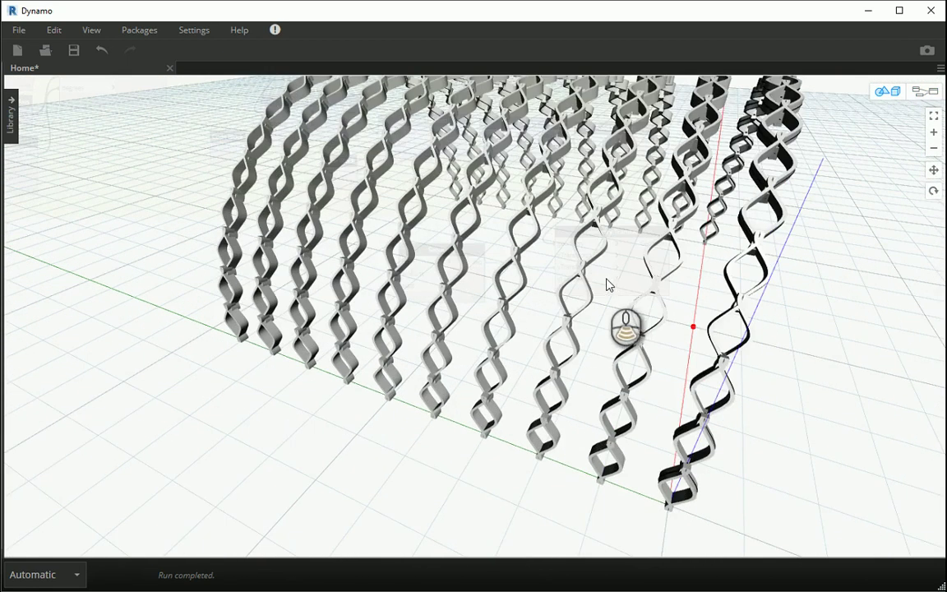
{"action": "scroll", "coordinate": [608, 284], "scroll_direction": "down", "scroll_amount": 5}
{"action": "left_click", "coordinate": [925, 91]}
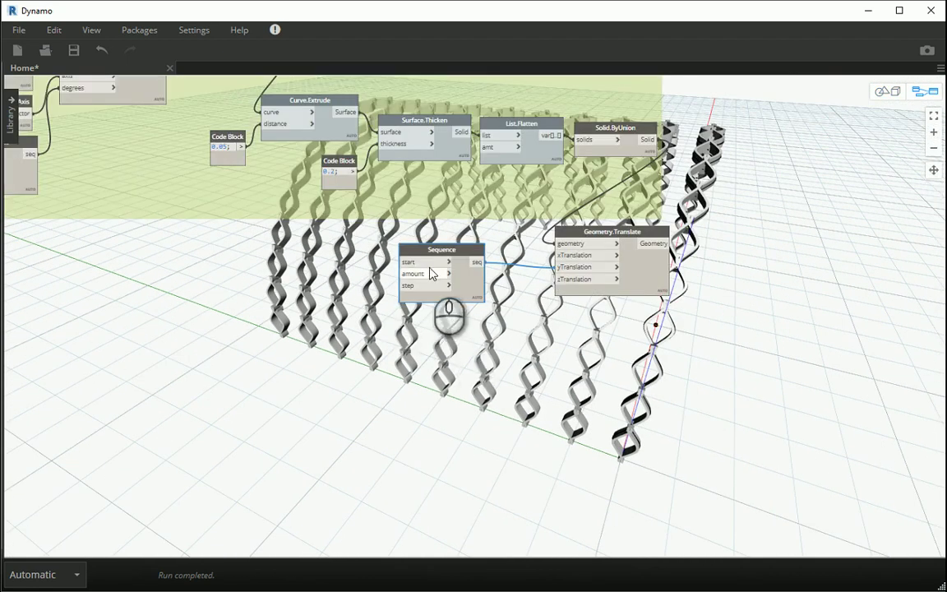
{"action": "left_click", "coordinate": [885, 91]}
{"action": "scroll", "coordinate": [690, 304], "scroll_direction": "down", "scroll_amount": 2}
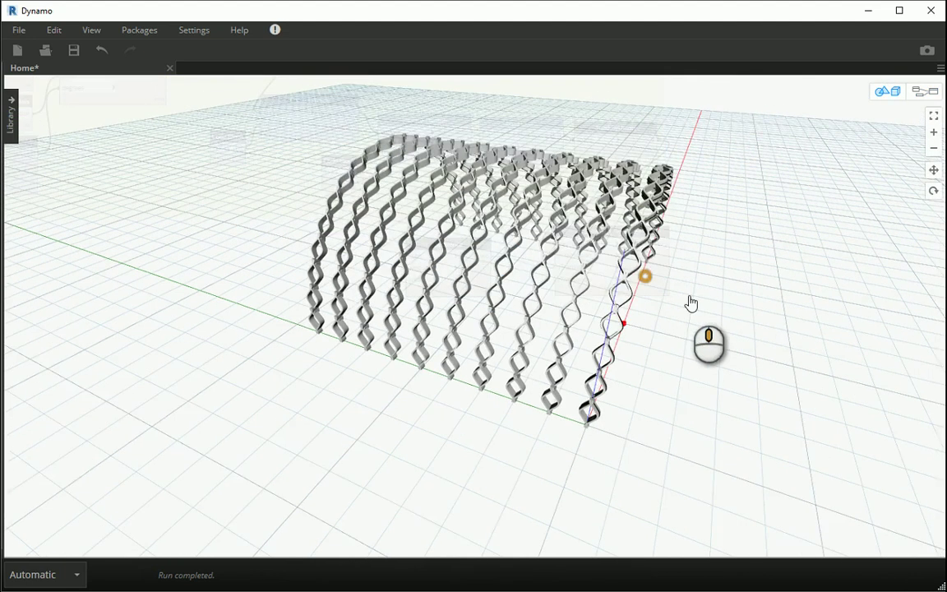
{"action": "right_click_drag", "start_coordinate": [690, 305], "coordinate": [835, 355]}
{"action": "left_click", "coordinate": [924, 91]}
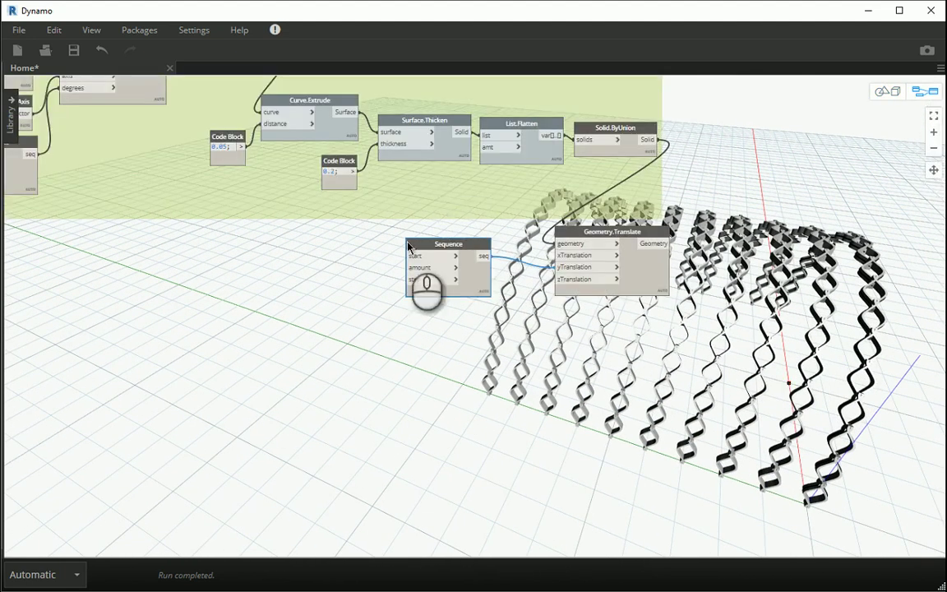
{"action": "scroll", "coordinate": [408, 246], "scroll_direction": "up", "scroll_amount": 2}
{"action": "double_click", "coordinate": [358, 291]}
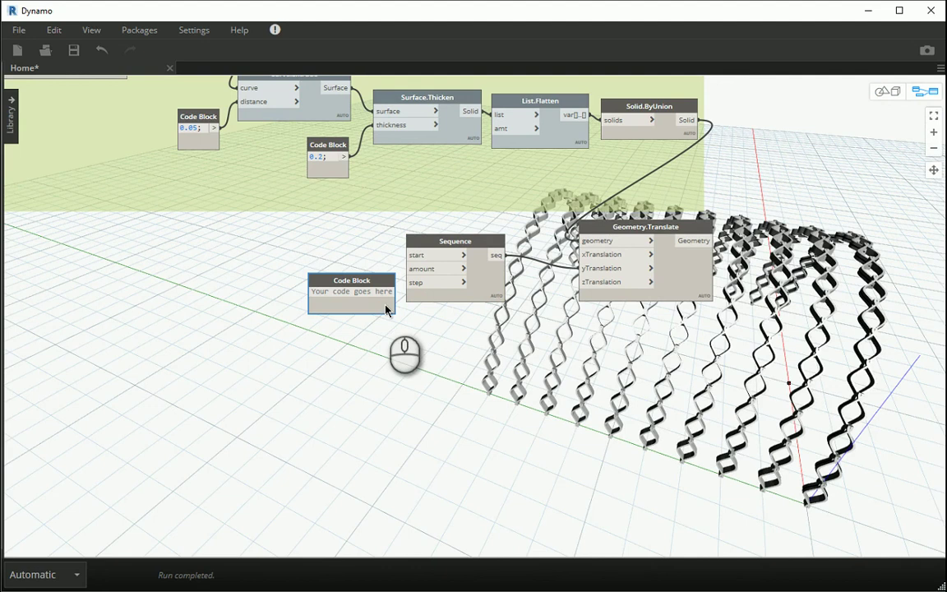
{"action": "left_click", "coordinate": [383, 285]}
{"action": "key", "text": "Delete"}
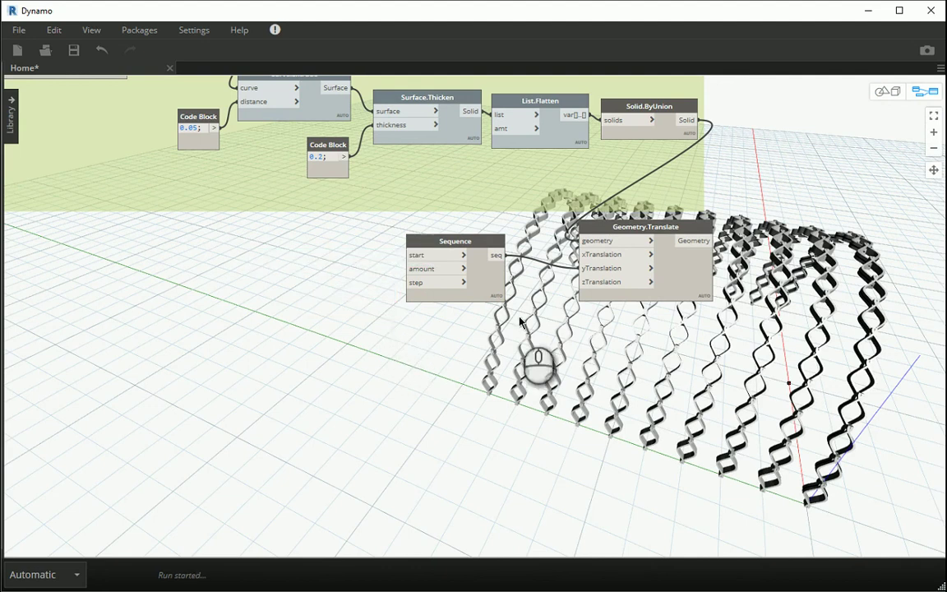
{"action": "left_click", "coordinate": [499, 315]}
Connect the Curve Module's leftmost 0.25 code block directly to the step input of the Sequence node feeding Geometry.Translate.
{"action": "scroll", "coordinate": [499, 315], "scroll_direction": "down", "scroll_amount": 4}
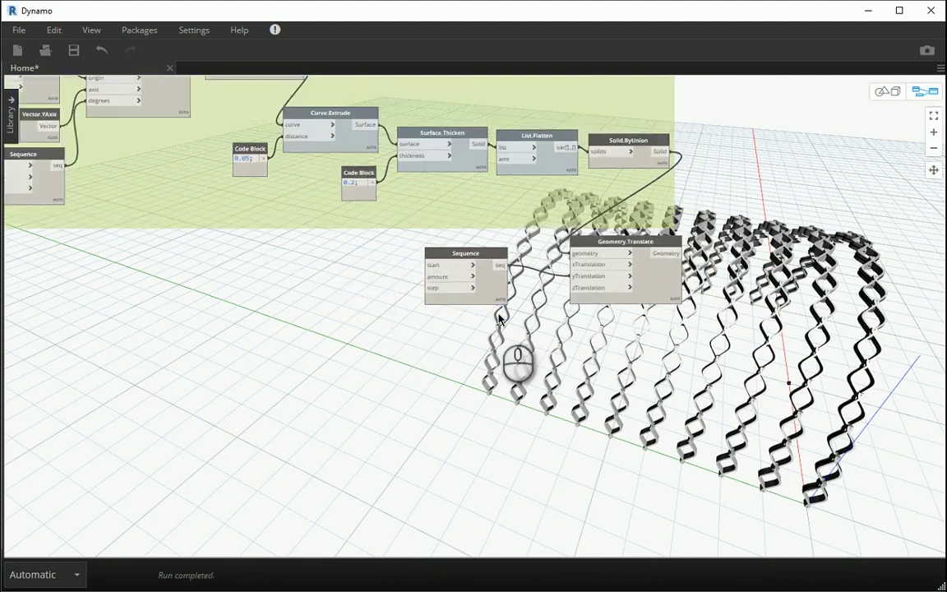
{"action": "scroll", "coordinate": [226, 253], "scroll_direction": "down", "scroll_amount": 3}
{"action": "middle_click_drag", "start_coordinate": [225, 258], "coordinate": [477, 315]}
{"action": "scroll", "coordinate": [219, 256], "scroll_direction": "up", "scroll_amount": 3}
{"action": "scroll", "coordinate": [167, 239], "scroll_direction": "up", "scroll_amount": 4}
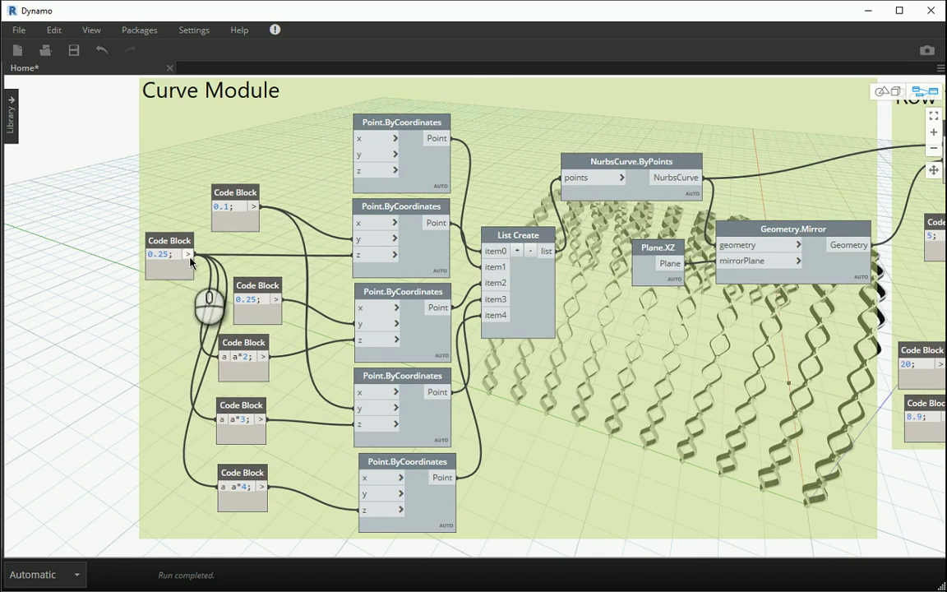
{"action": "left_click", "coordinate": [187, 255]}
{"action": "scroll", "coordinate": [97, 279], "scroll_direction": "down", "scroll_amount": 5}
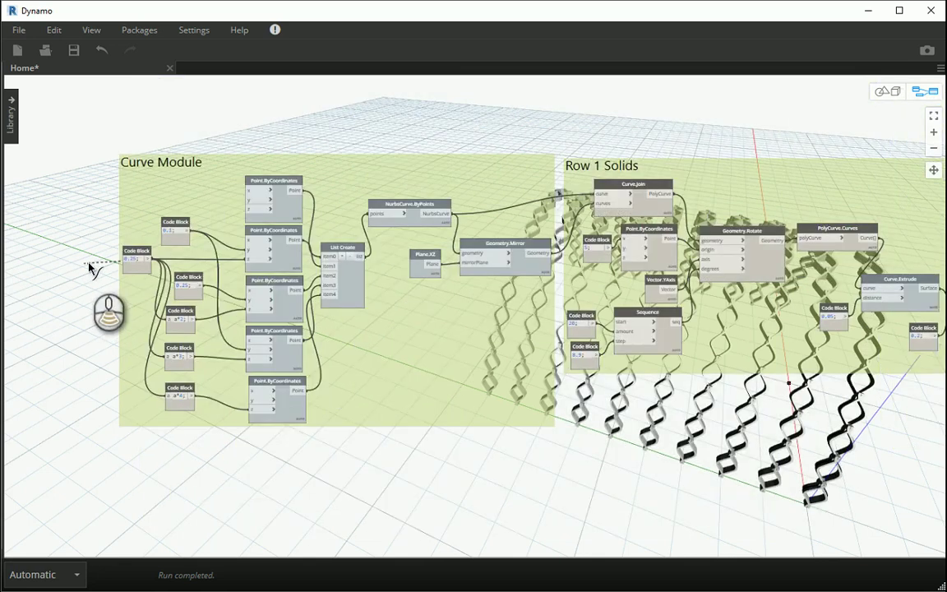
{"action": "scroll", "coordinate": [448, 381], "scroll_direction": "up", "scroll_amount": 4}
{"action": "scroll", "coordinate": [557, 369], "scroll_direction": "up", "scroll_amount": 4}
{"action": "scroll", "coordinate": [557, 369], "scroll_direction": "up", "scroll_amount": 1}
{"action": "left_click", "coordinate": [530, 351]}
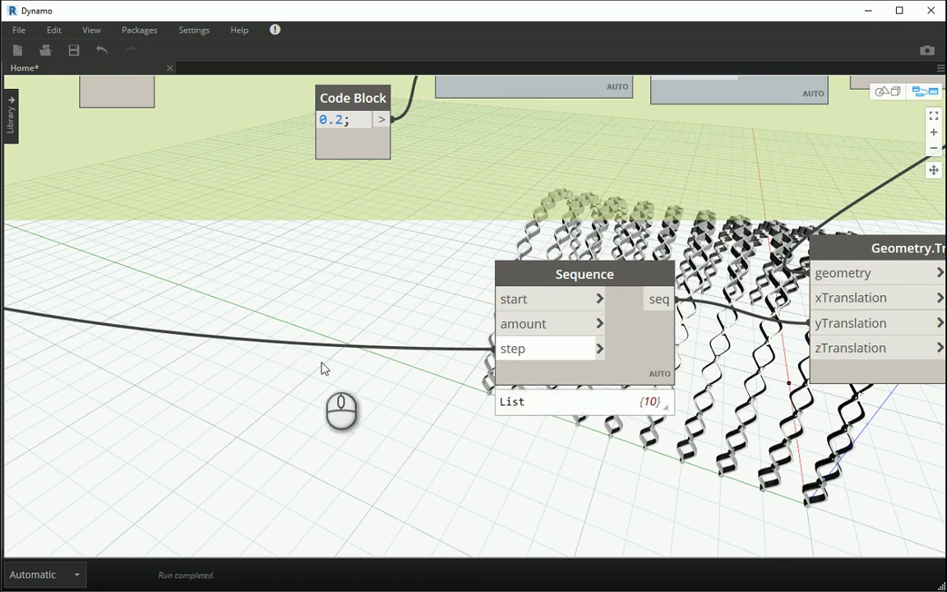
Inspect in the 3D preview how neighbouring rows meet with the 0.25 translation step.
{"action": "scroll", "coordinate": [321, 367], "scroll_direction": "down", "scroll_amount": 1}
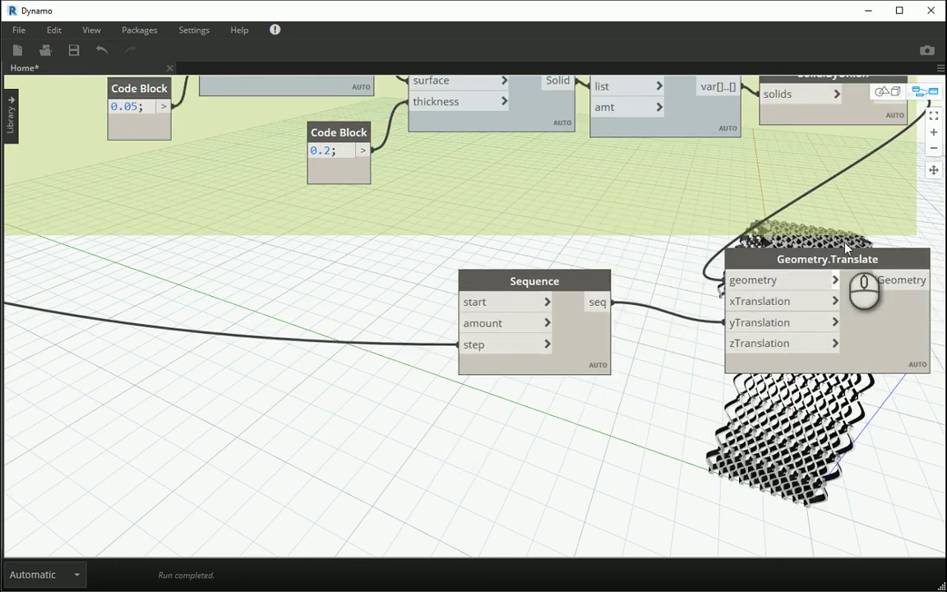
{"action": "left_click", "coordinate": [887, 91]}
{"action": "left_click_drag", "start_coordinate": [841, 482], "coordinate": [743, 451]}
{"action": "scroll", "coordinate": [726, 448], "scroll_direction": "up", "scroll_amount": 3}
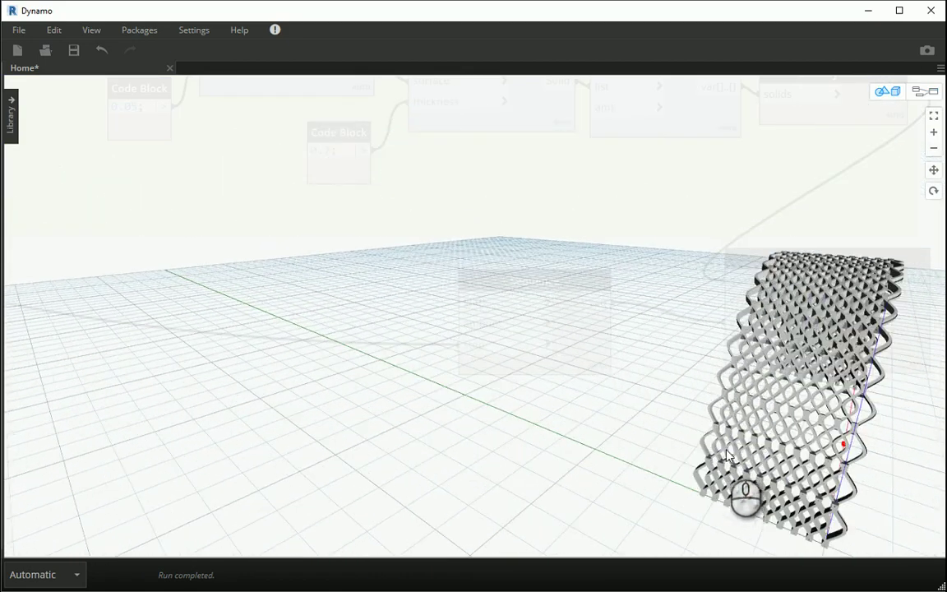
{"action": "right_click_drag", "start_coordinate": [729, 455], "coordinate": [706, 440]}
{"action": "scroll", "coordinate": [696, 416], "scroll_direction": "down", "scroll_amount": 3}
{"action": "scroll", "coordinate": [705, 440], "scroll_direction": "up", "scroll_amount": 3}
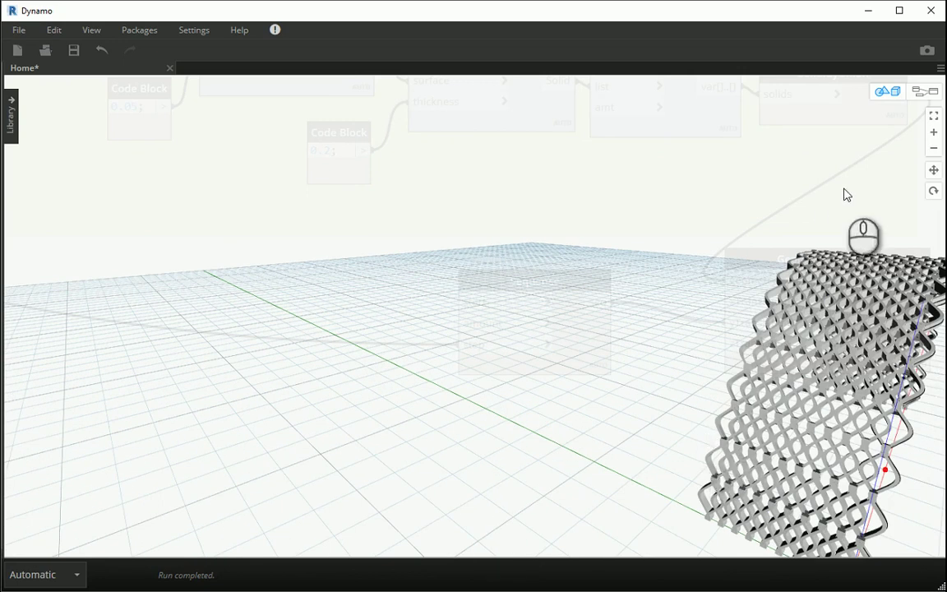
{"action": "left_click", "coordinate": [918, 98]}
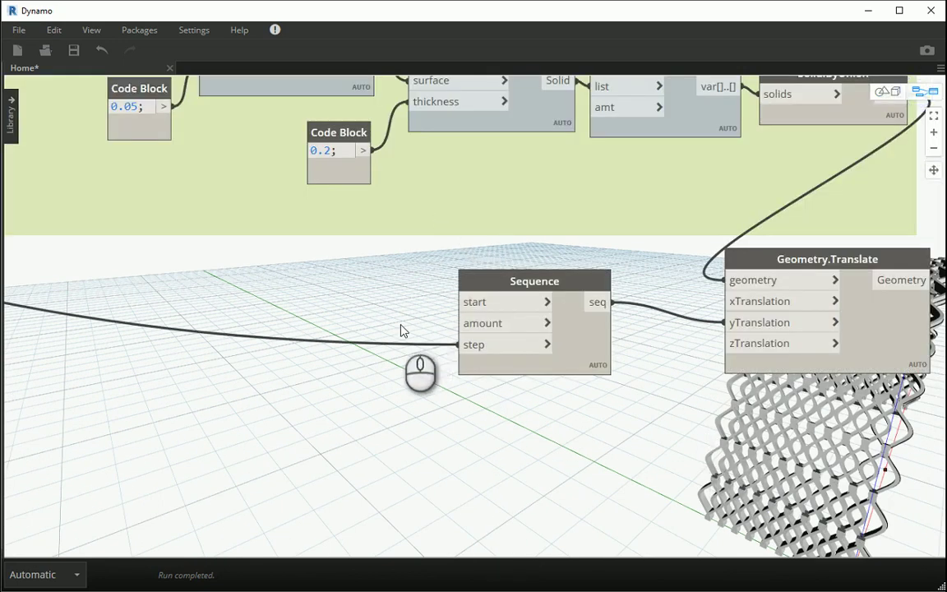
Add a code block with a*2 before the Sequence node and feed its input from the Curve Module's leftmost 0.25 code block.
{"action": "double_click", "coordinate": [369, 324]}
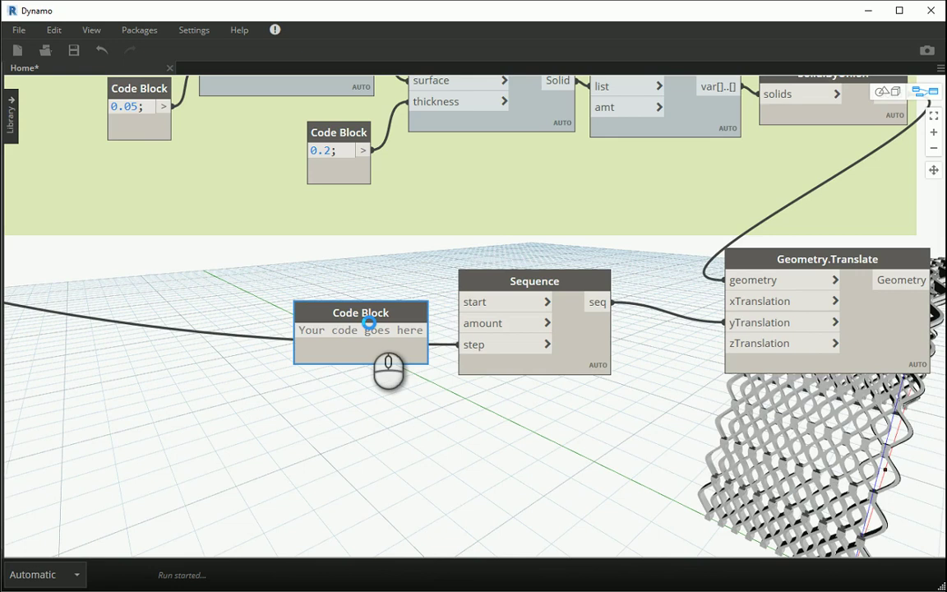
{"action": "type", "text": "a*2"}
{"action": "left_click", "coordinate": [374, 387]}
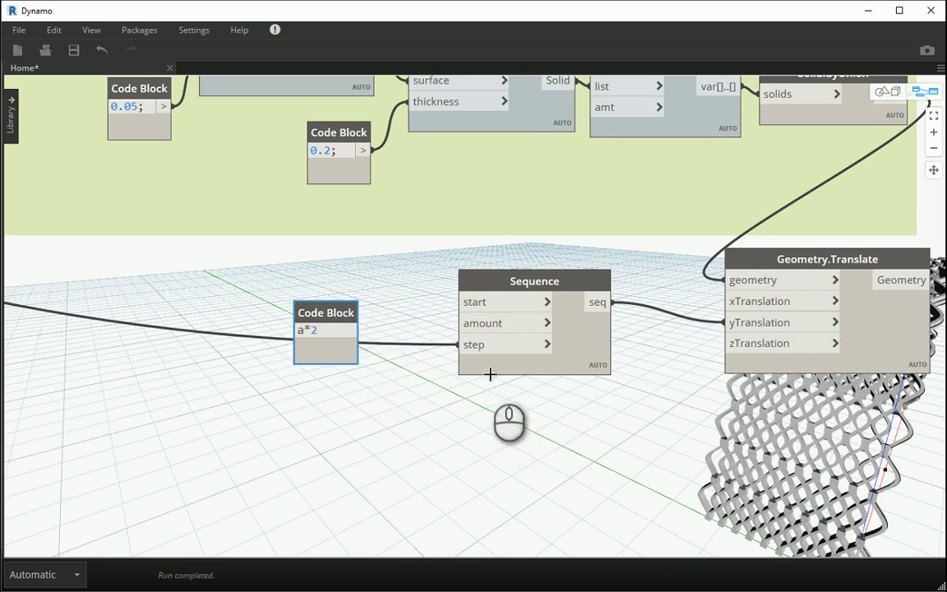
{"action": "scroll", "coordinate": [487, 371], "scroll_direction": "down", "scroll_amount": 1}
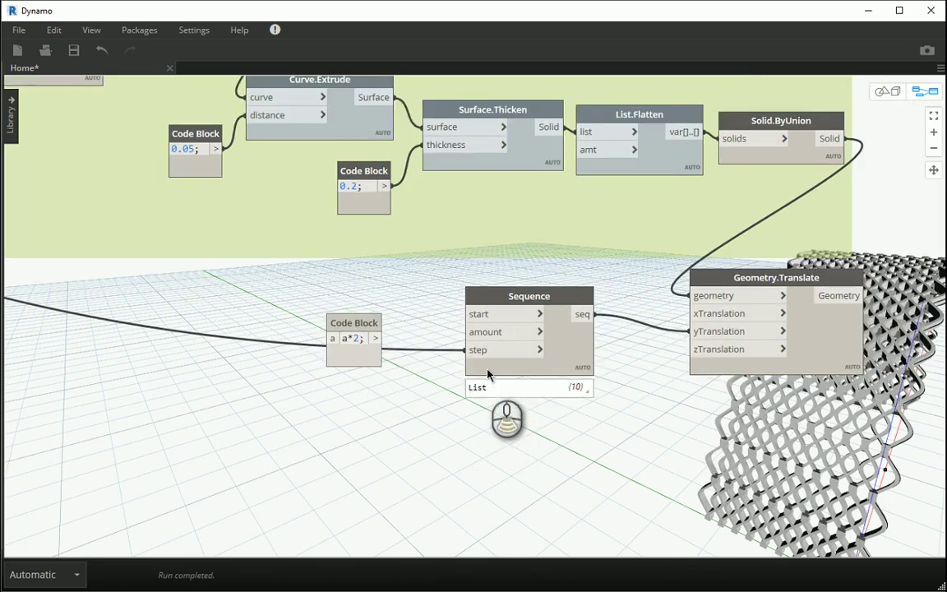
{"action": "scroll", "coordinate": [486, 370], "scroll_direction": "down", "scroll_amount": 5}
{"action": "middle_click_drag", "start_coordinate": [164, 333], "coordinate": [351, 371]}
{"action": "scroll", "coordinate": [137, 306], "scroll_direction": "up", "scroll_amount": 4}
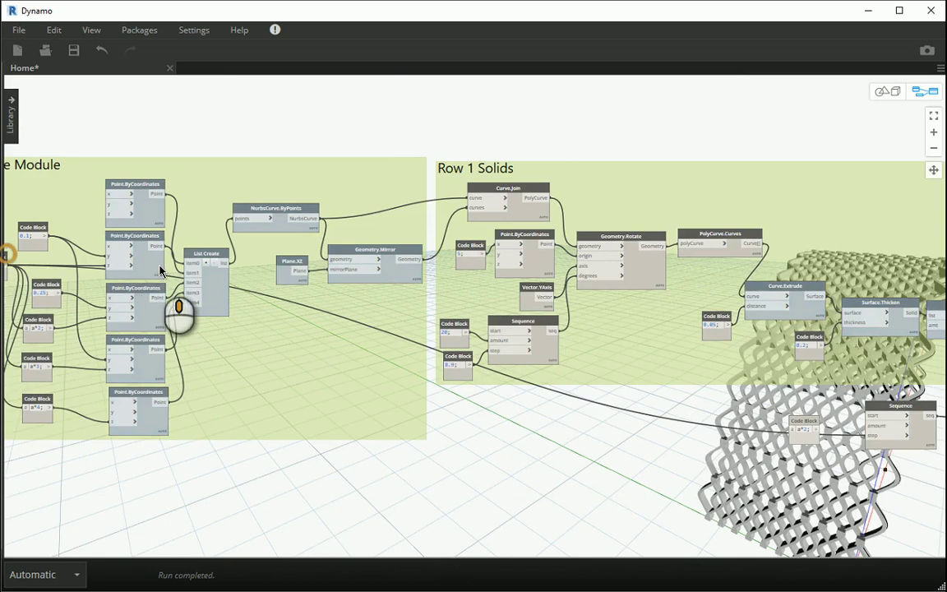
{"action": "middle_click_drag", "start_coordinate": [160, 269], "coordinate": [227, 282]}
{"action": "scroll", "coordinate": [71, 277], "scroll_direction": "down", "scroll_amount": 5}
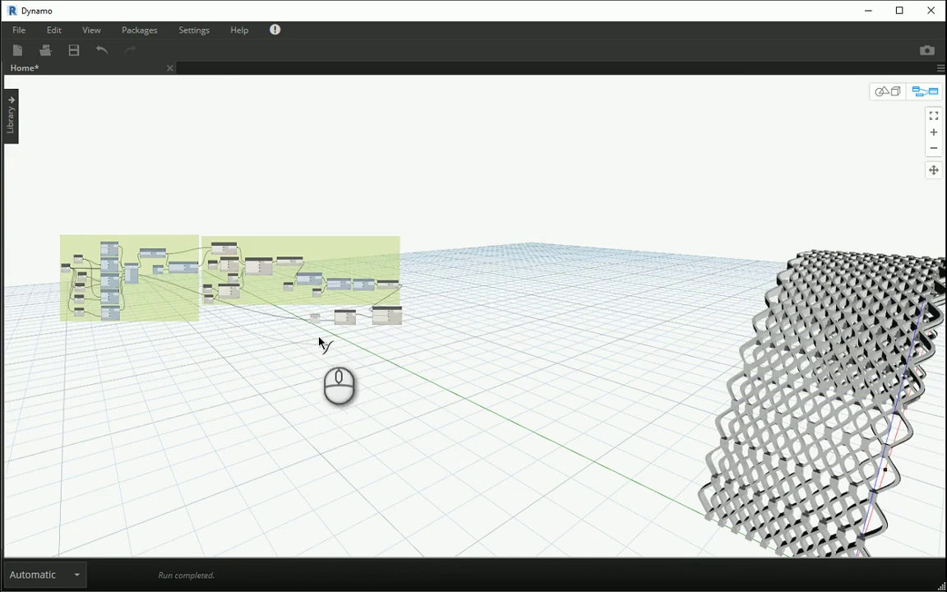
{"action": "scroll", "coordinate": [316, 325], "scroll_direction": "up", "scroll_amount": 8}
{"action": "left_click", "coordinate": [299, 319]}
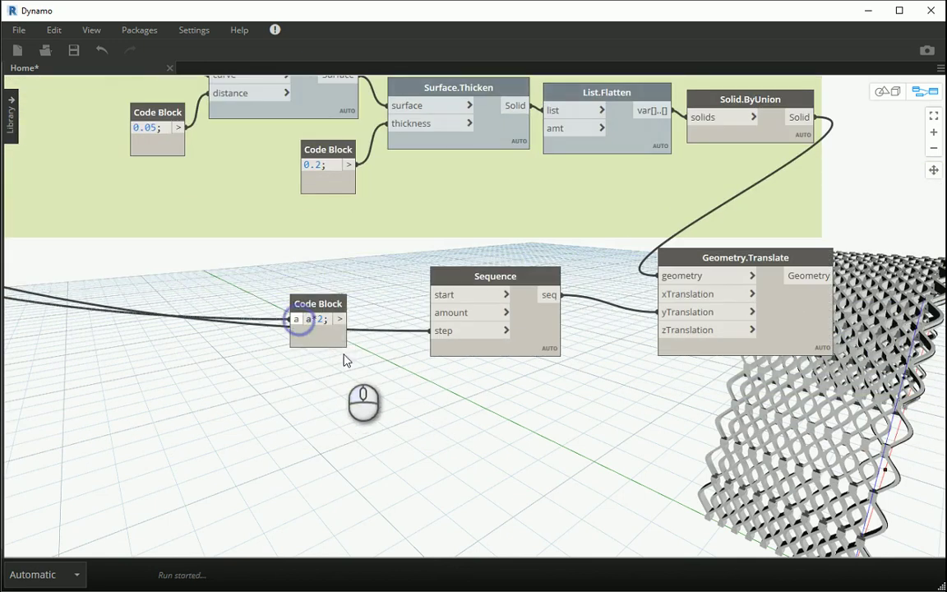
Connect the a*2 code block's output to Sequence's step input in place of the direct wire and check the rows in 3D.
{"action": "left_click", "coordinate": [336, 319]}
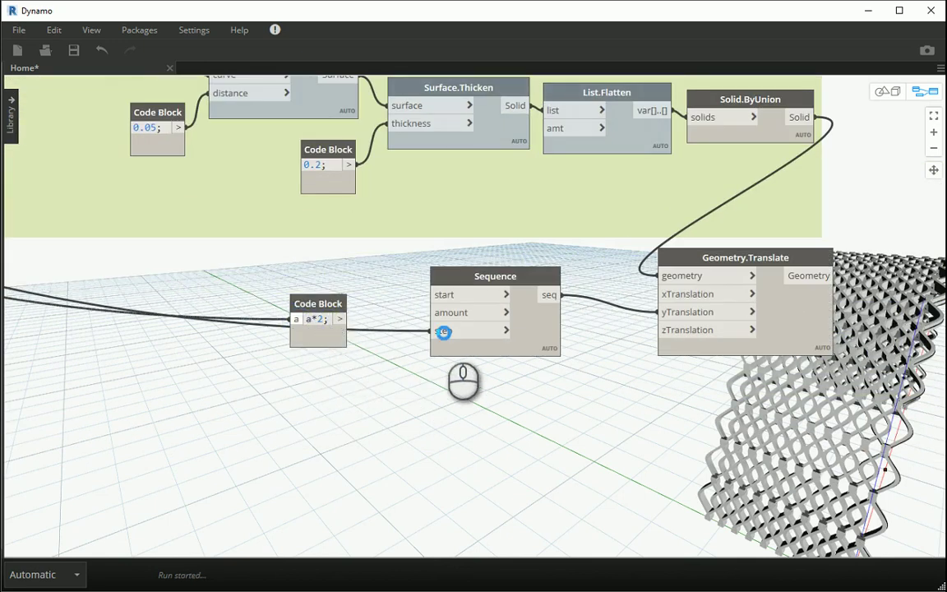
{"action": "left_click", "coordinate": [442, 331]}
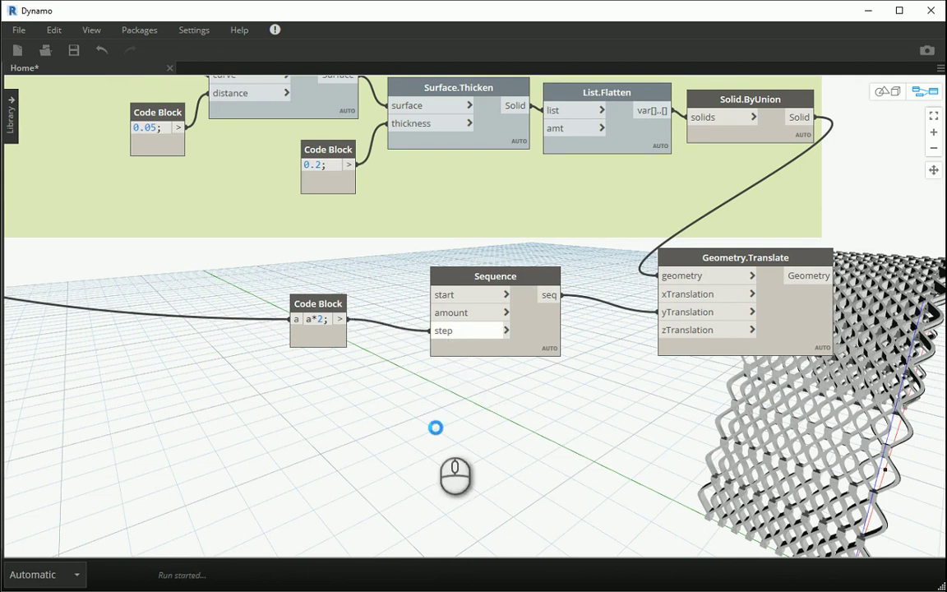
{"action": "left_click", "coordinate": [873, 91]}
{"action": "left_click_drag", "start_coordinate": [734, 321], "coordinate": [757, 286]}
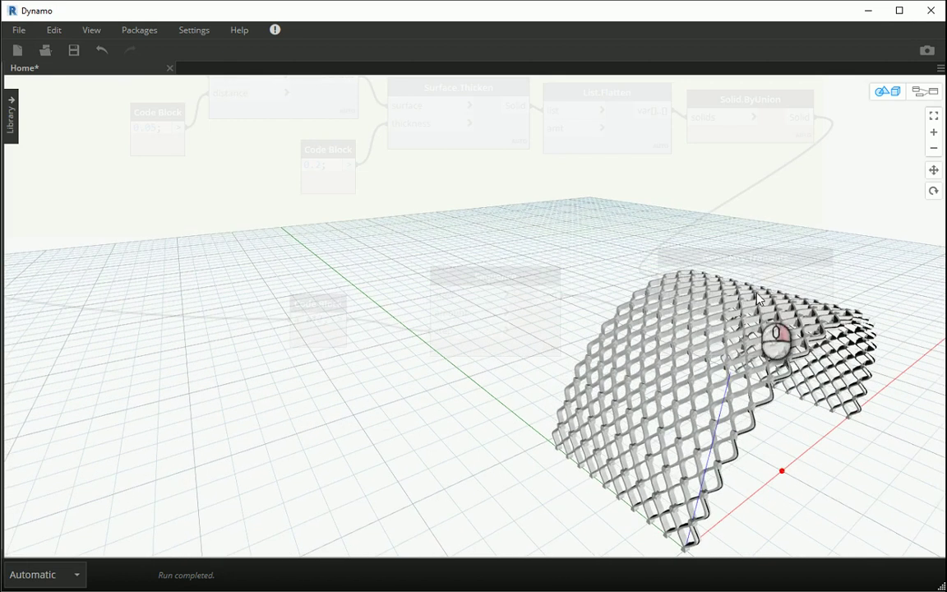
{"action": "left_click", "coordinate": [923, 90]}
Add a code block with the value 20 above the a*2 block, connect it to Sequence's amount input and align it there.
{"action": "left_click_drag", "start_coordinate": [333, 302], "coordinate": [331, 319]}
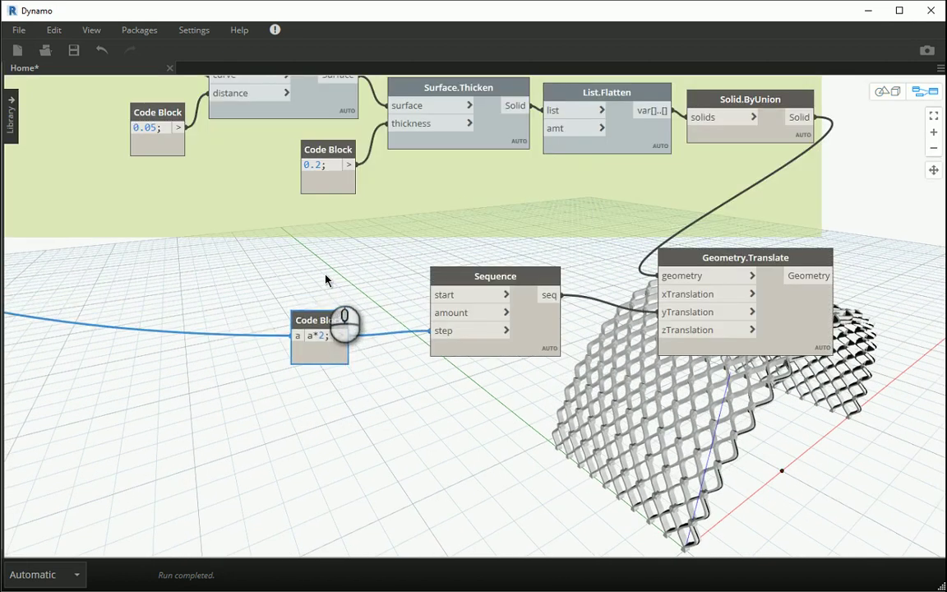
{"action": "left_click", "coordinate": [326, 279]}
{"action": "double_click", "coordinate": [325, 279]}
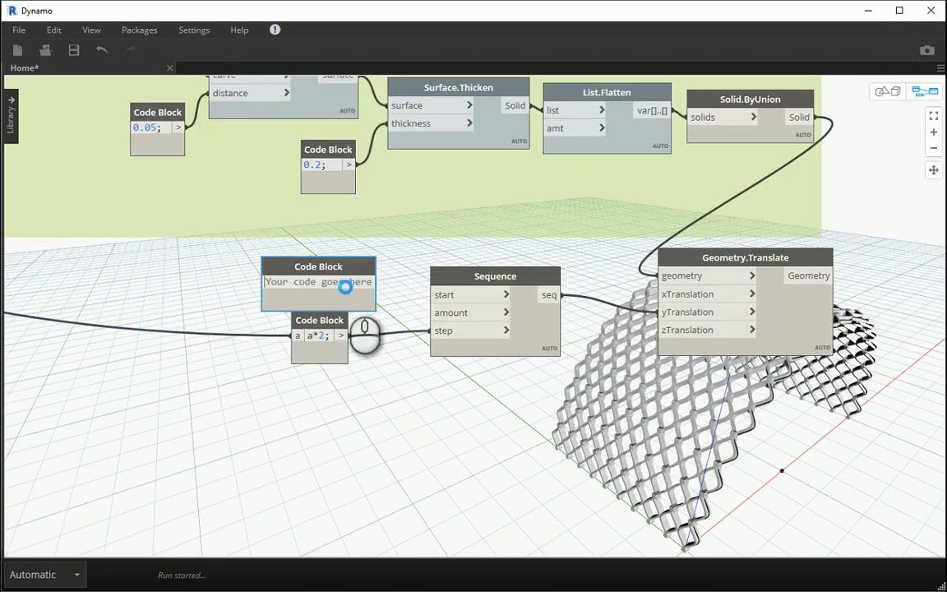
{"action": "type", "text": "20"}
{"action": "left_click", "coordinate": [391, 289]}
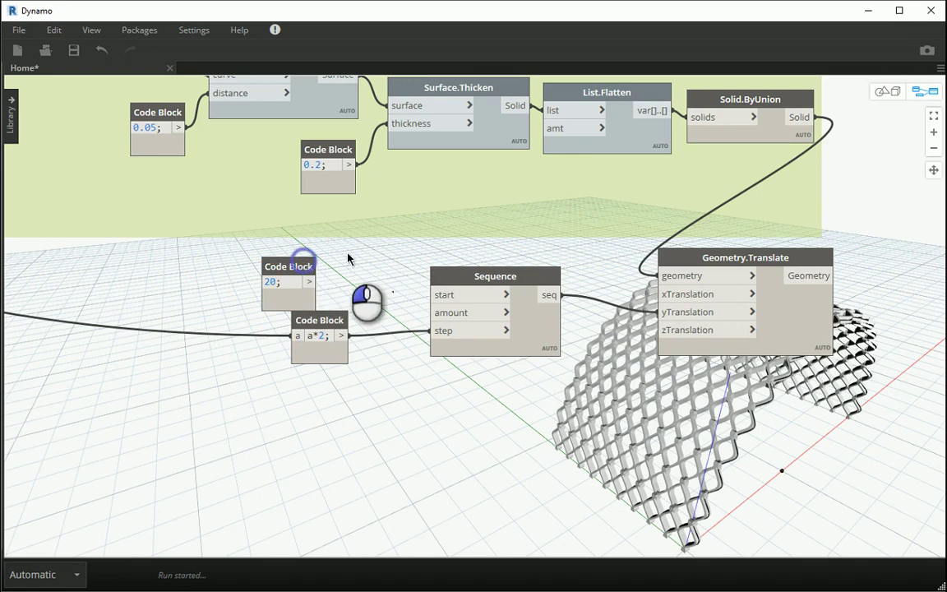
{"action": "left_click_drag", "start_coordinate": [311, 279], "coordinate": [353, 270]}
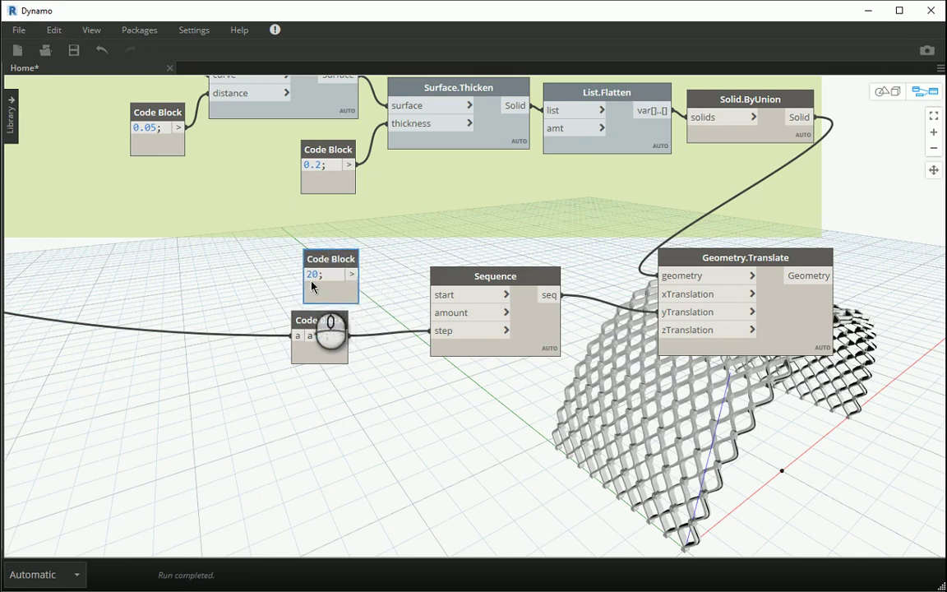
{"action": "left_click", "coordinate": [350, 275]}
{"action": "left_click", "coordinate": [429, 312]}
{"action": "left_click", "coordinate": [325, 283]}
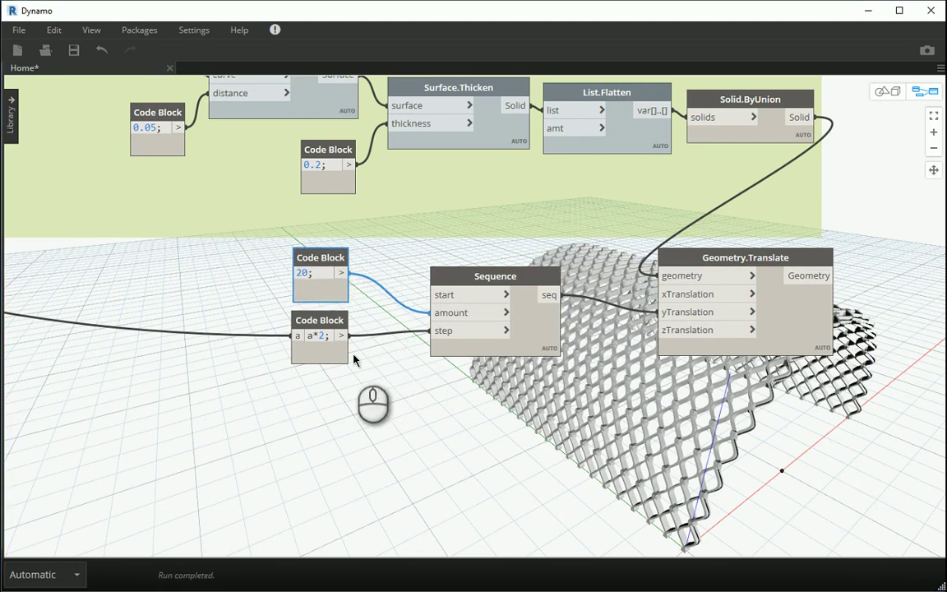
Inspect the extended tessellated vault in the 3D preview.
{"action": "left_click", "coordinate": [885, 92]}
{"action": "scroll", "coordinate": [723, 415], "scroll_direction": "down", "scroll_amount": 5}
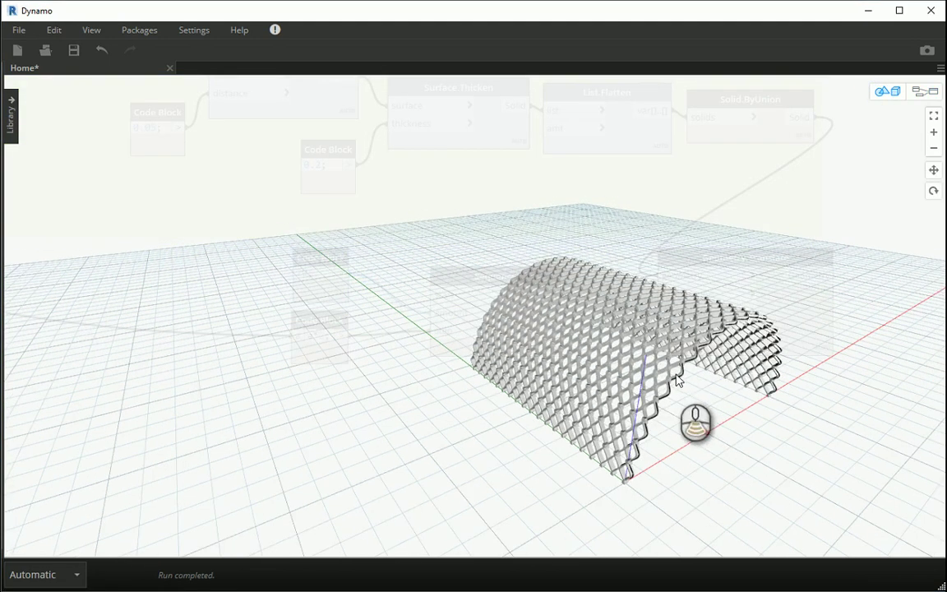
{"action": "middle_click_drag", "start_coordinate": [608, 389], "coordinate": [712, 449]}
{"action": "right_click_drag", "start_coordinate": [713, 448], "coordinate": [654, 463]}
{"action": "left_click", "coordinate": [925, 91]}
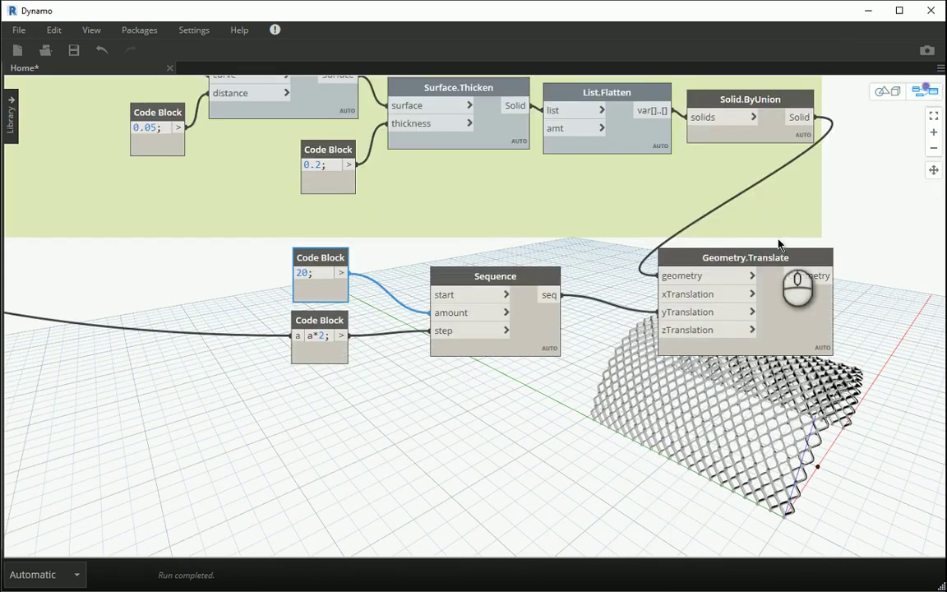
Move the Geometry.Translate node closer to the Sequence node.
{"action": "left_click_drag", "start_coordinate": [700, 244], "coordinate": [629, 250]}
{"action": "scroll", "coordinate": [629, 251], "scroll_direction": "down", "scroll_amount": 3}
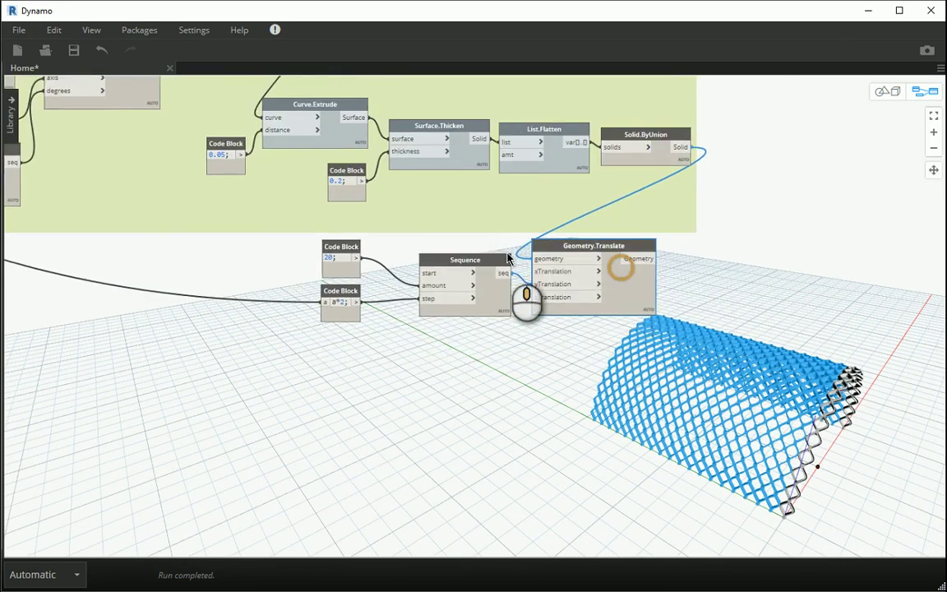
Straighten the a*2 code block and group it with the 20 code block, Sequence and Geometry.Translate under the title Complex.
{"action": "left_click_drag", "start_coordinate": [294, 279], "coordinate": [319, 292]}
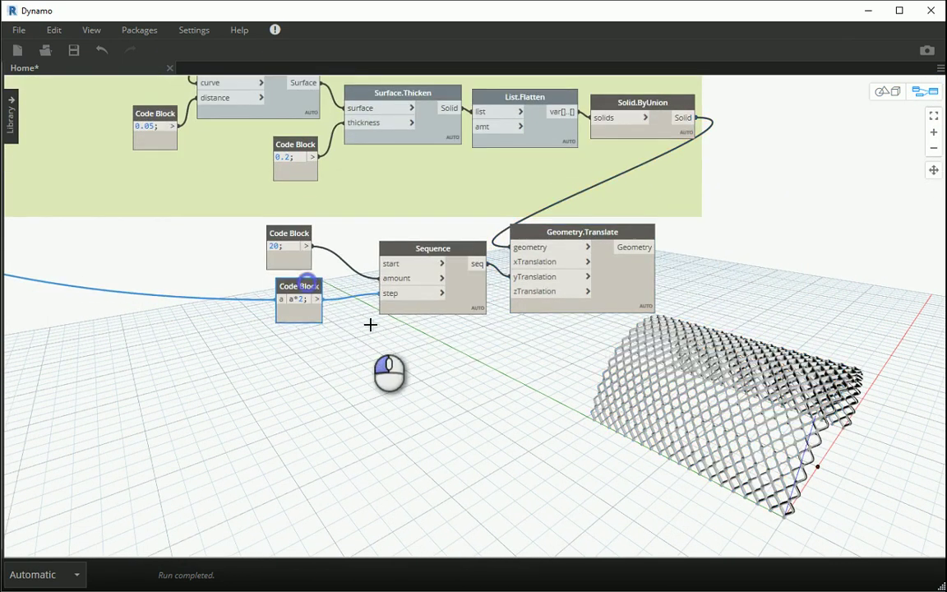
{"action": "left_click_drag", "start_coordinate": [549, 348], "coordinate": [298, 237]}
{"action": "left_click_drag", "start_coordinate": [514, 241], "coordinate": [519, 268]}
{"action": "right_click", "coordinate": [521, 269]}
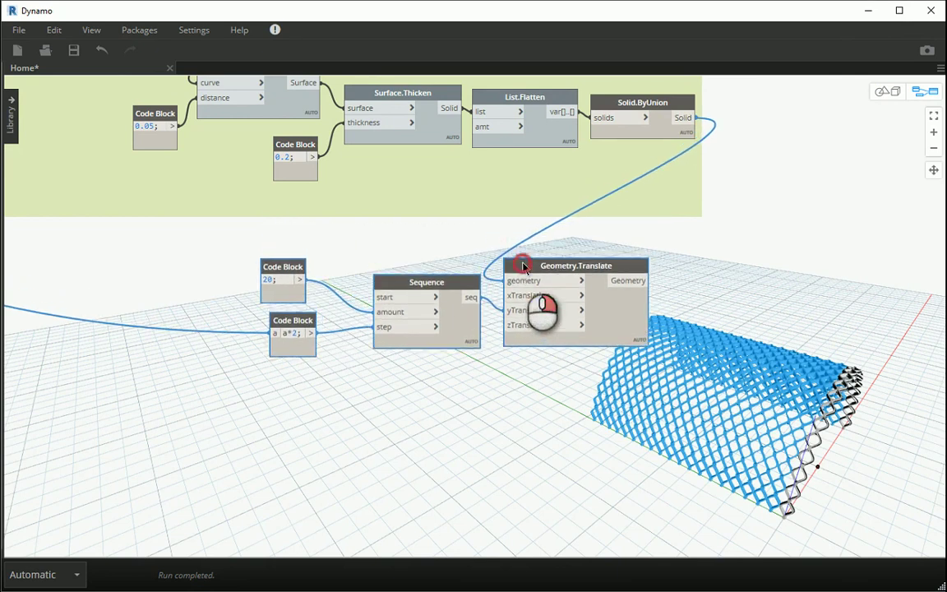
{"action": "left_click", "coordinate": [556, 290]}
{"action": "double_click", "coordinate": [339, 239]}
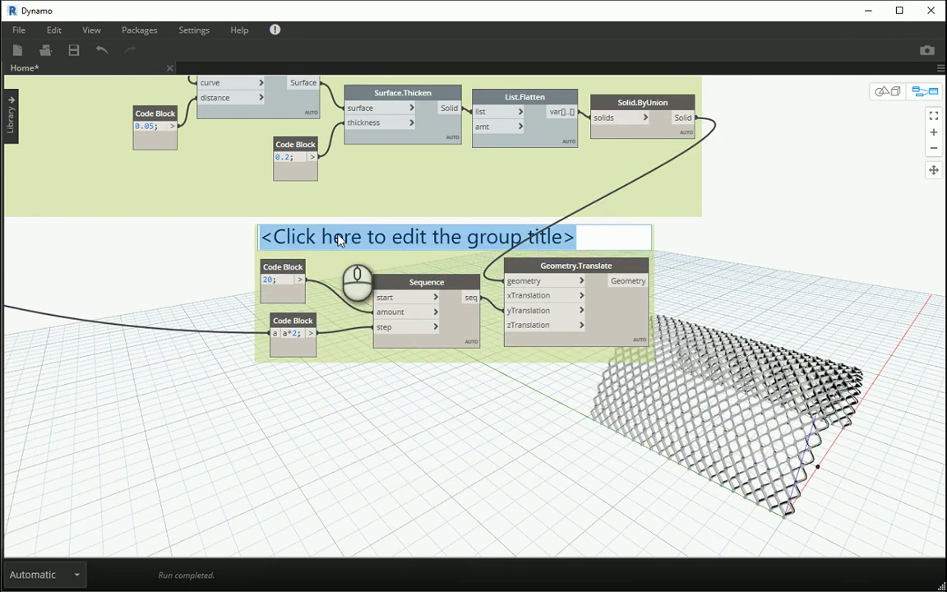
{"action": "type", "text": "Complex"}
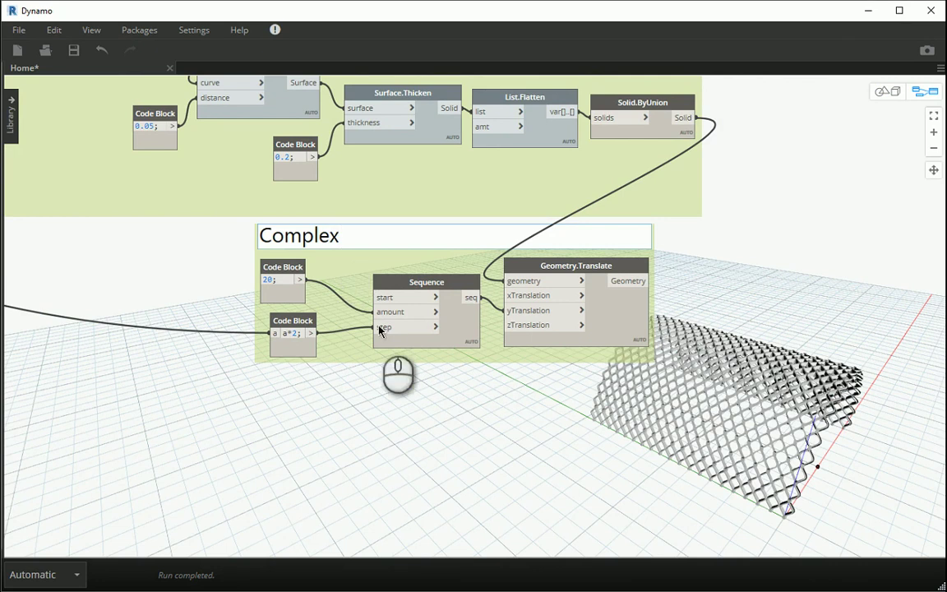
{"action": "left_click", "coordinate": [391, 373]}
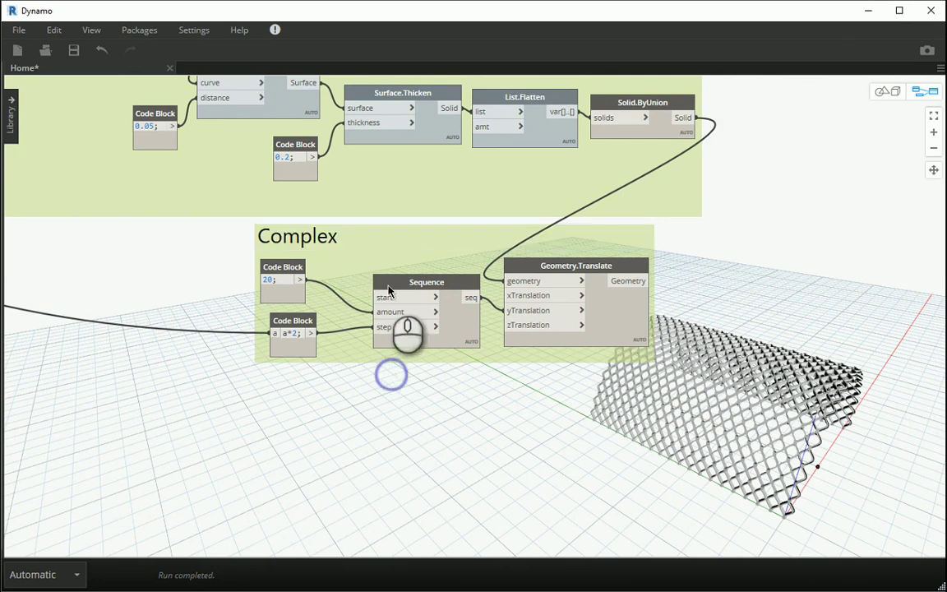
Shift the Complex group slightly beneath the group containing the Solid.ByUnion node.
{"action": "scroll", "coordinate": [388, 287], "scroll_direction": "up", "scroll_amount": 1}
{"action": "left_click_drag", "start_coordinate": [410, 259], "coordinate": [353, 252]}
{"action": "left_click_drag", "start_coordinate": [359, 260], "coordinate": [351, 265]}
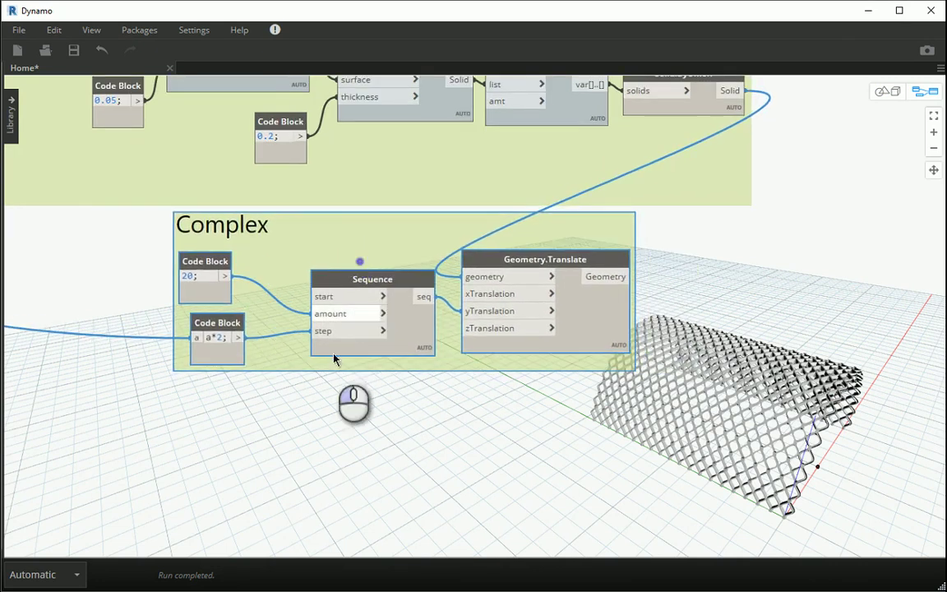
{"action": "left_click_drag", "start_coordinate": [334, 367], "coordinate": [332, 362]}
Change the code block feeding Sequence's step input to a*1.5.
{"action": "left_click", "coordinate": [873, 92]}
{"action": "scroll", "coordinate": [769, 435], "scroll_direction": "up", "scroll_amount": 2}
{"action": "middle_click_drag", "start_coordinate": [783, 445], "coordinate": [662, 354]}
{"action": "left_click", "coordinate": [924, 92]}
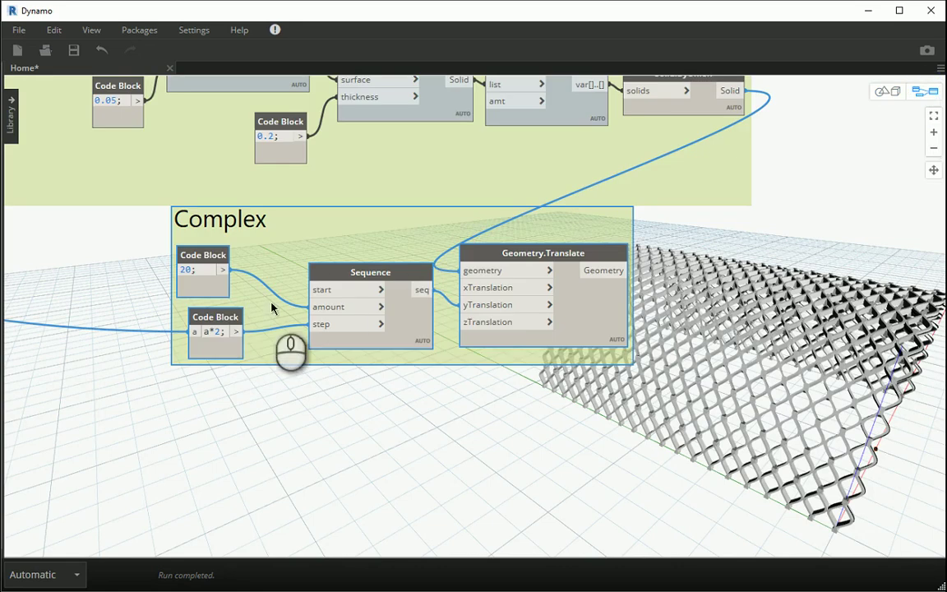
{"action": "double_click", "coordinate": [217, 331]}
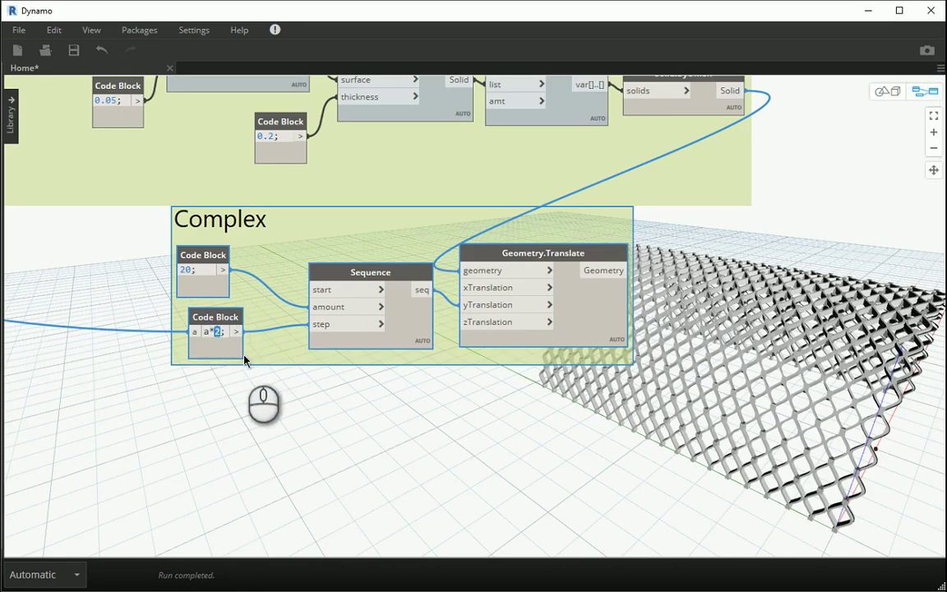
{"action": "type", "text": "1.5"}
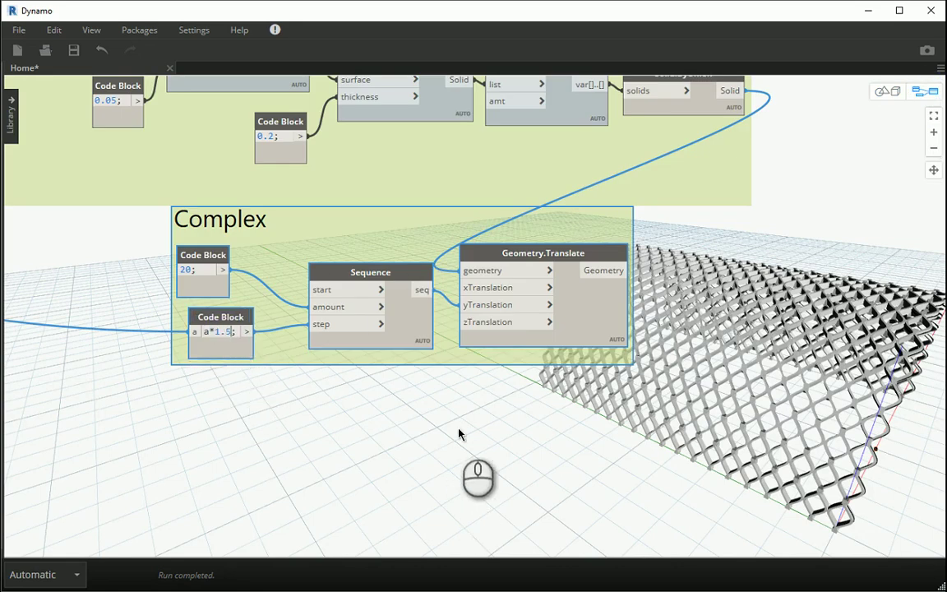
{"action": "left_click", "coordinate": [457, 433]}
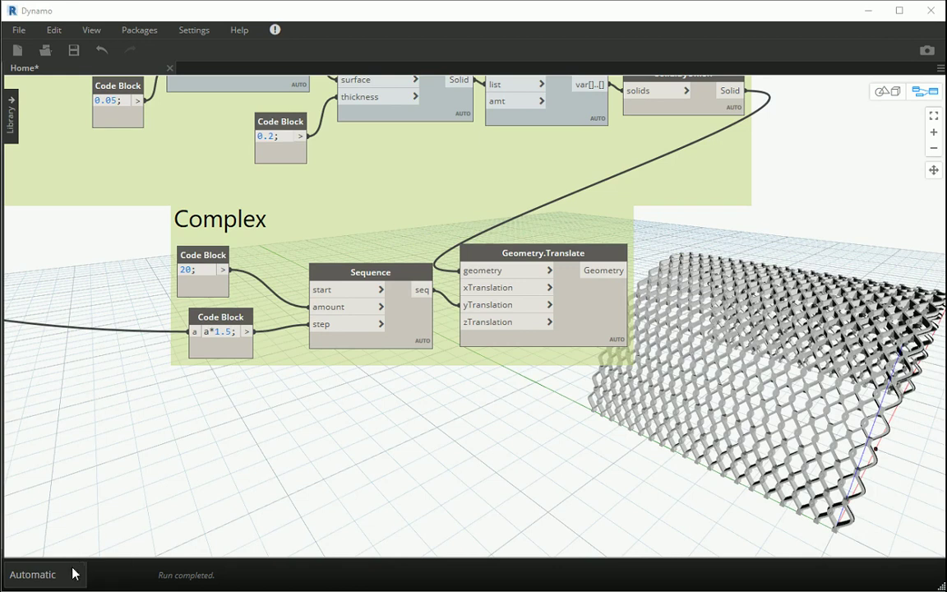
Switch the graph's run mode to Manual and change the code block feeding Sequence's step input to a*1.
{"action": "left_click", "coordinate": [74, 572]}
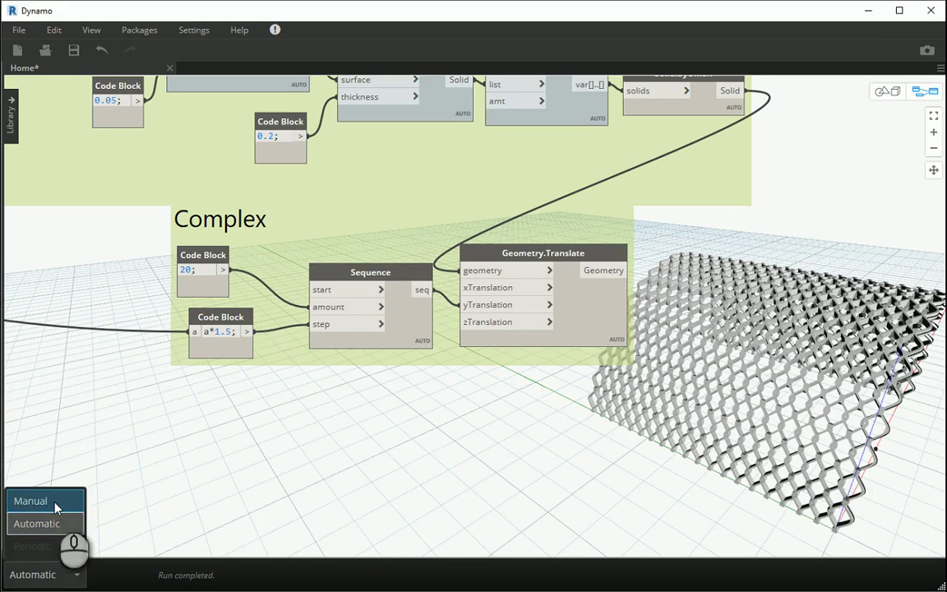
{"action": "left_click", "coordinate": [55, 507]}
{"action": "double_click", "coordinate": [219, 332]}
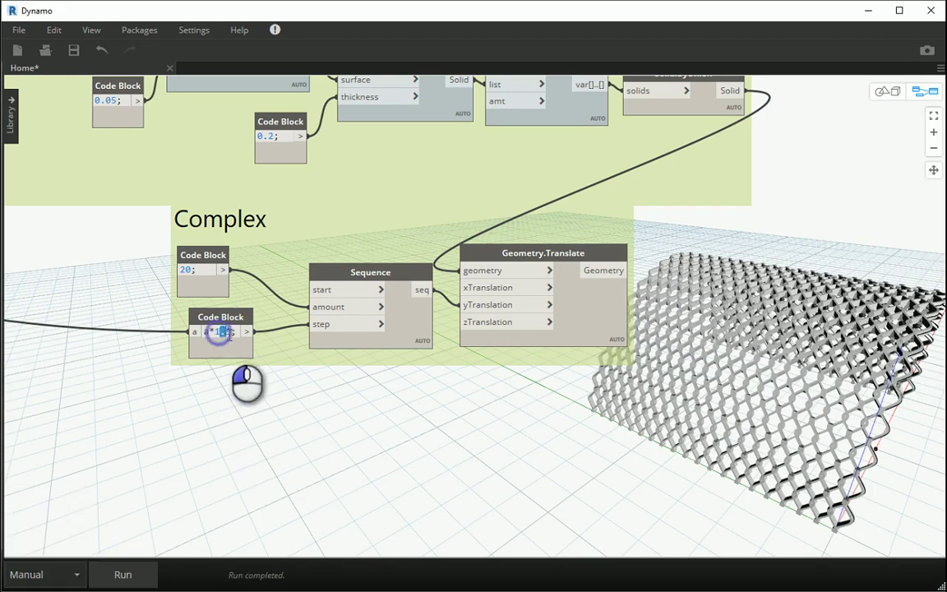
{"action": "type", "text": "1"}
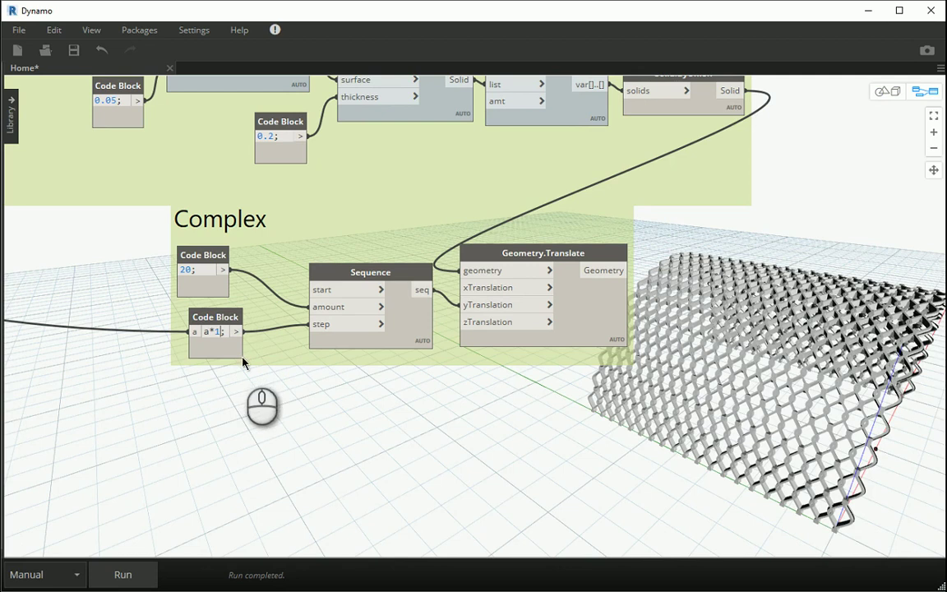
{"action": "left_click", "coordinate": [282, 399]}
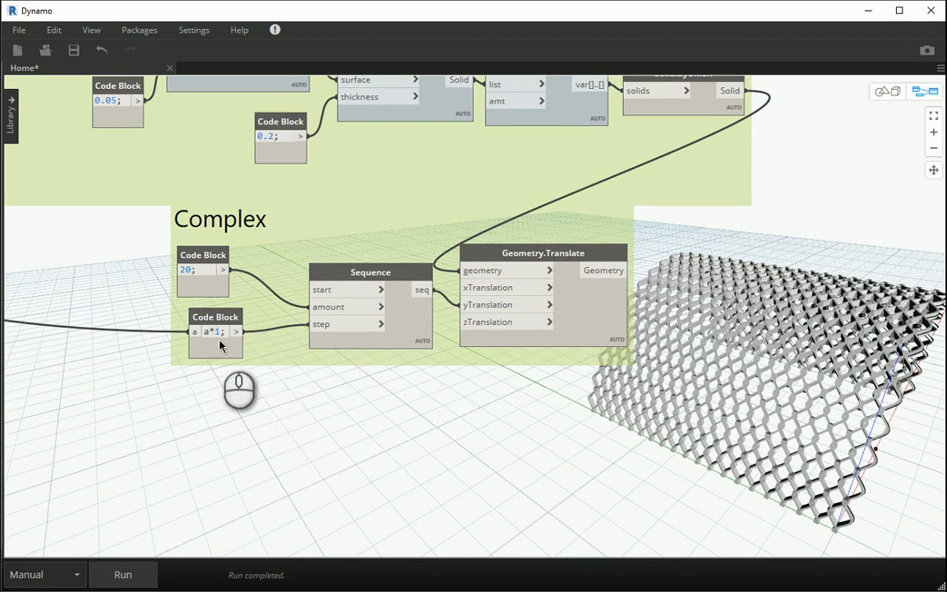
{"action": "mouse_move", "coordinate": [212, 334]}
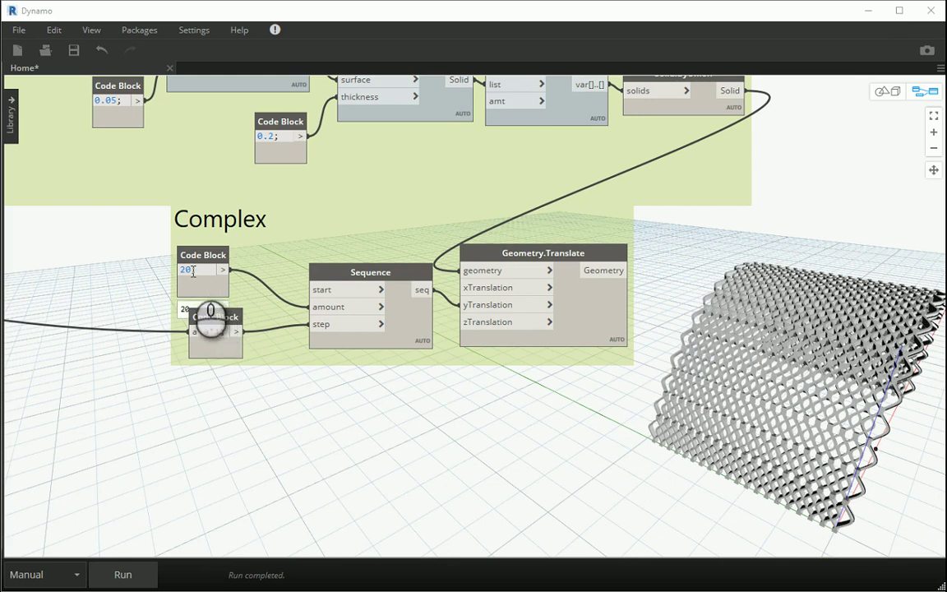
Set the code block feeding Sequence's amount input to 30.
{"action": "double_click", "coordinate": [193, 270]}
{"action": "type", "text": "4"}
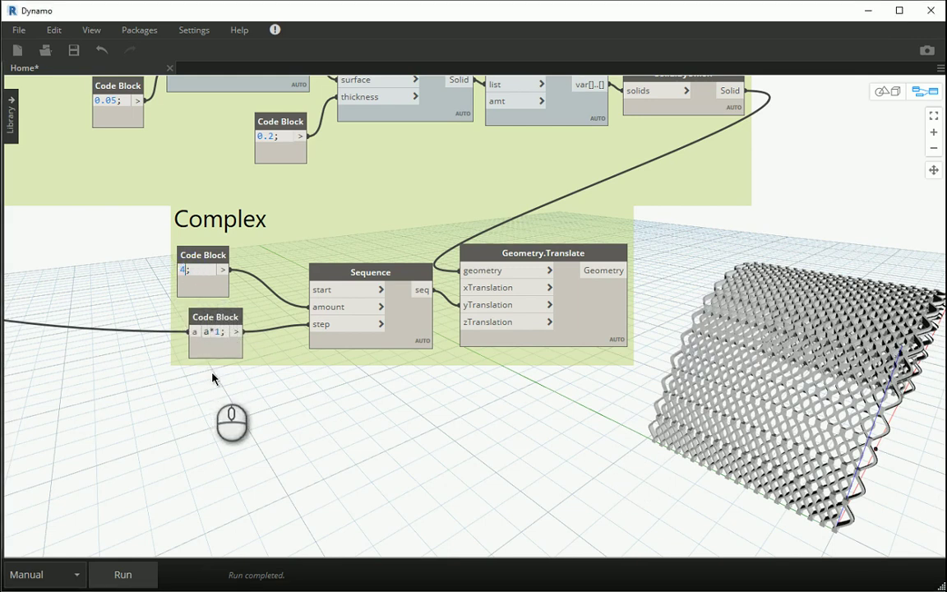
{"action": "type", "text": "0"}
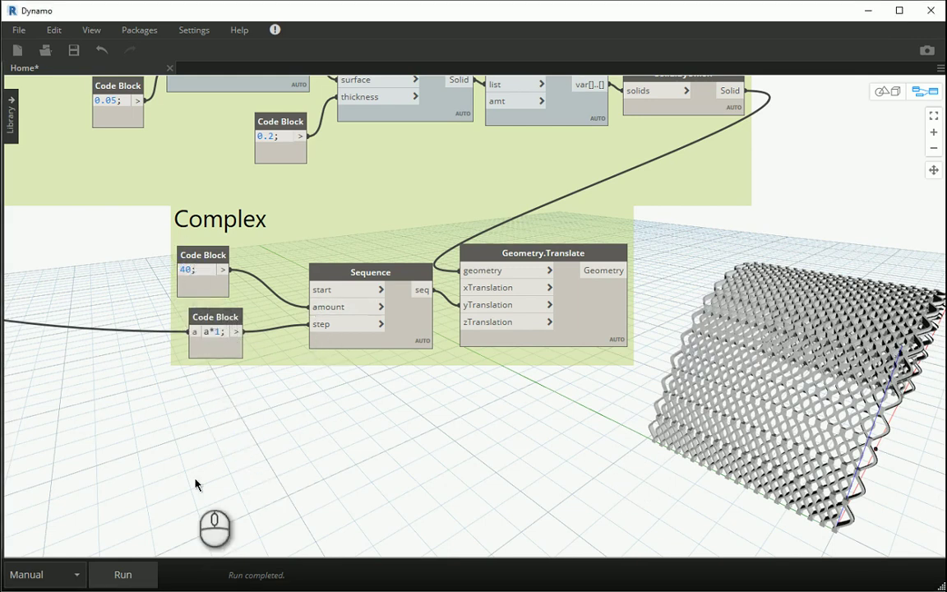
{"action": "left_click_drag", "start_coordinate": [189, 269], "coordinate": [180, 269]}
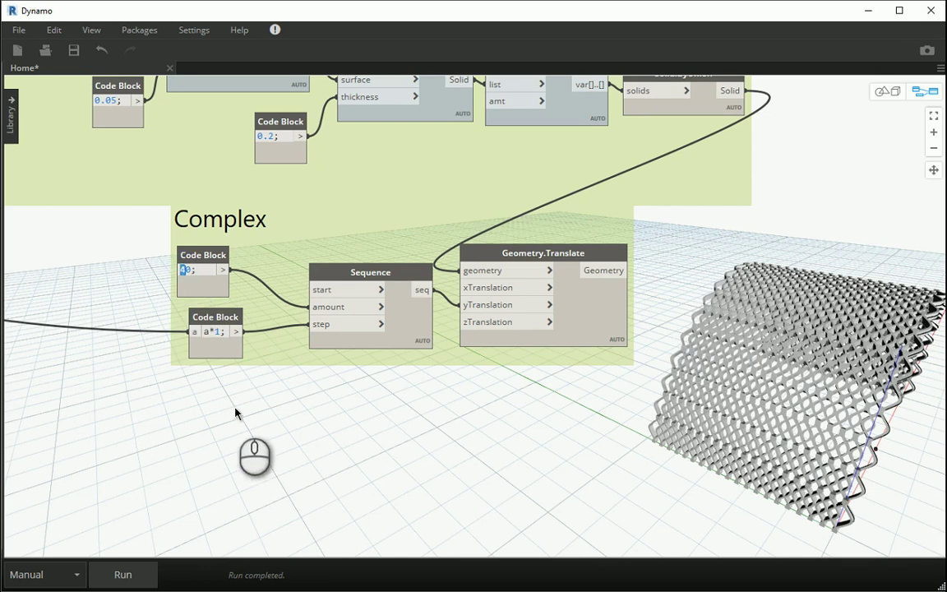
{"action": "type", "text": "3"}
{"action": "left_click", "coordinate": [232, 430]}
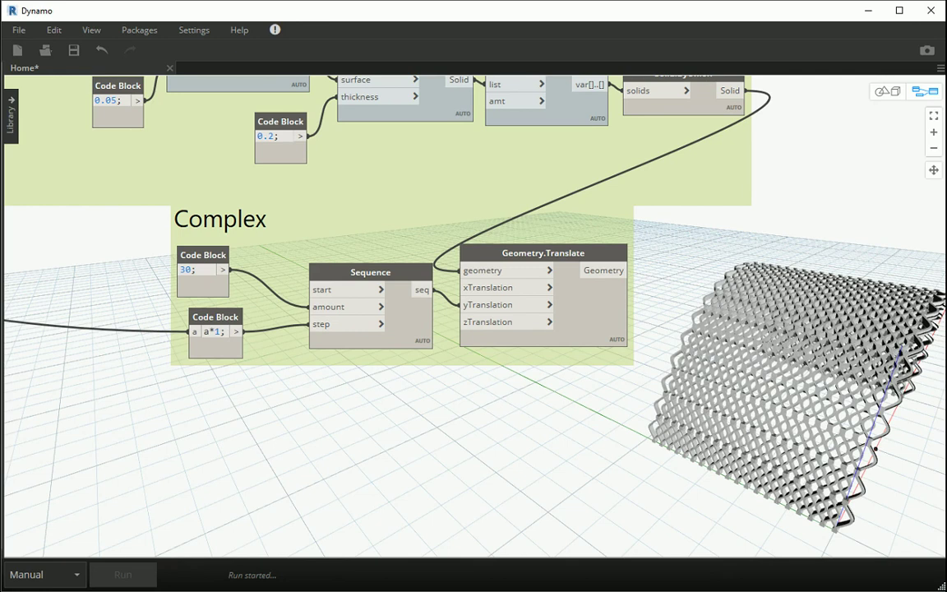
Examine the output list of the Geometry.Translate node and the longer vault in the 3D preview.
{"action": "scroll", "coordinate": [682, 296], "scroll_direction": "up", "scroll_amount": 2}
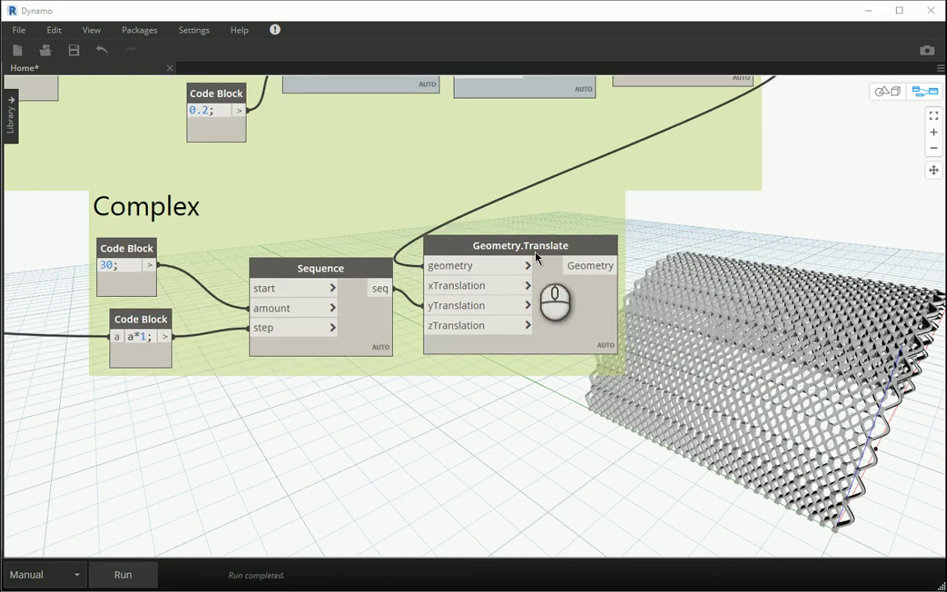
{"action": "mouse_move", "coordinate": [601, 371]}
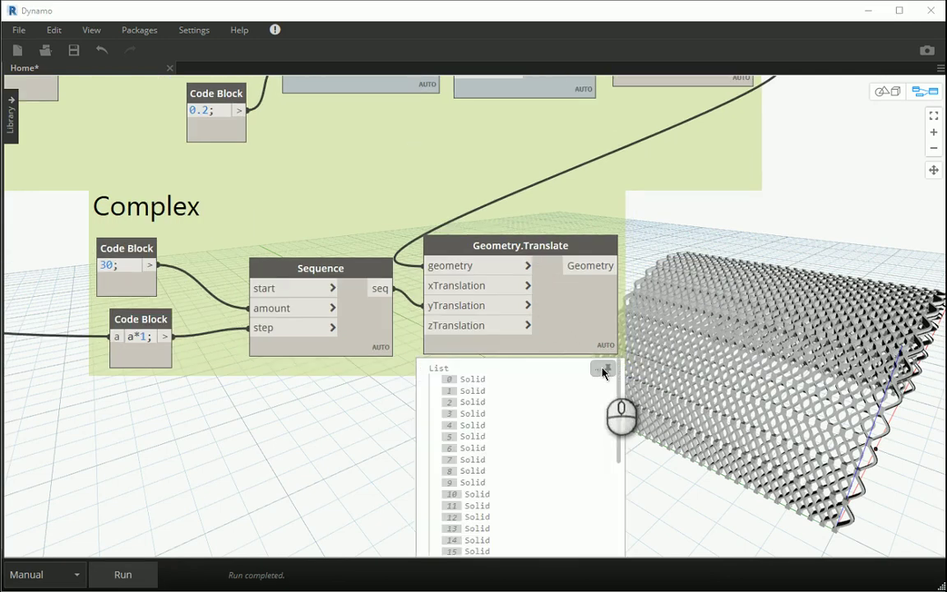
{"action": "scroll", "coordinate": [213, 261], "scroll_direction": "down", "scroll_amount": 1}
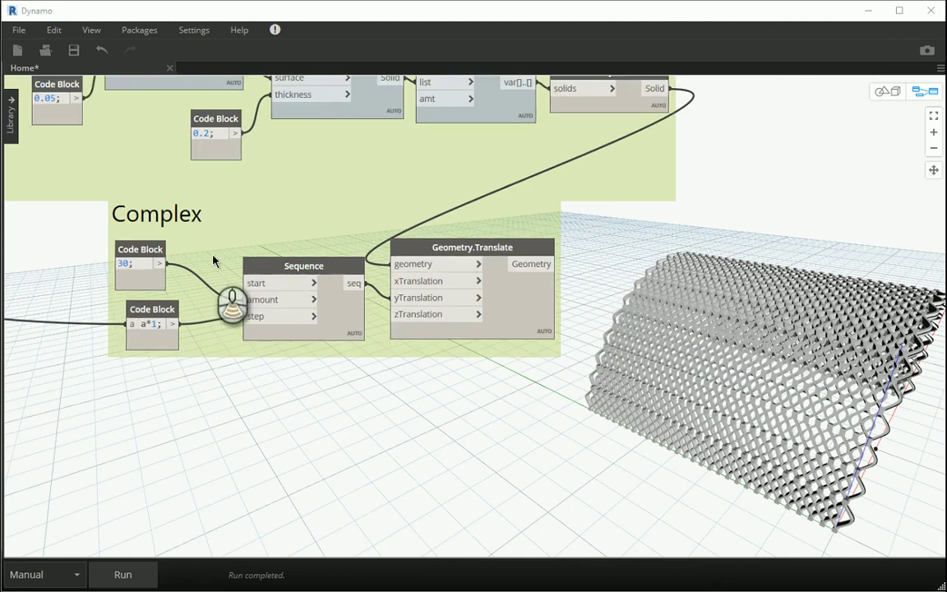
{"action": "scroll", "coordinate": [213, 260], "scroll_direction": "down", "scroll_amount": 1}
{"action": "middle_click_drag", "start_coordinate": [514, 310], "coordinate": [420, 300]}
{"action": "scroll", "coordinate": [408, 248], "scroll_direction": "up", "scroll_amount": 1}
{"action": "scroll", "coordinate": [406, 246], "scroll_direction": "down", "scroll_amount": 1}
{"action": "left_click", "coordinate": [385, 219]}
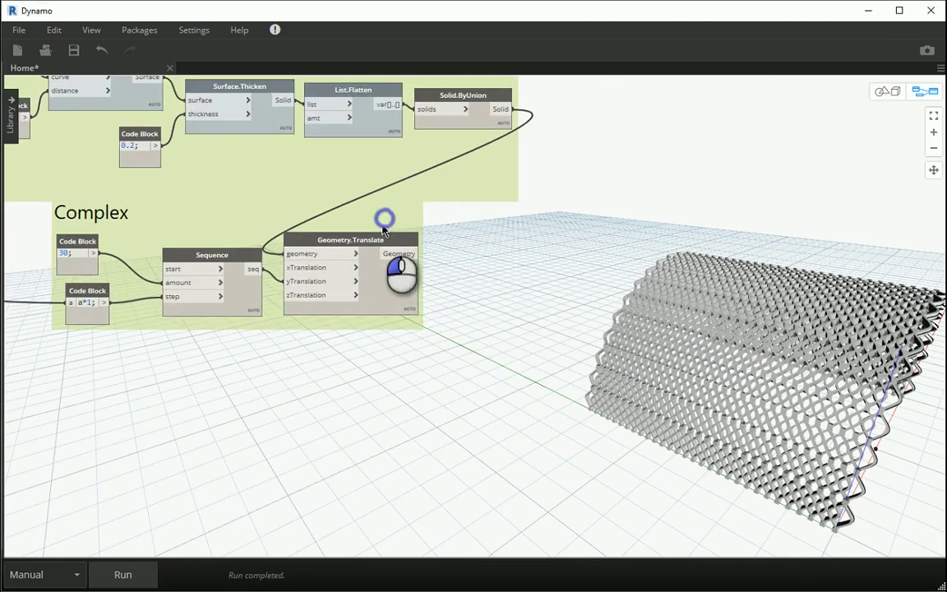
{"action": "left_click", "coordinate": [383, 229]}
{"action": "scroll", "coordinate": [484, 234], "scroll_direction": "up", "scroll_amount": 2}
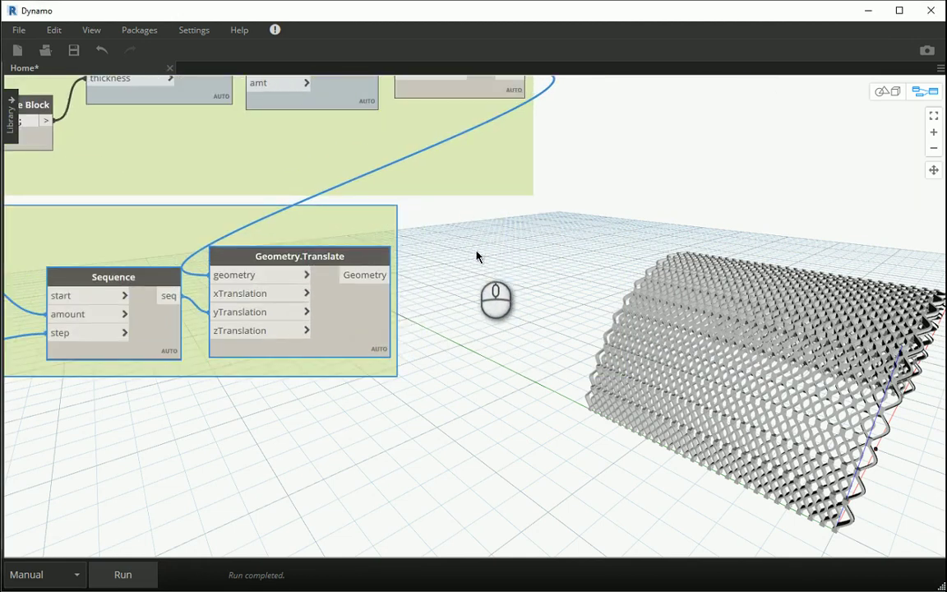
Add a Solid.ByUnion node with Geometry.Translate's output connected to its solids input, and run the graph.
{"action": "right_click", "coordinate": [477, 258]}
{"action": "type", "text": "s"}
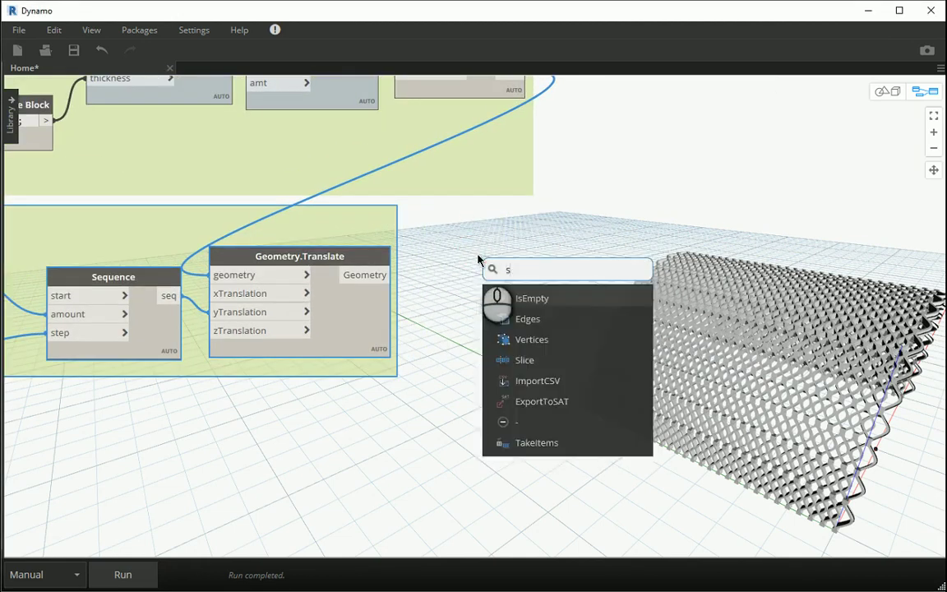
{"action": "key", "text": "BackSpace"}
{"action": "type", "text": "union"}
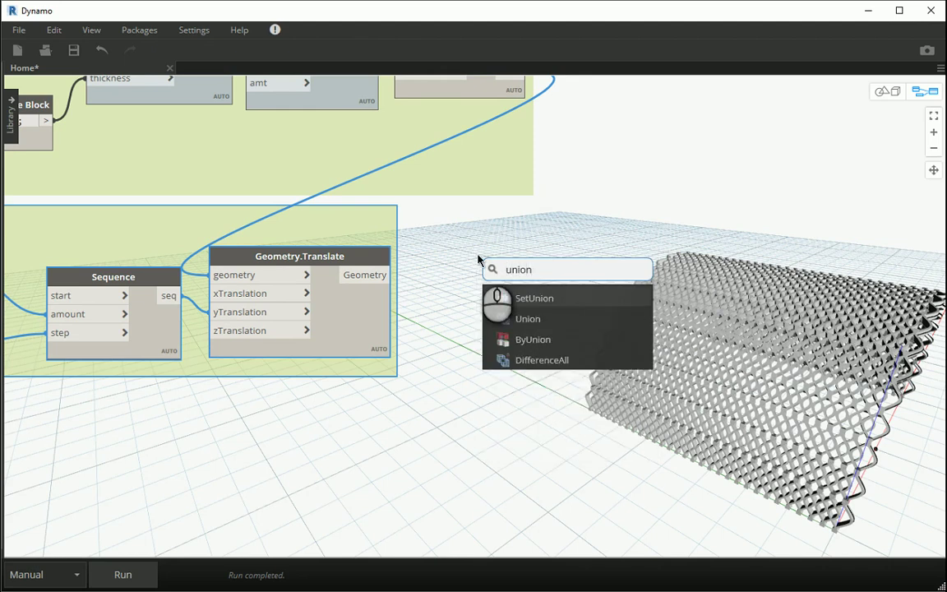
{"action": "left_click", "coordinate": [530, 338]}
{"action": "left_click_drag", "start_coordinate": [549, 343], "coordinate": [444, 256]}
{"action": "left_click_drag", "start_coordinate": [391, 275], "coordinate": [435, 275]}
{"action": "left_click", "coordinate": [469, 410]}
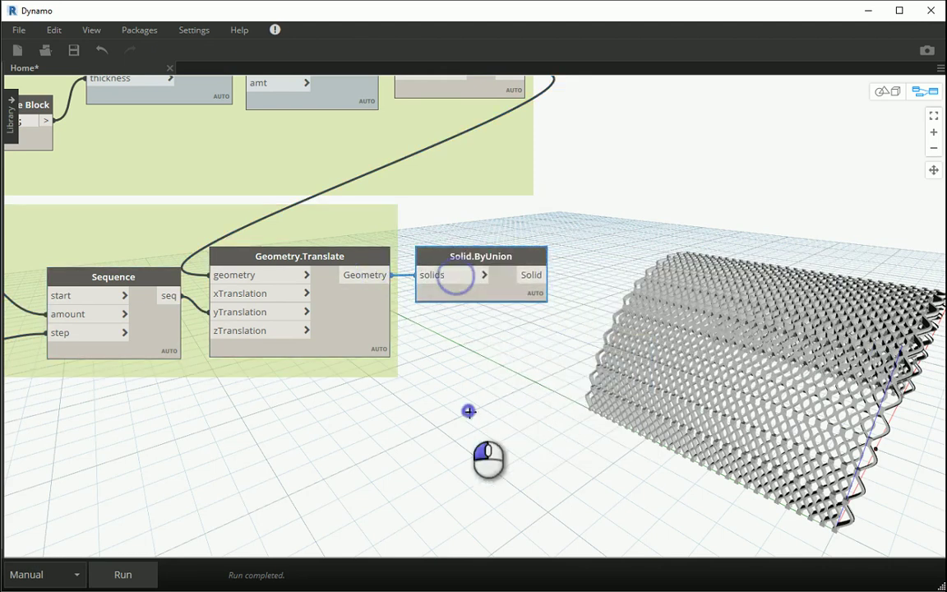
{"action": "left_click", "coordinate": [125, 573]}
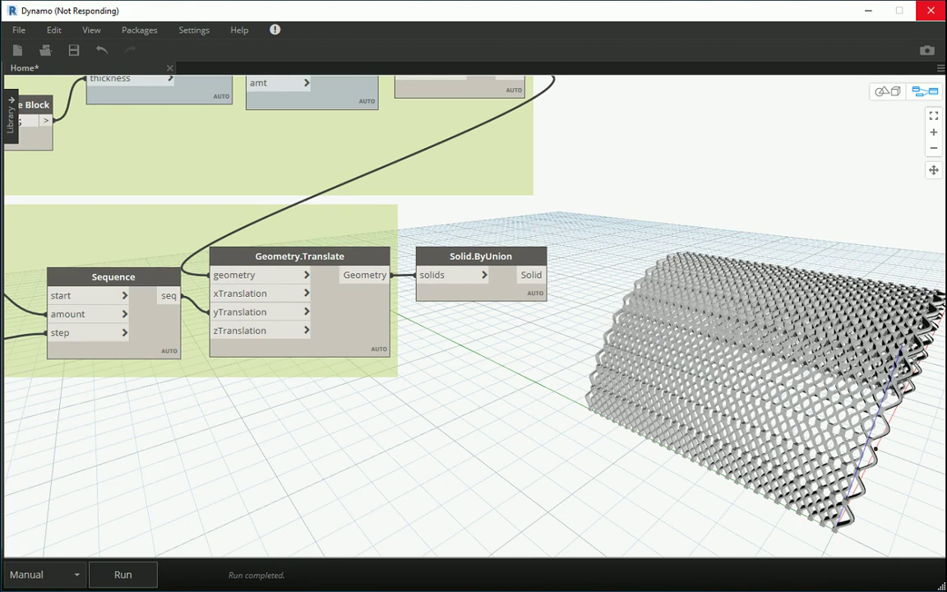
{"action": "mouse_move", "coordinate": [504, 262]}
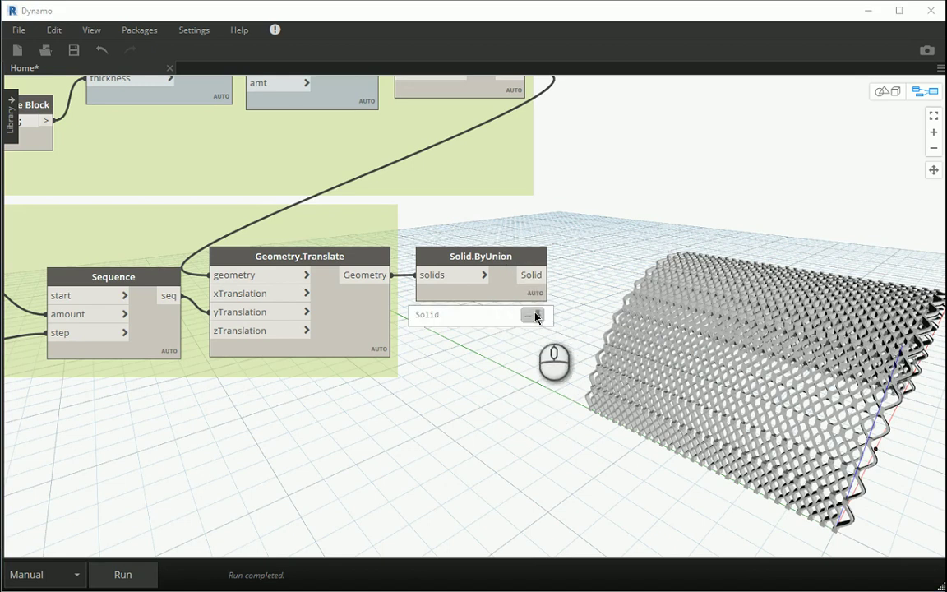
Add an ImportInstance.ByGeometries node beside the new Solid.ByUnion and connect the united Solid to its geometries input.
{"action": "right_click", "coordinate": [568, 278]}
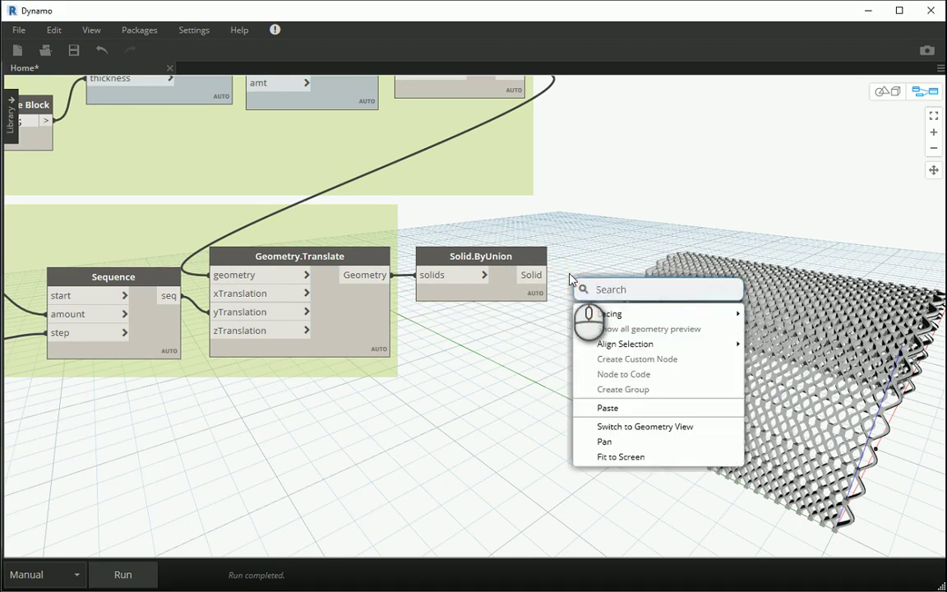
{"action": "type", "text": "import"}
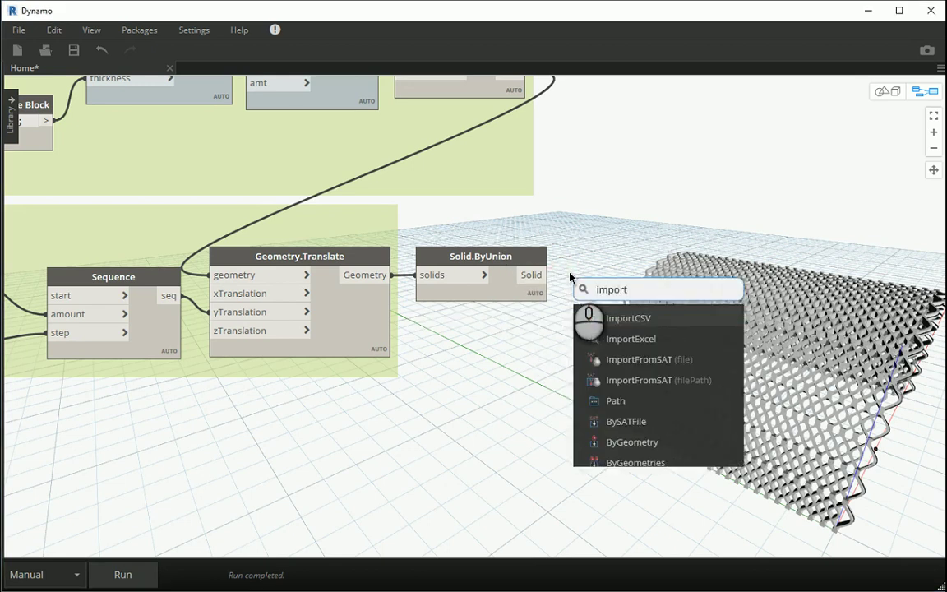
{"action": "scroll", "coordinate": [664, 345], "scroll_direction": "down", "scroll_amount": 1}
{"action": "left_click", "coordinate": [667, 419]}
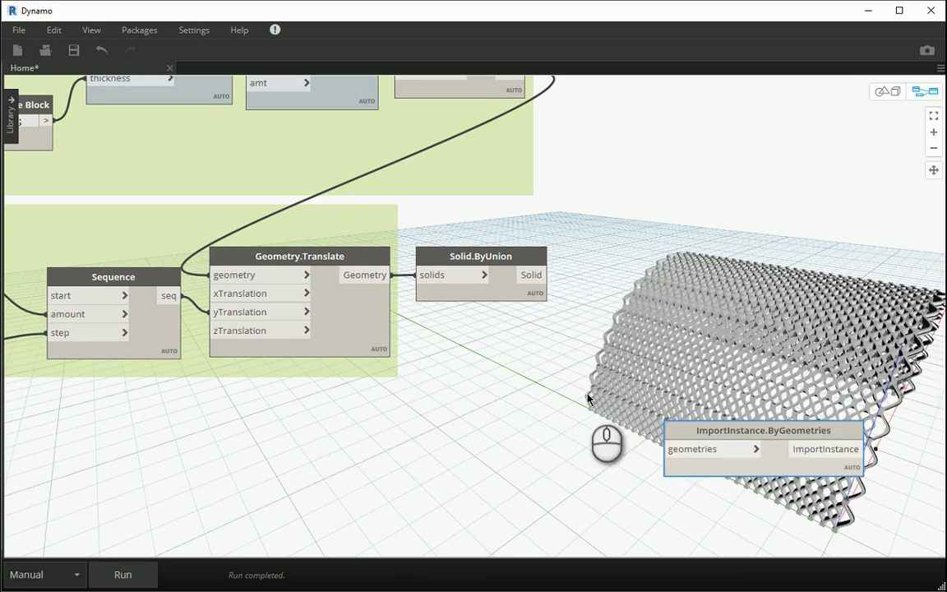
{"action": "left_click_drag", "start_coordinate": [690, 429], "coordinate": [598, 253]}
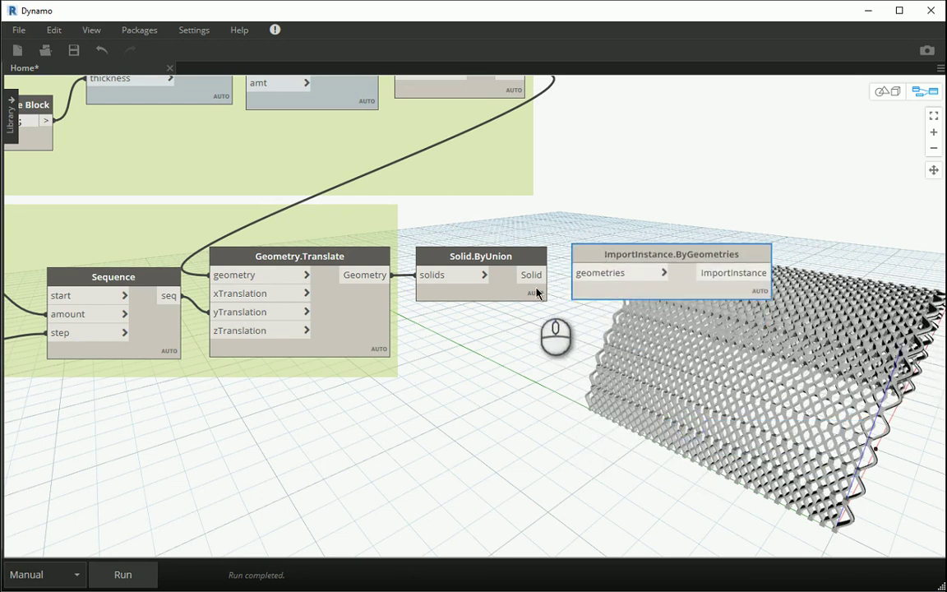
{"action": "left_click_drag", "start_coordinate": [534, 277], "coordinate": [602, 274]}
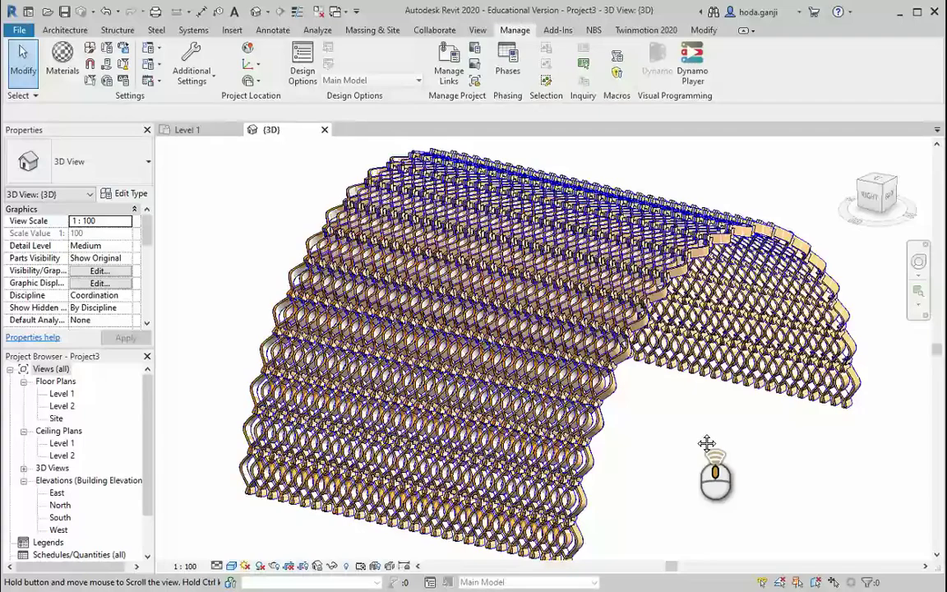
Switch to Revit and examine the imported lattice vault from another angle in the 3D view.
{"action": "middle_click_drag", "start_coordinate": [708, 444], "coordinate": [544, 397], "text": "shift"}
{"action": "scroll", "coordinate": [546, 385], "scroll_direction": "up", "scroll_amount": 1}
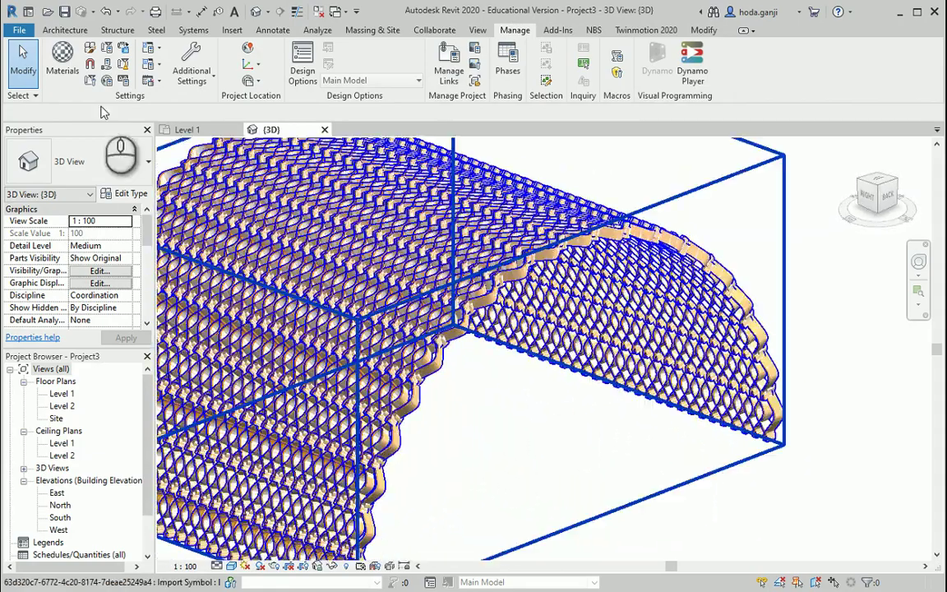
In Object Styles for imported objects, find steel materials and assign Stainless Steel to subcategory 0 of the imported vault.
{"action": "left_click", "coordinate": [88, 48]}
{"action": "left_click", "coordinate": [641, 356]}
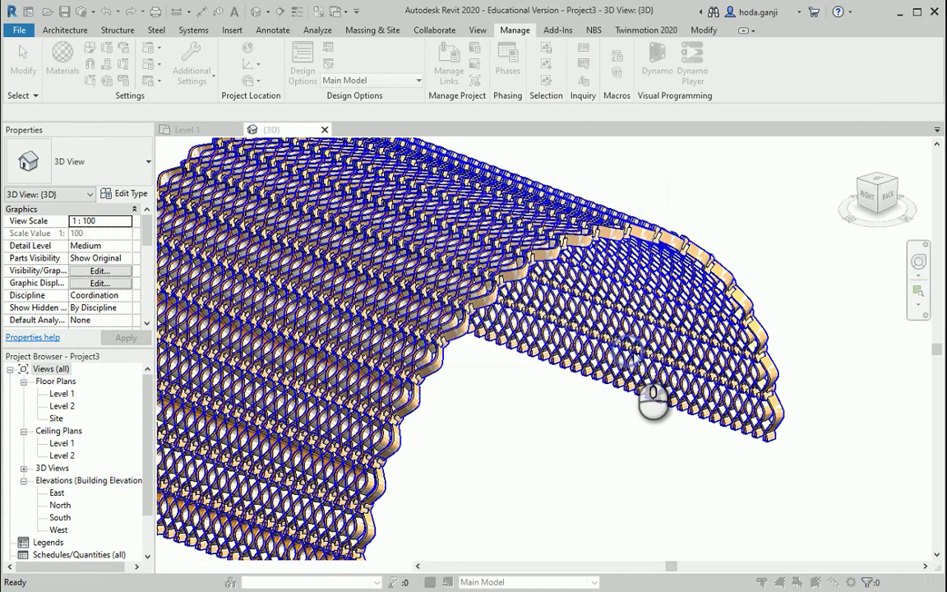
{"action": "key", "text": "o"}
{"action": "key", "text": "s"}
{"action": "left_click", "coordinate": [484, 139]}
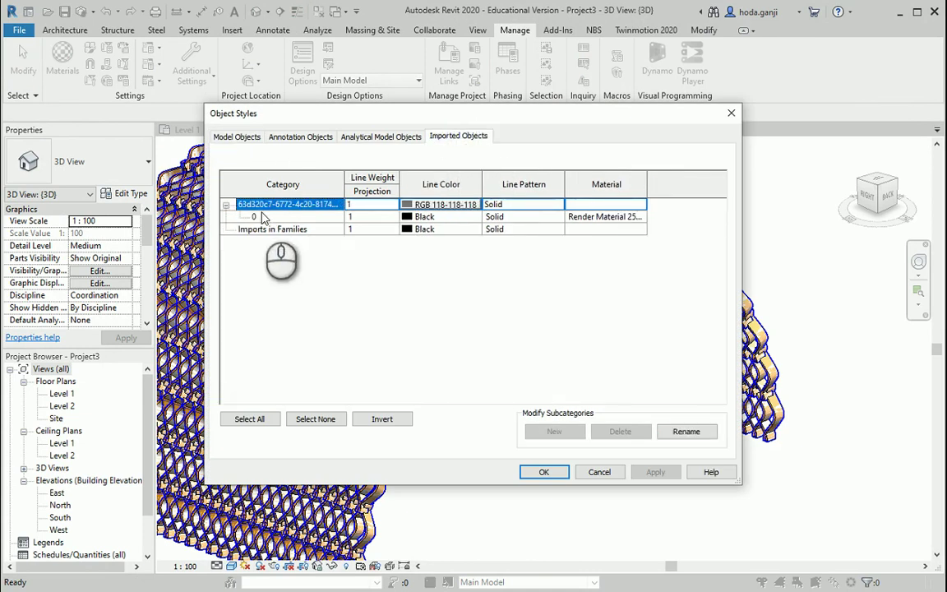
{"action": "left_click", "coordinate": [642, 218]}
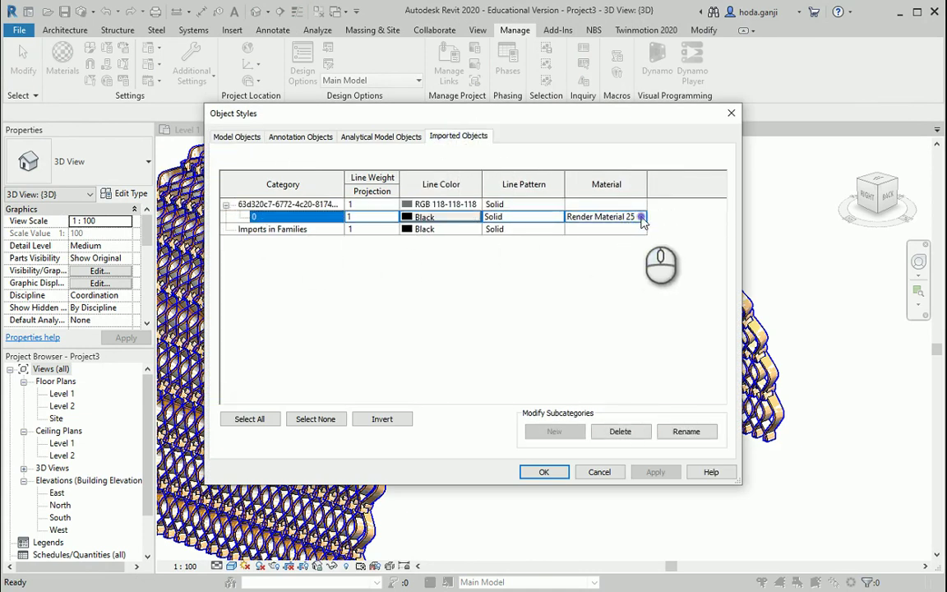
{"action": "left_click", "coordinate": [642, 217]}
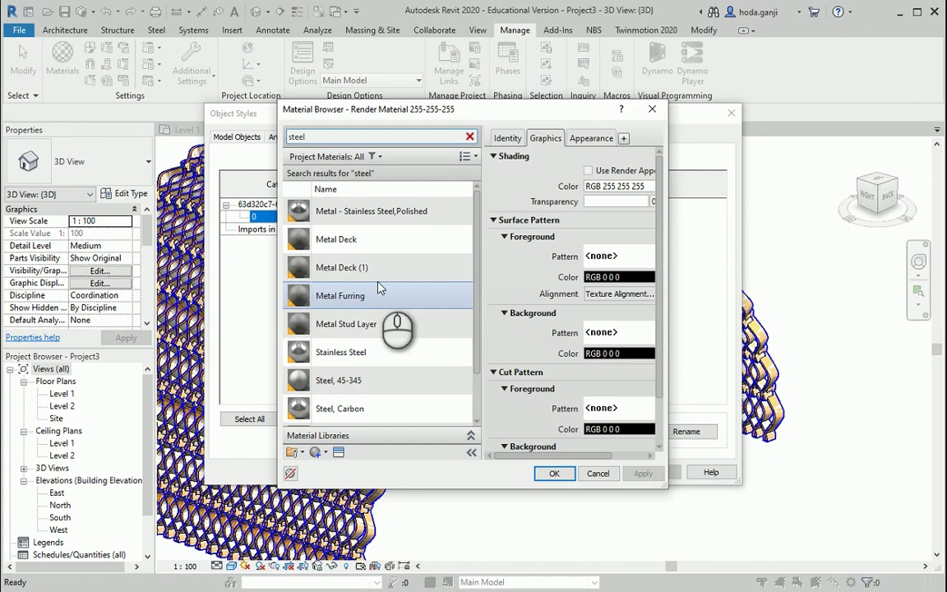
{"action": "double_click", "coordinate": [386, 354]}
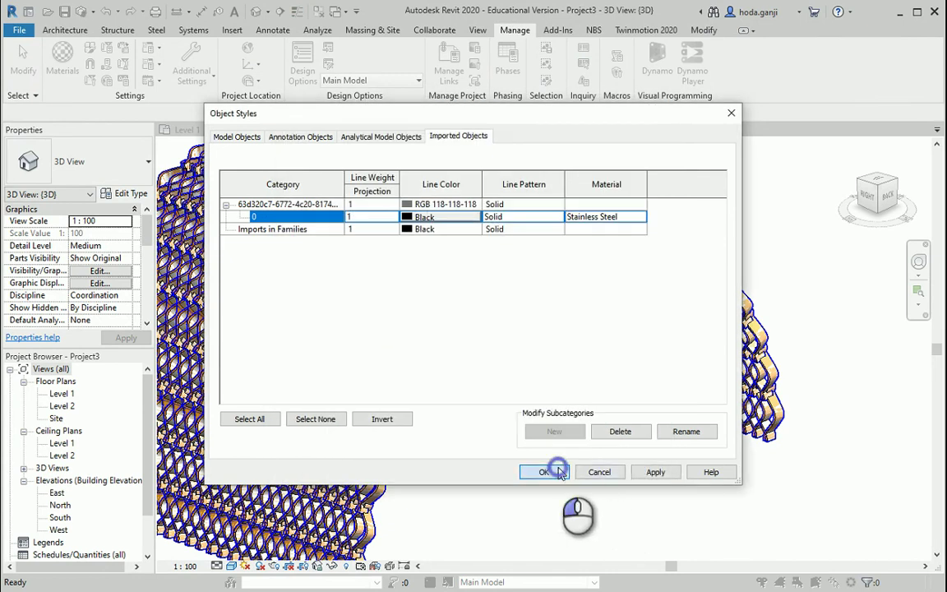
{"action": "left_click", "coordinate": [557, 471]}
Set the 3D view's visual style to Shaded and view the lattice vault from another angle.
{"action": "left_click", "coordinate": [232, 565]}
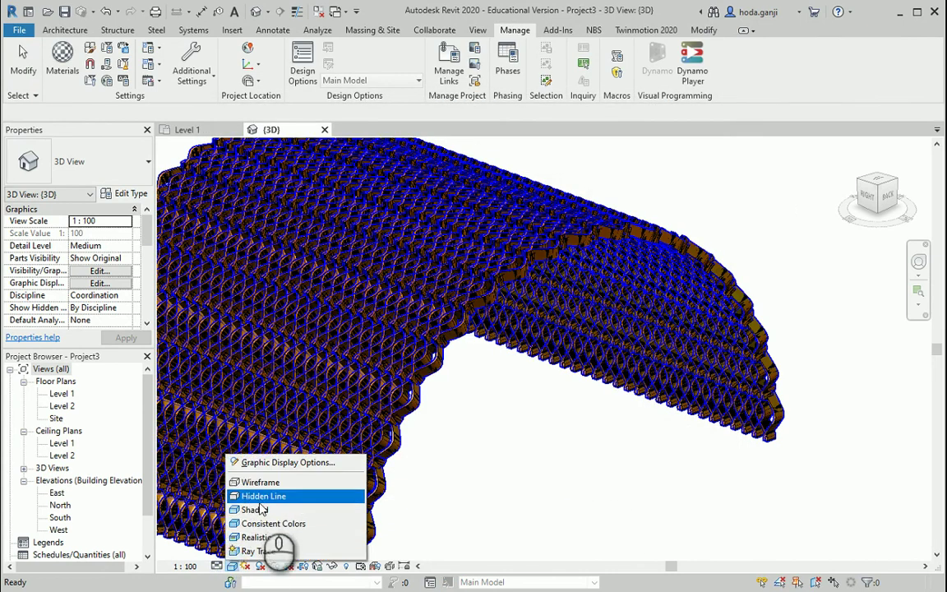
{"action": "left_click", "coordinate": [255, 510]}
{"action": "mouse_move", "coordinate": [681, 437]}
{"action": "middle_mouse_down", "text": "shift"}
{"action": "mouse_move", "coordinate": [537, 391]}
{"action": "mouse_move", "coordinate": [638, 444]}
{"action": "mouse_move", "coordinate": [633, 415]}
{"action": "mouse_move", "coordinate": [630, 433]}
{"action": "mouse_move", "coordinate": [560, 439]}
{"action": "mouse_move", "coordinate": [530, 411]}
{"action": "middle_mouse_up", "text": "shift"}
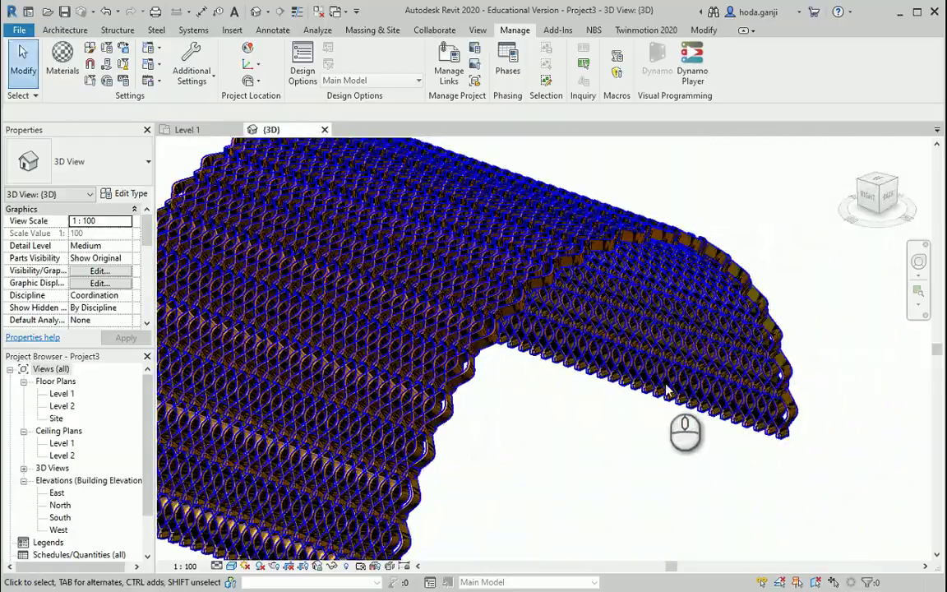